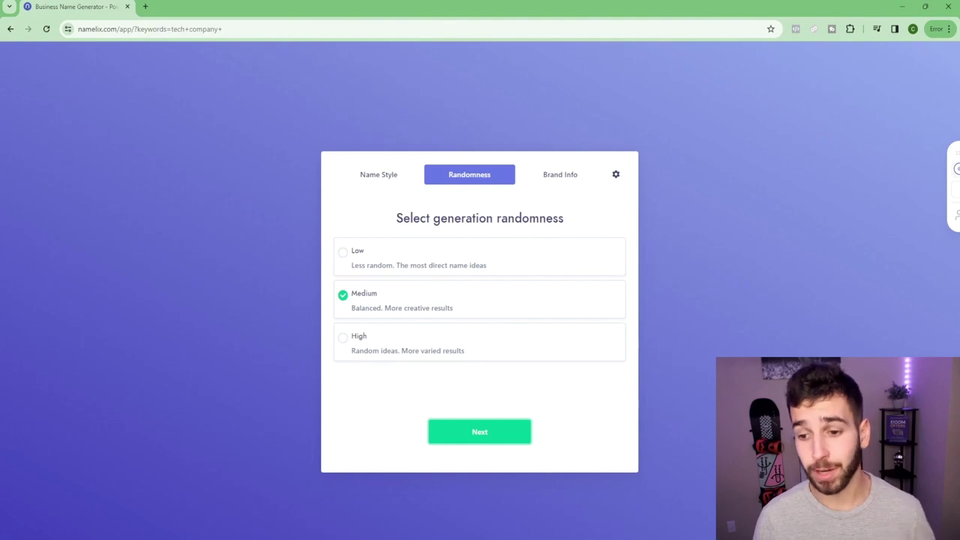
Accept medium randomness and generate business names from the existing "tech company" keywords and "all in one marketing and automation software" description.
left_click(481, 435)
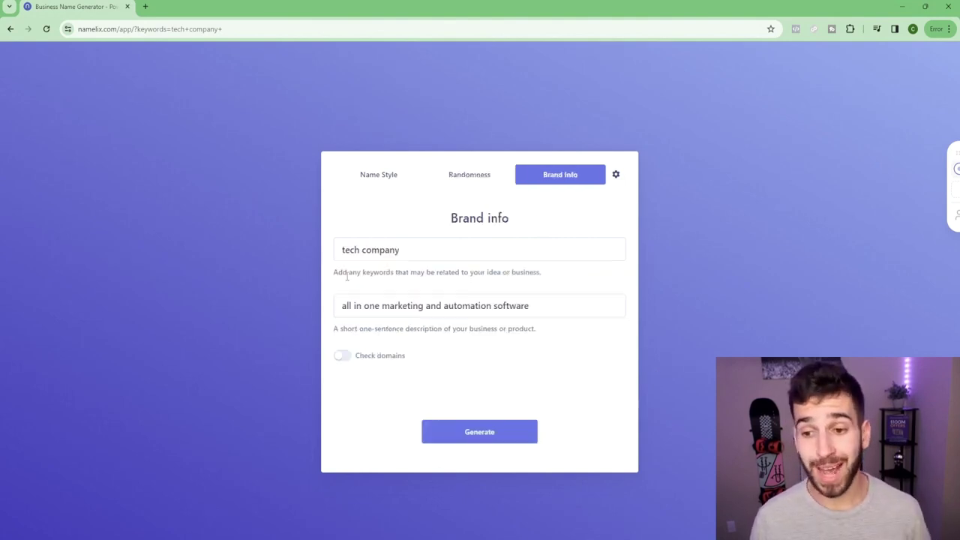
left_click_drag(347, 275, 530, 272)
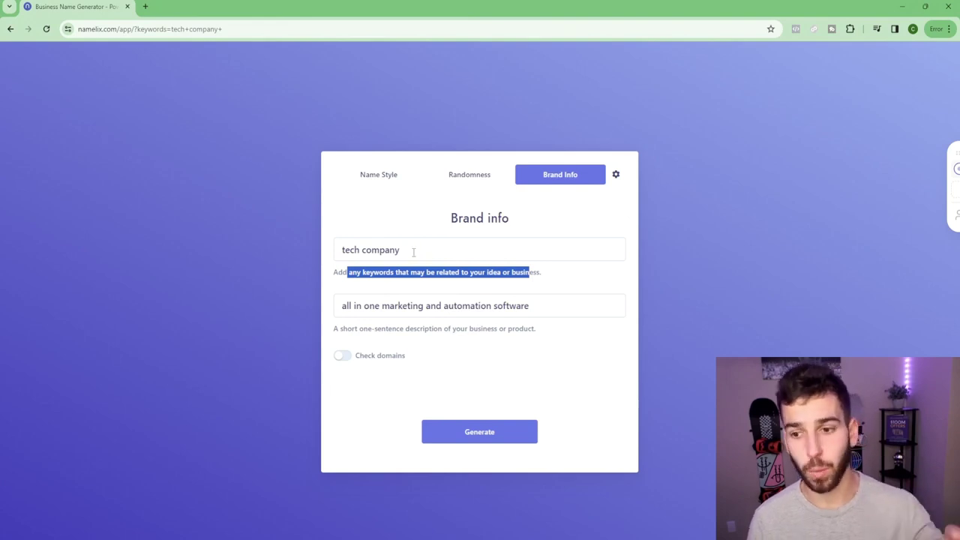
left_click(413, 251)
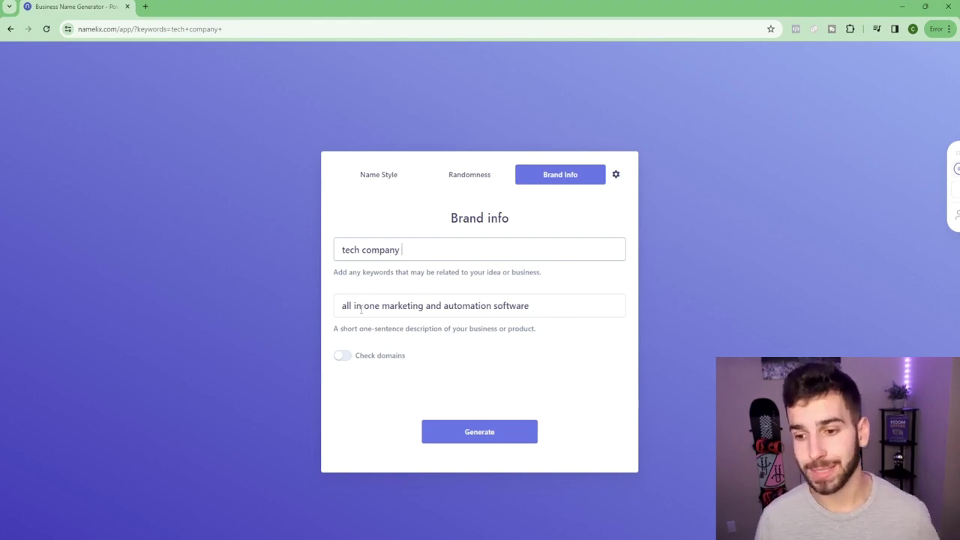
left_click_drag(342, 305, 547, 328)
left_click(549, 347)
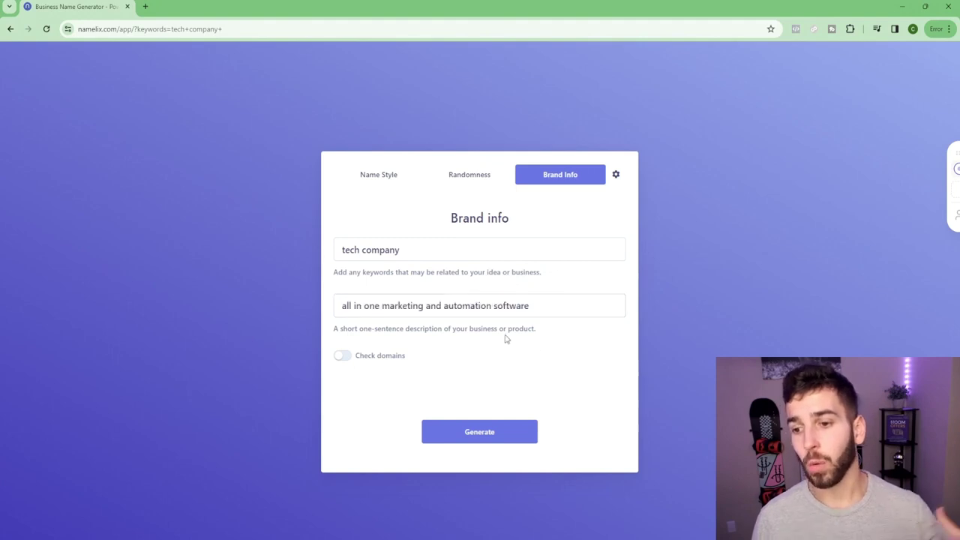
left_click(469, 434)
Look through the generated business names and logo styles for a suitable company name.
scroll(445, 189, "down", 2)
scroll(450, 208, "down", 12)
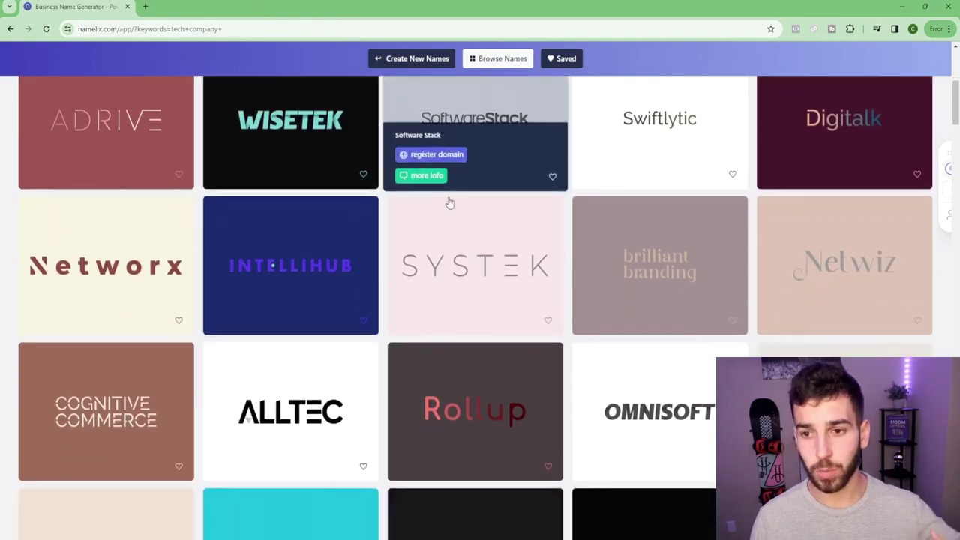
scroll(454, 214, "down", 10)
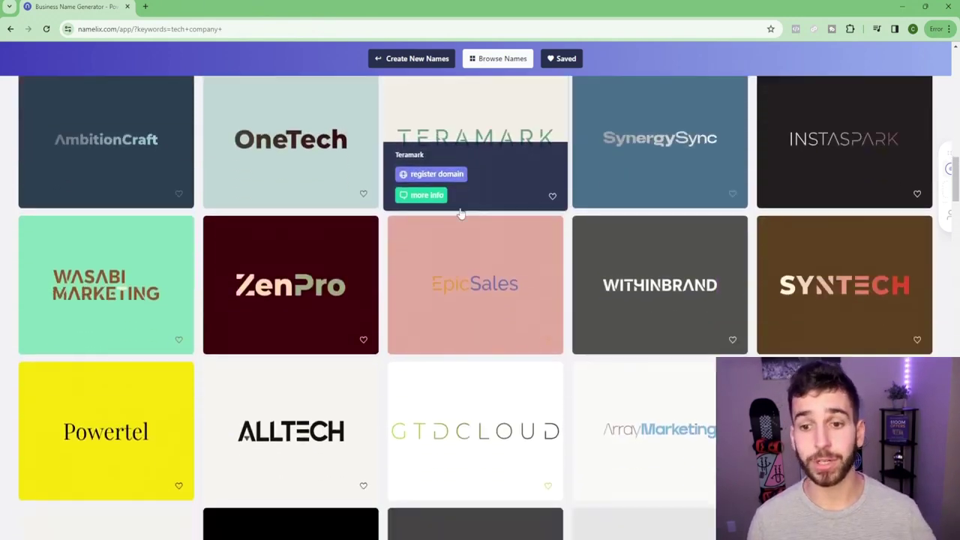
scroll(474, 218, "down", 6)
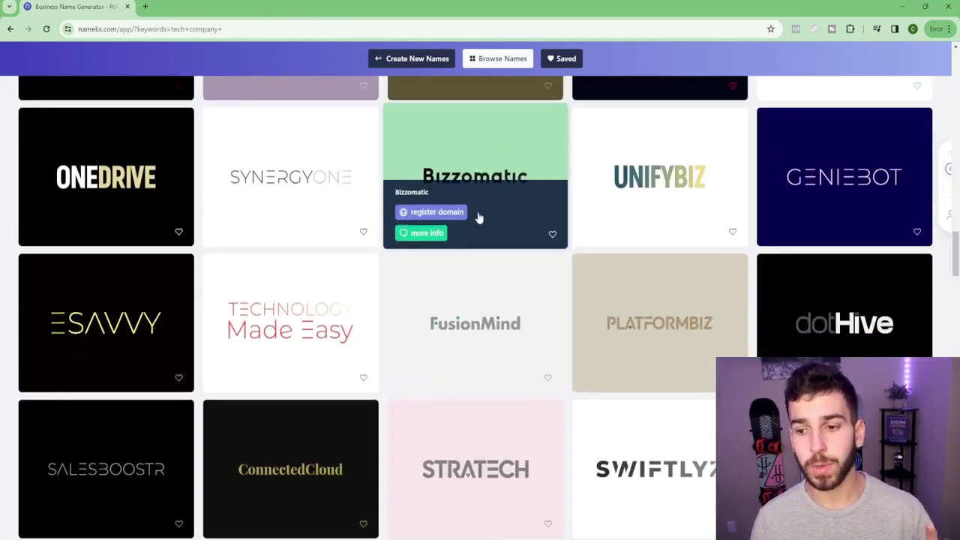
scroll(479, 216, "down", 8)
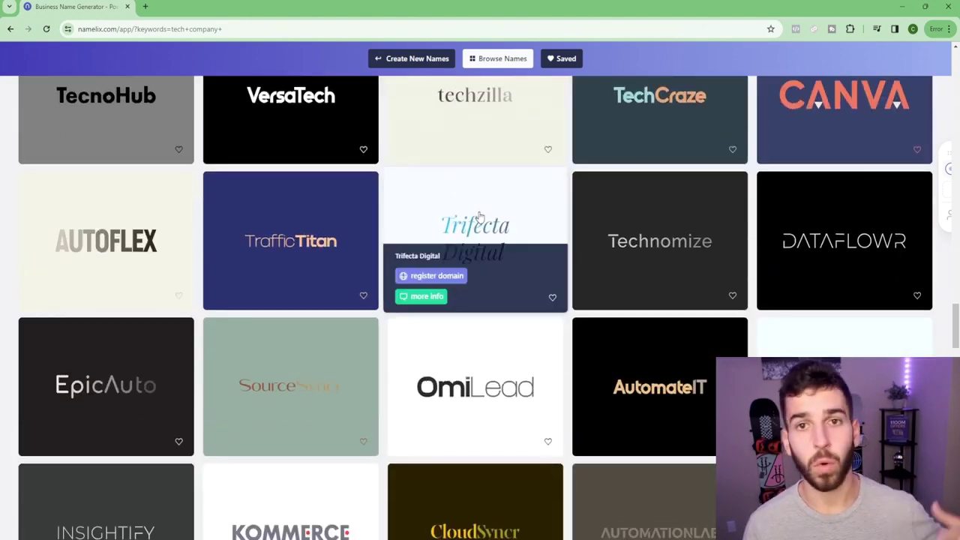
scroll(481, 217, "down", 4)
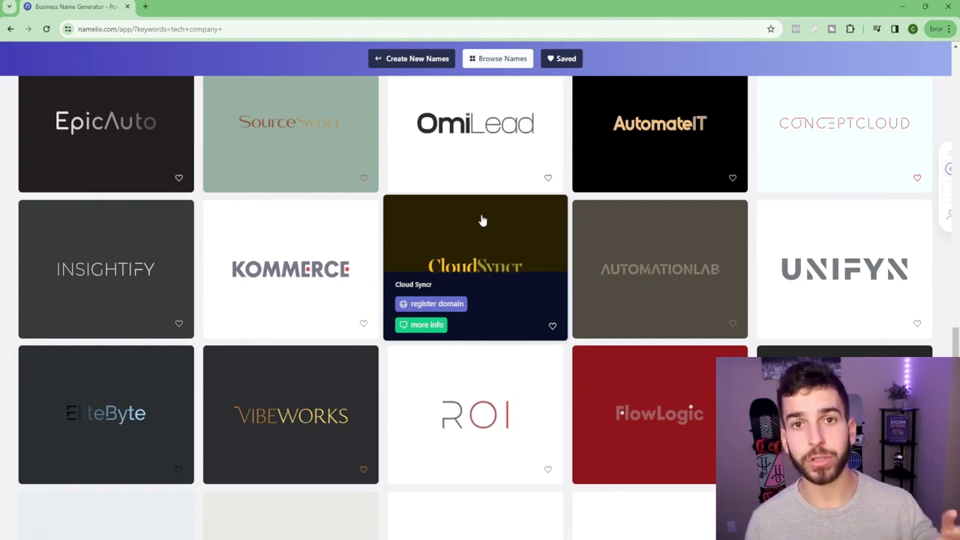
scroll(483, 222, "down", 3)
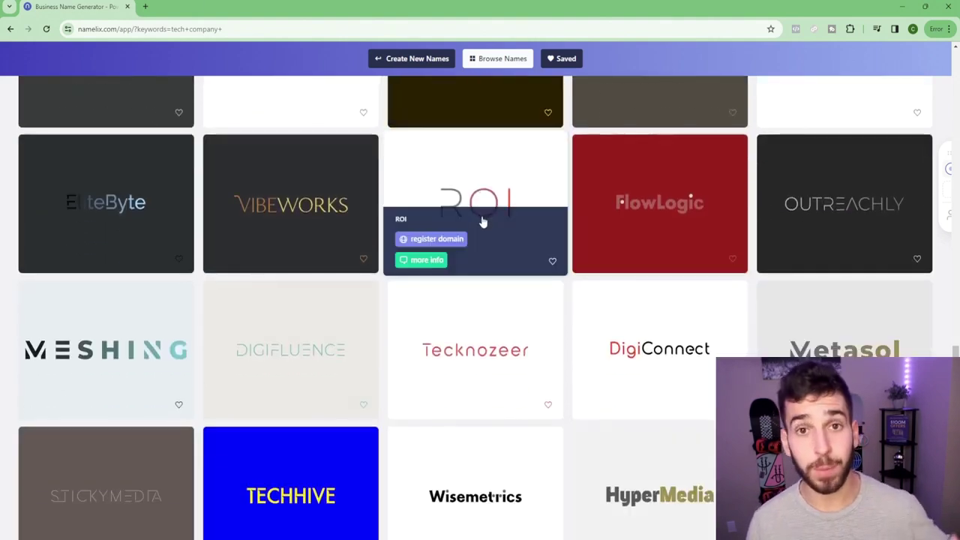
scroll(482, 221, "down", 4)
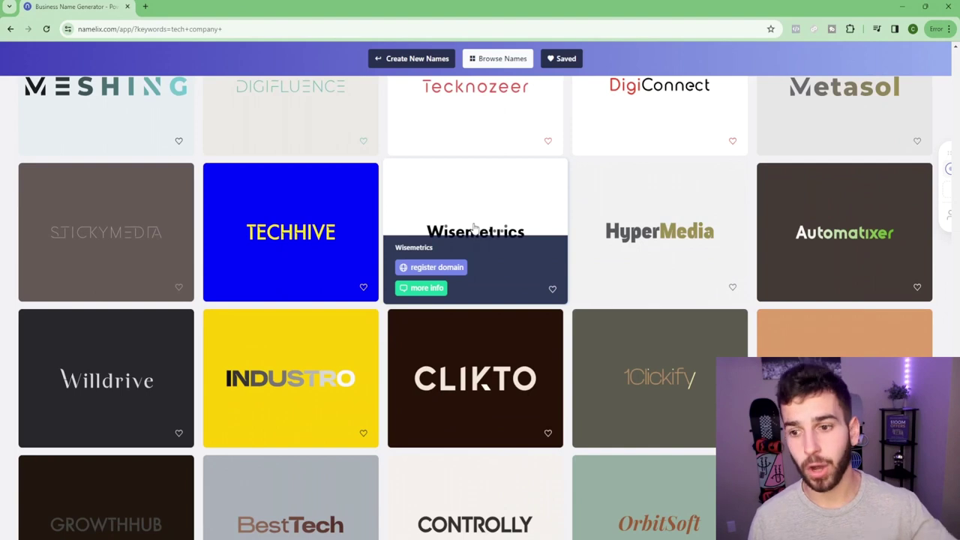
scroll(478, 227, "down", 6)
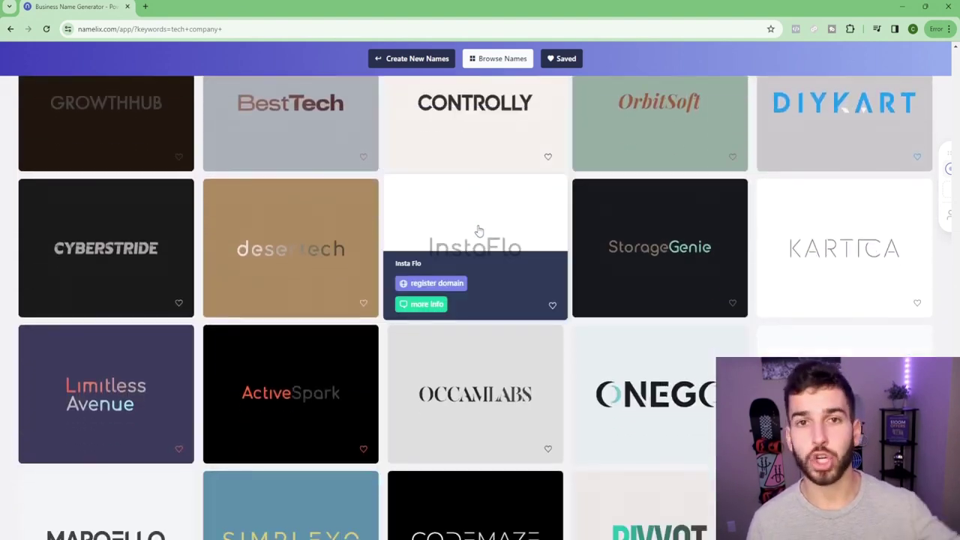
scroll(481, 231, "down", 4)
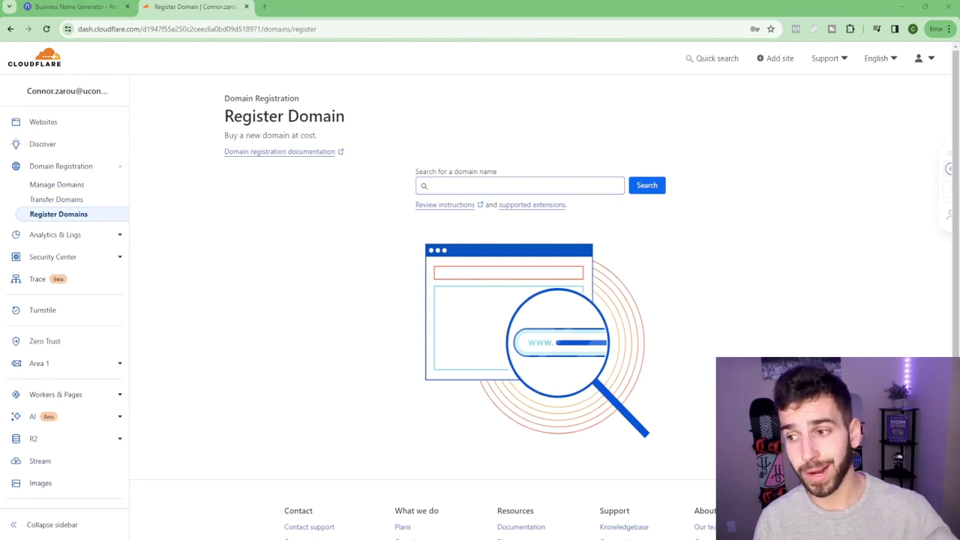
Search Cloudflare's domain registration for versatech.com.
left_click(463, 185)
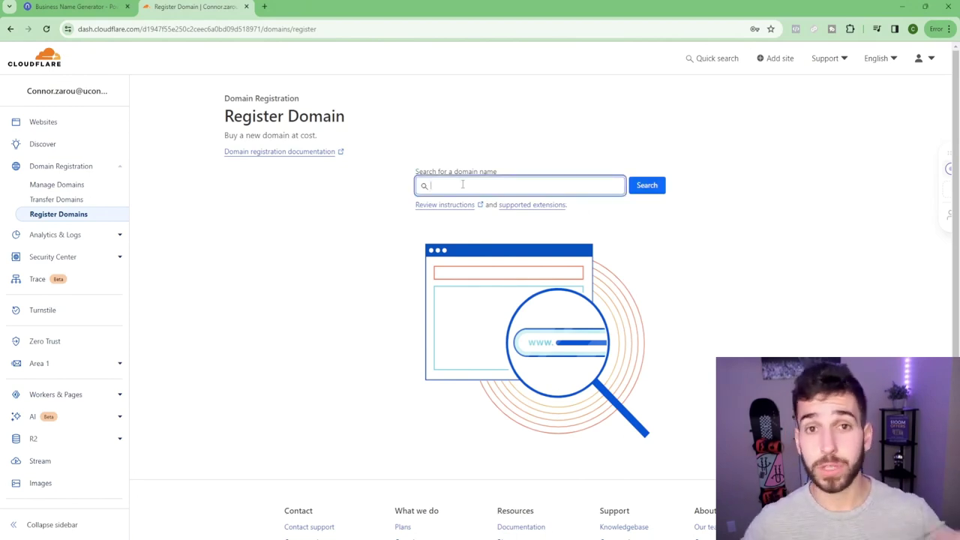
type("ve")
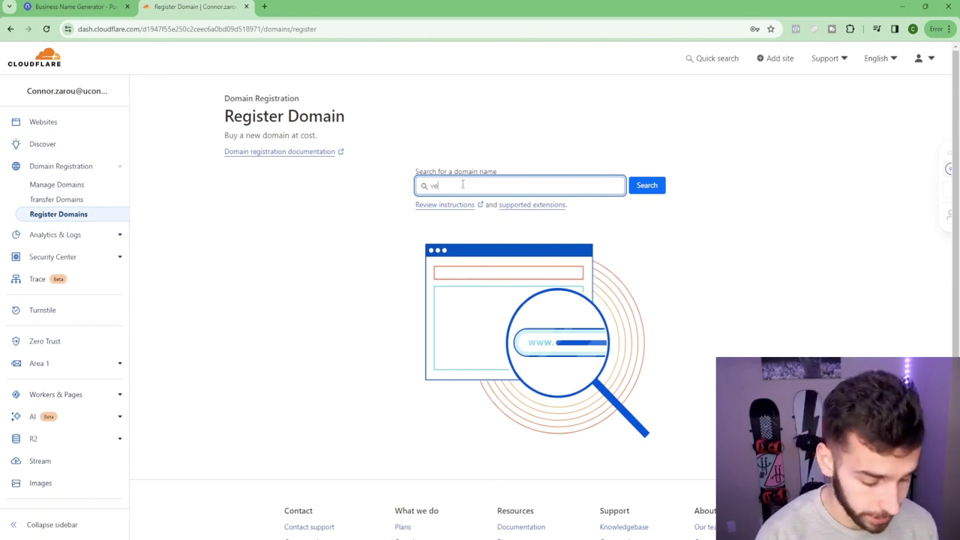
type("rsatech.com")
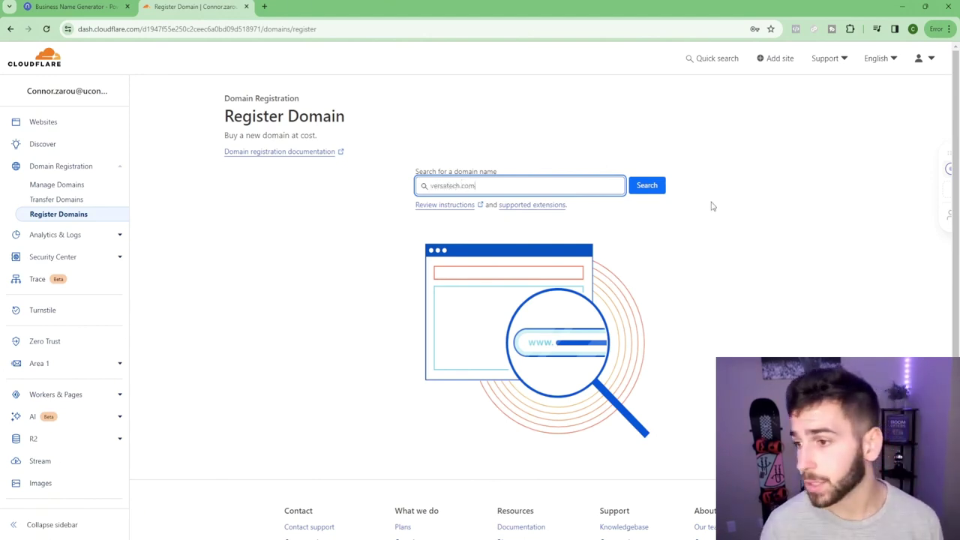
left_click(650, 184)
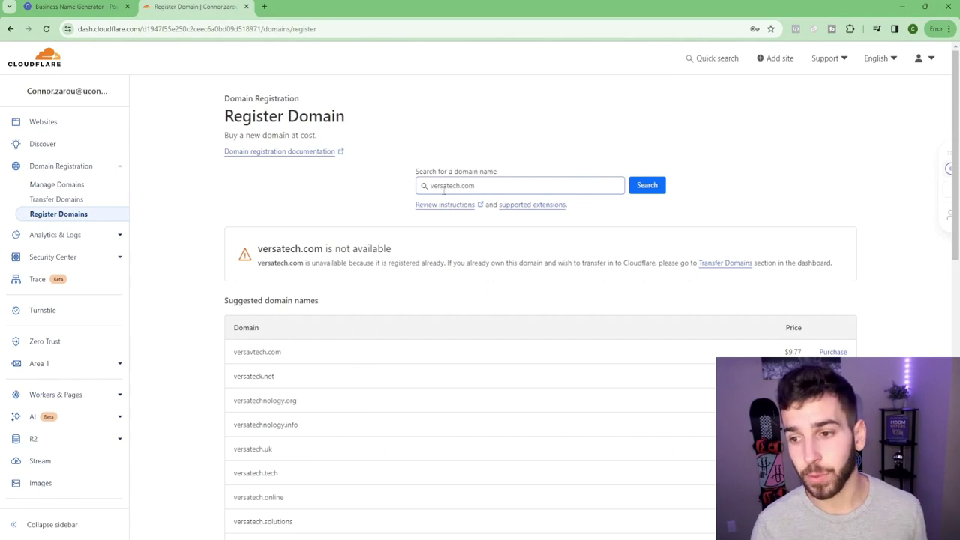
left_click(445, 186)
type("-")
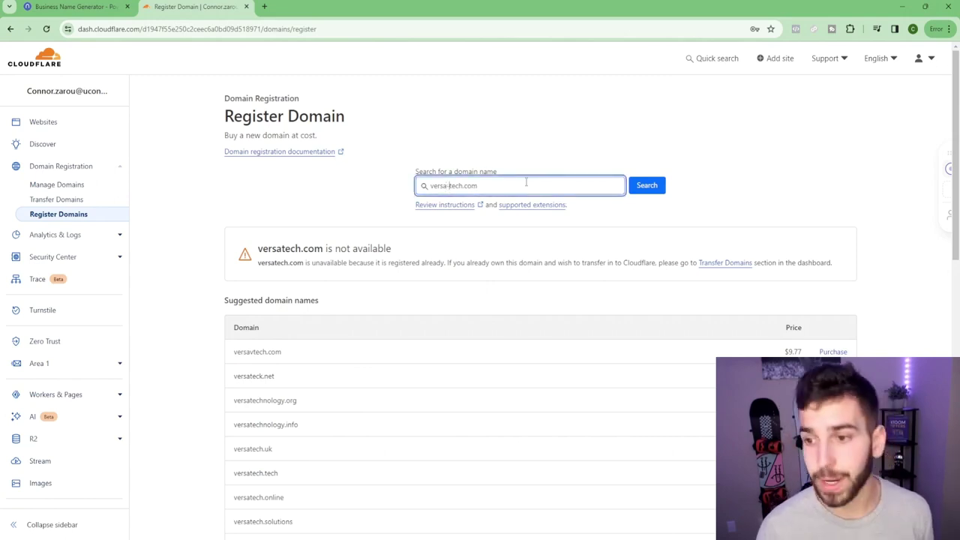
key("BackSpace")
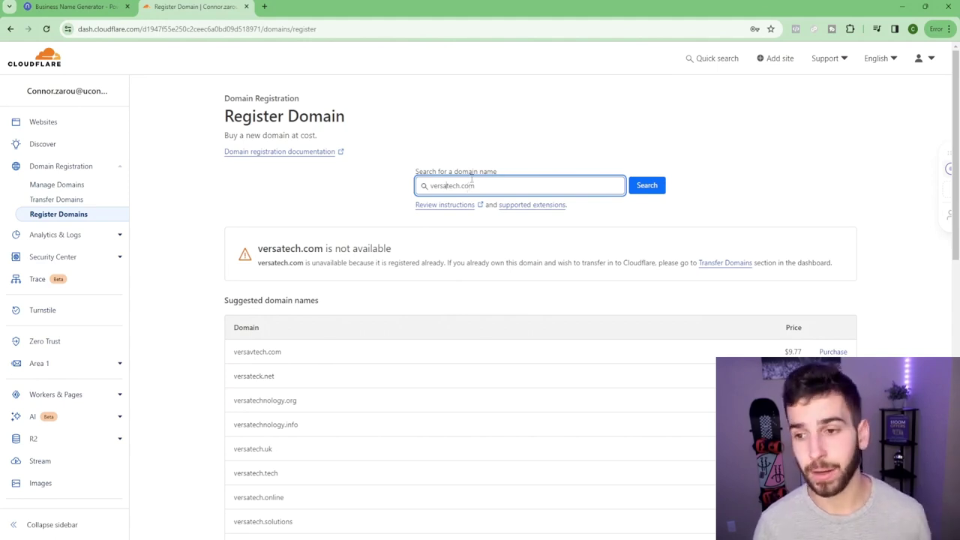
left_click_drag(445, 188, 457, 189)
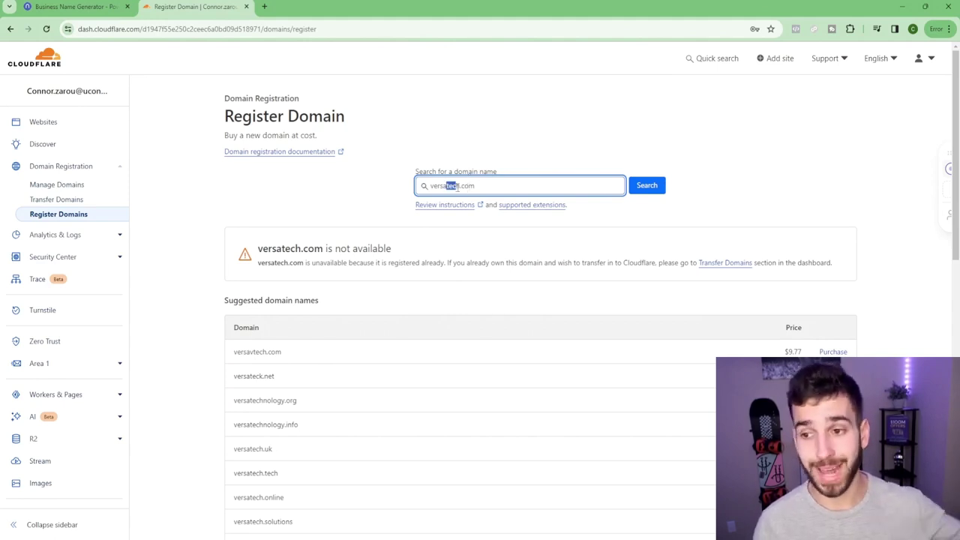
left_click(512, 189)
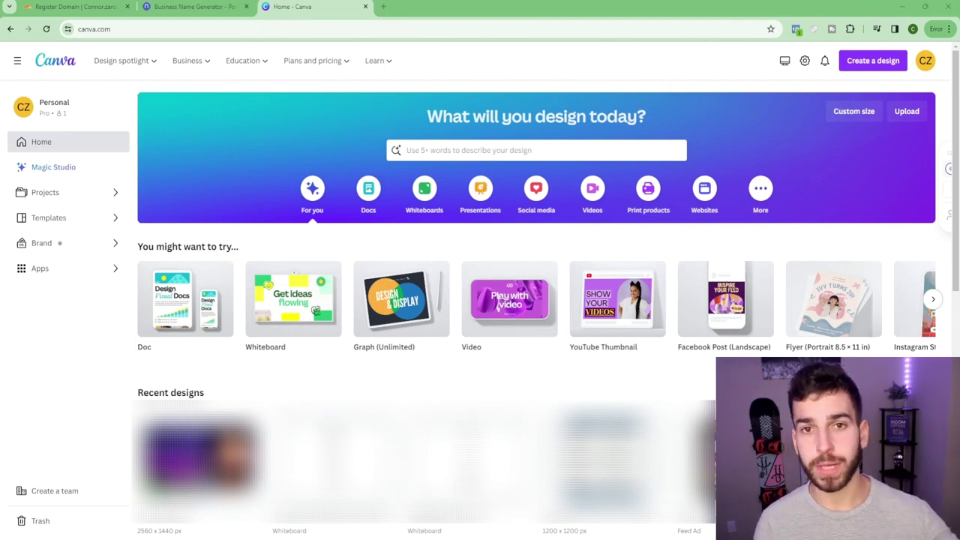
Glance at the generated name logos in Namelix, return to Canva and search its templates for "tech logo".
left_click(194, 7)
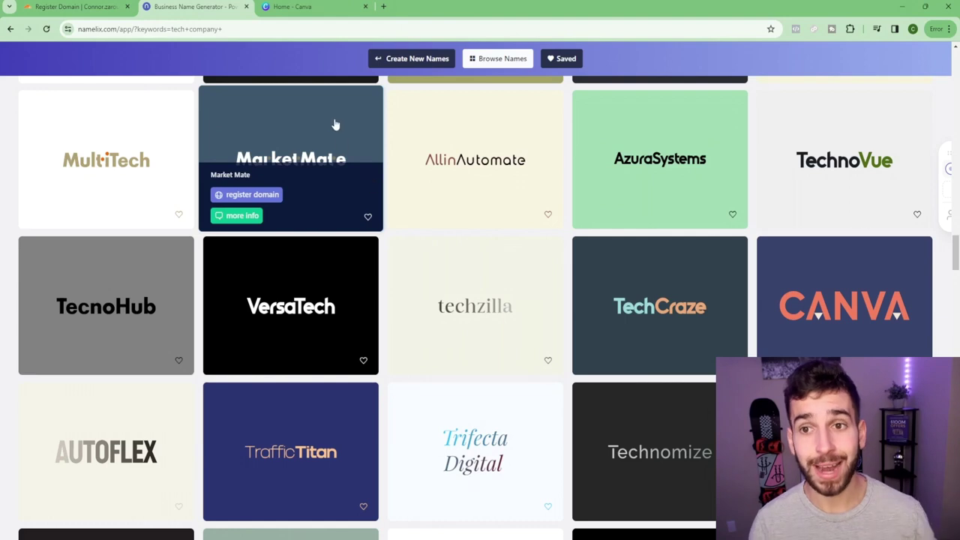
left_click(322, 7)
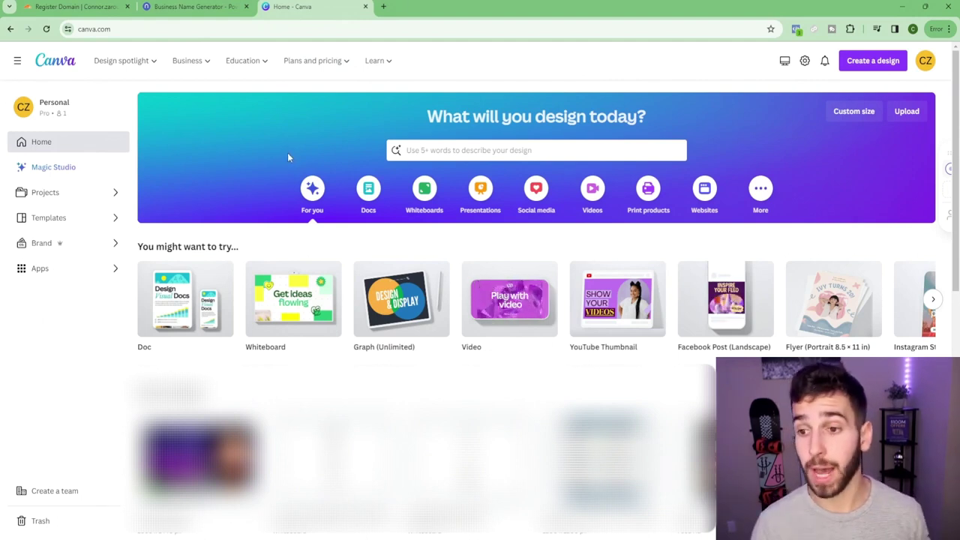
left_click(458, 152)
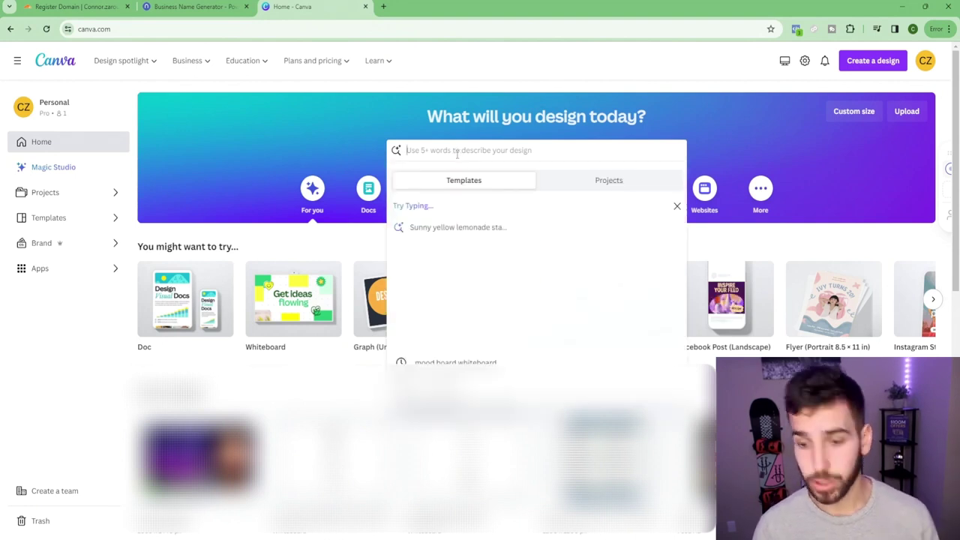
type("tech logo")
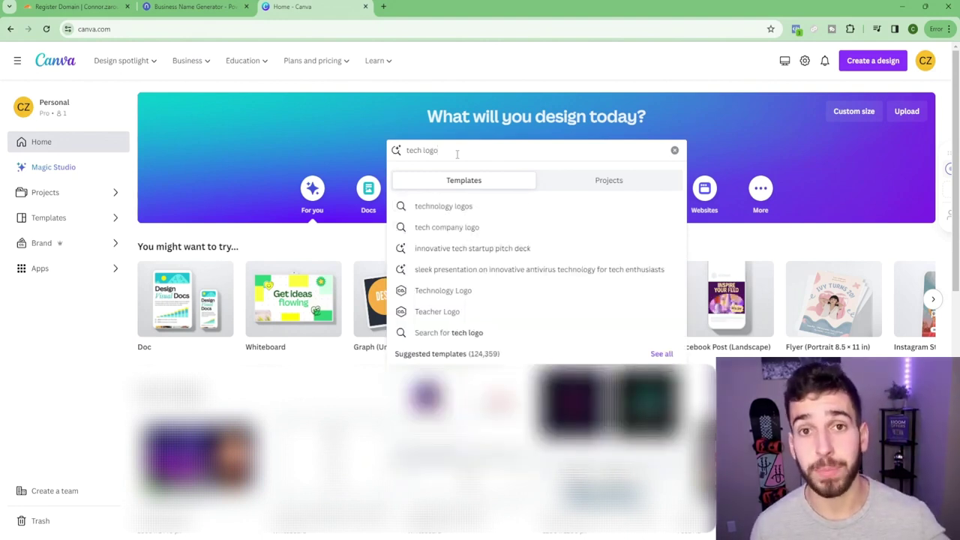
key("Return")
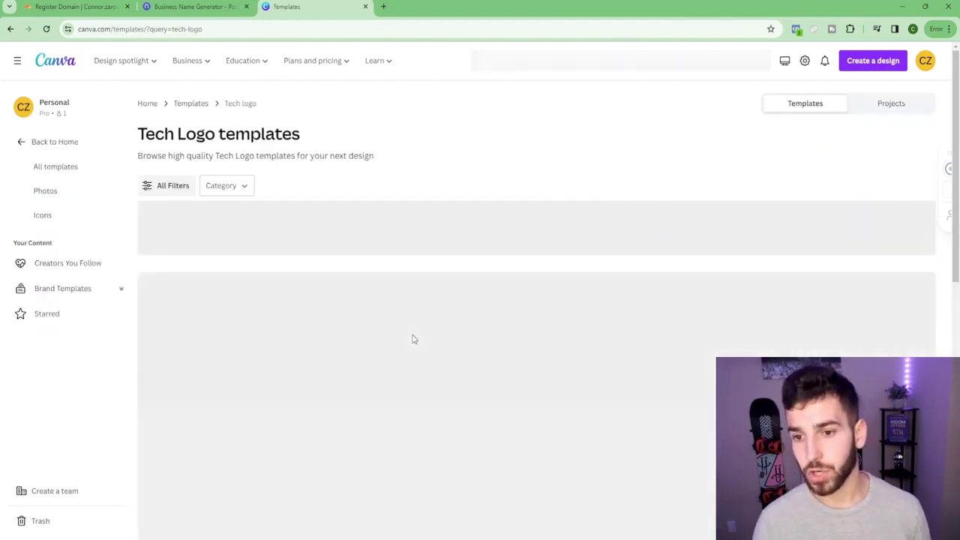
Browse the tech logo templates and open the Hexagon Tech Logo Design Stock template for customizing.
scroll(414, 335, "down", 5)
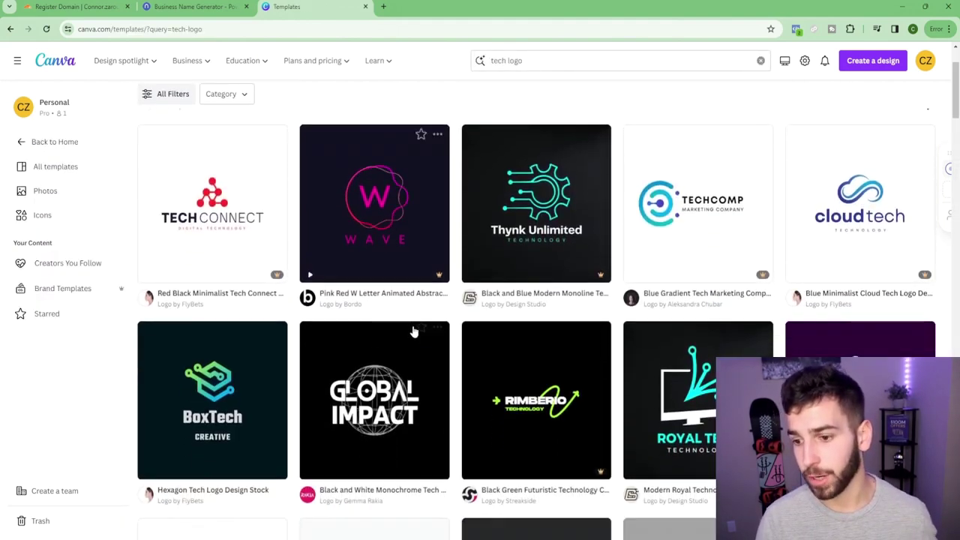
scroll(419, 333, "down", 5)
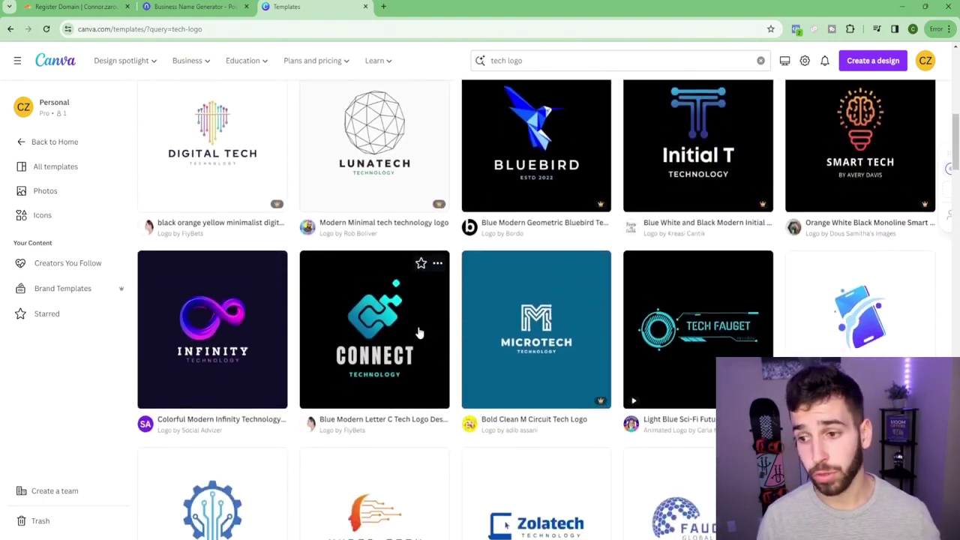
scroll(423, 332, "down", 3)
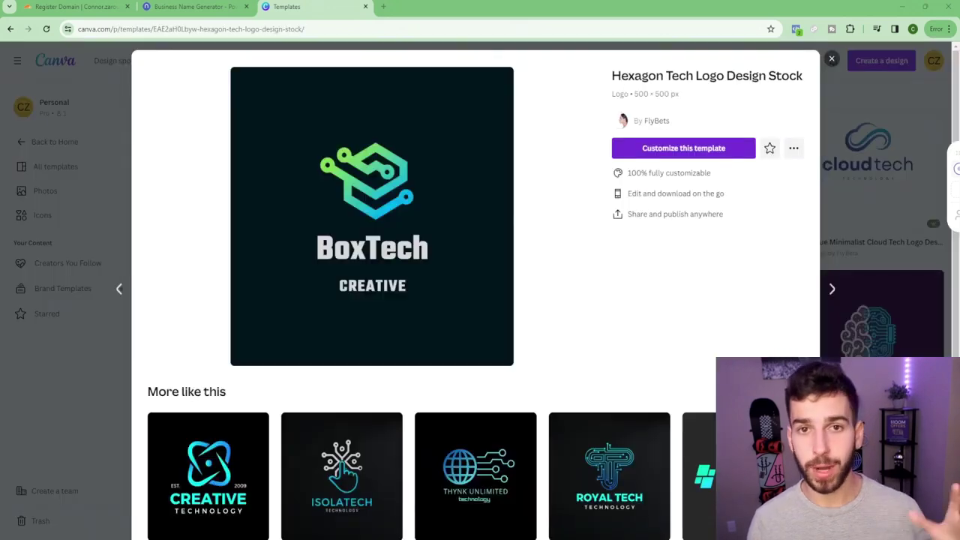
left_click(679, 153)
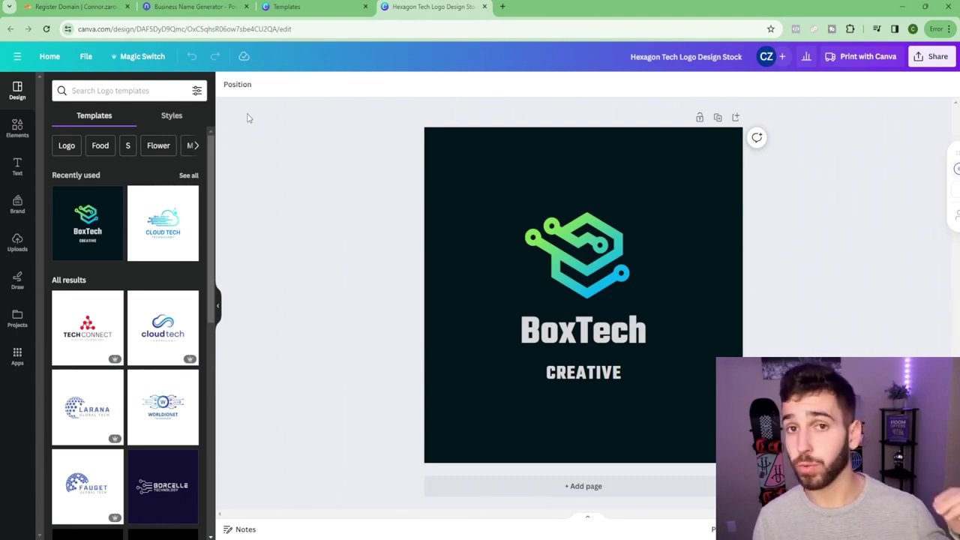
Create a copy of the logo resized to a custom 350 x 90 px and open that copy.
left_click(141, 58)
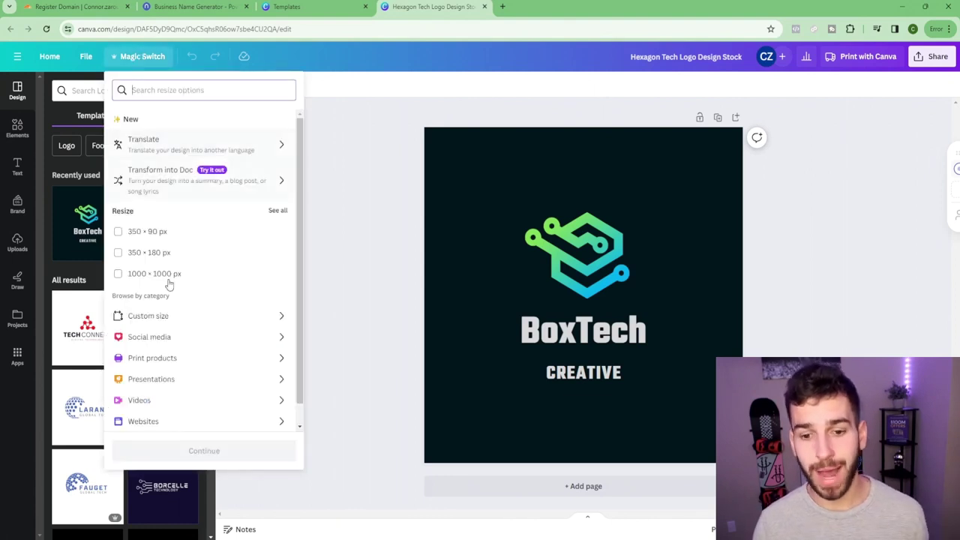
left_click(150, 317)
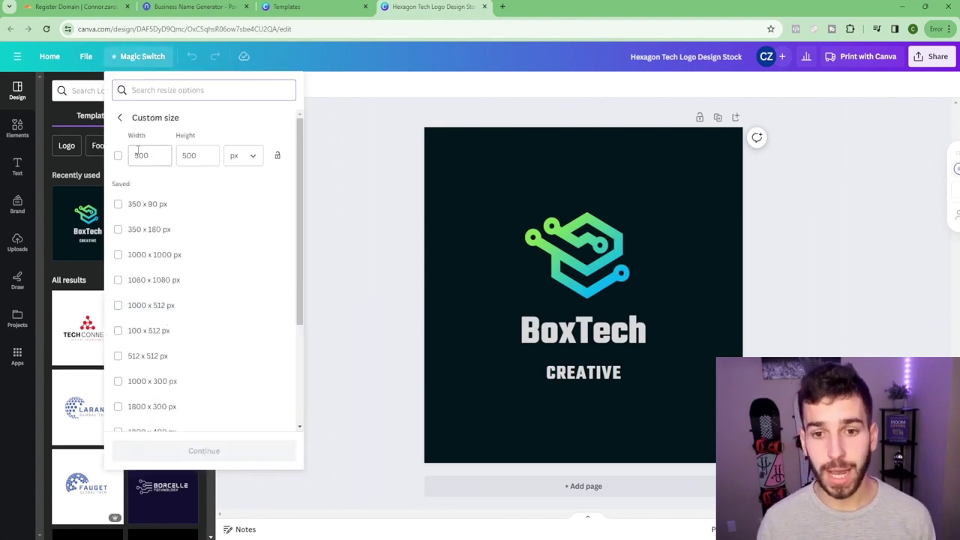
left_click_drag(150, 155, 116, 158)
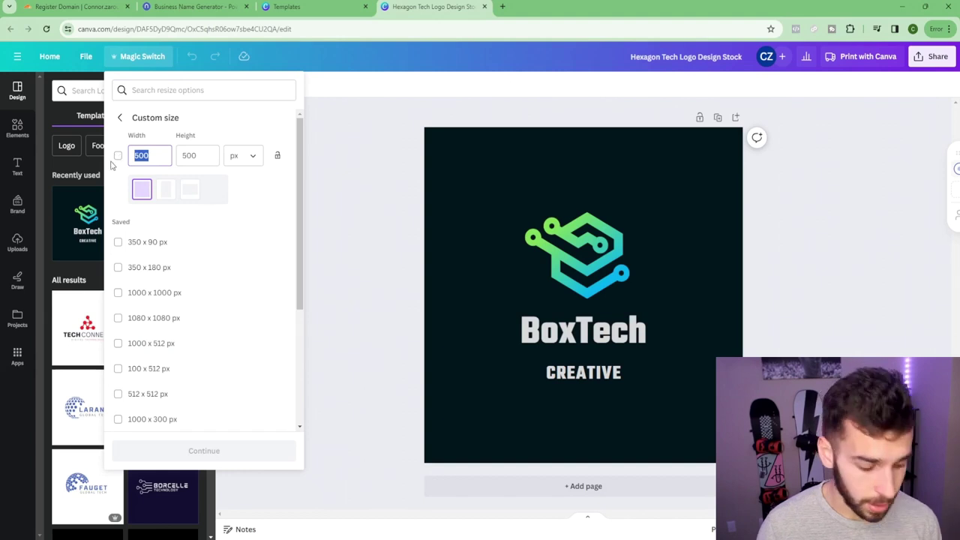
type("350")
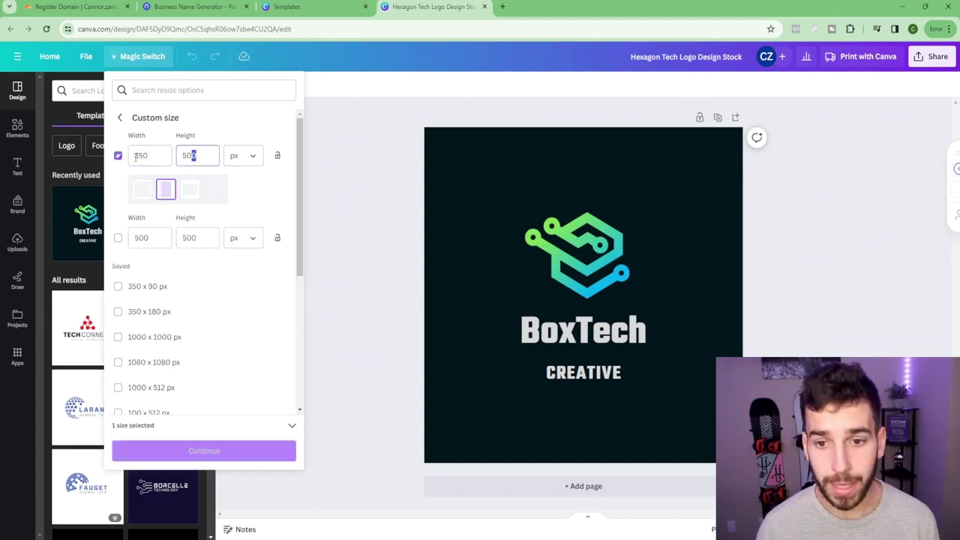
key("Tab")
type("90")
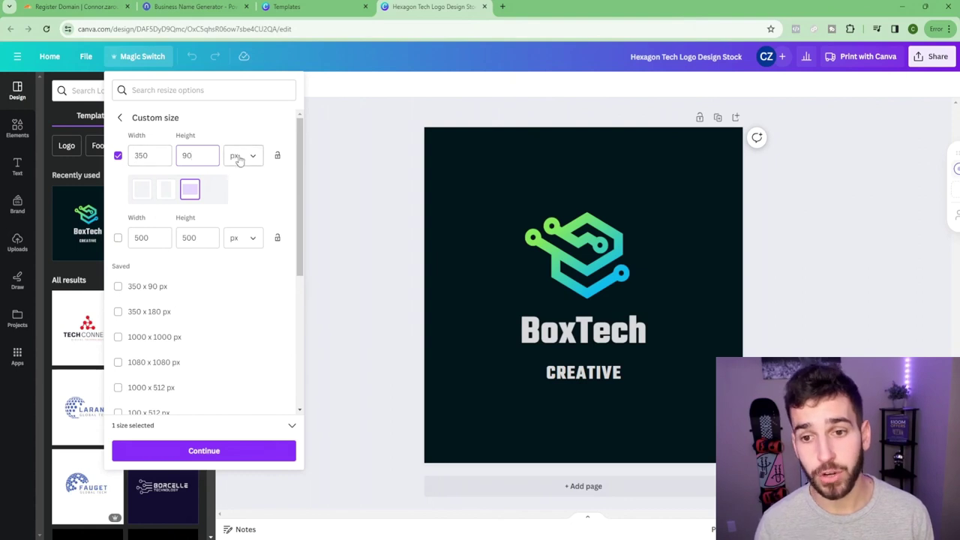
left_click(197, 453)
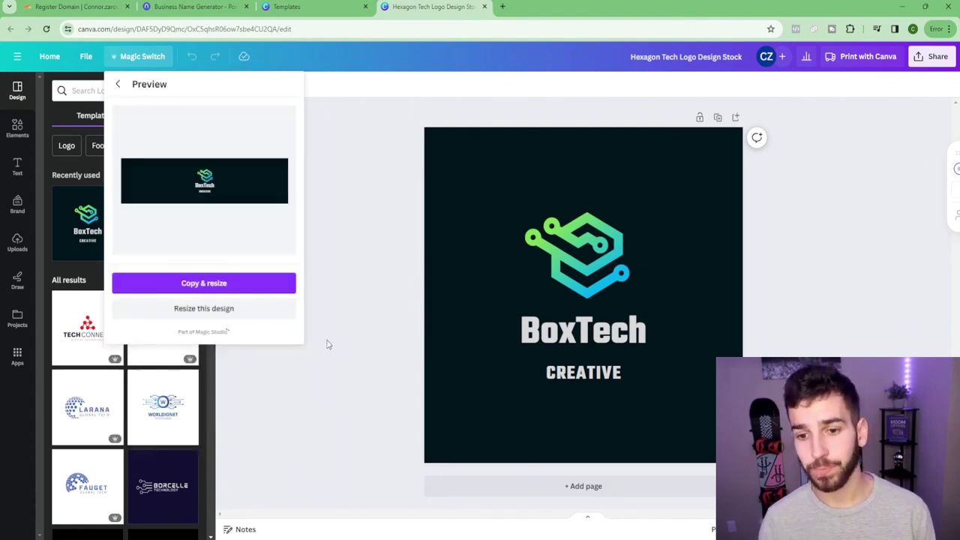
left_click(203, 286)
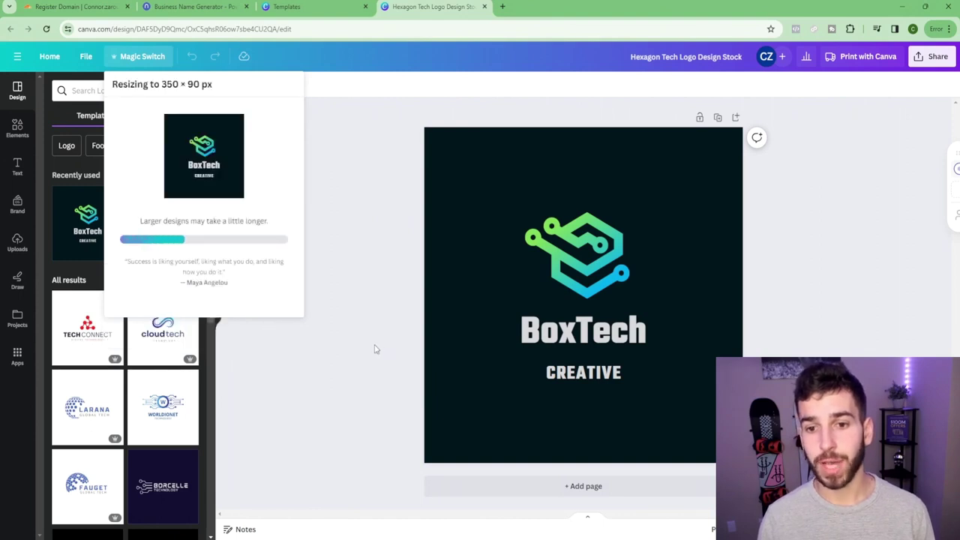
left_click(204, 166)
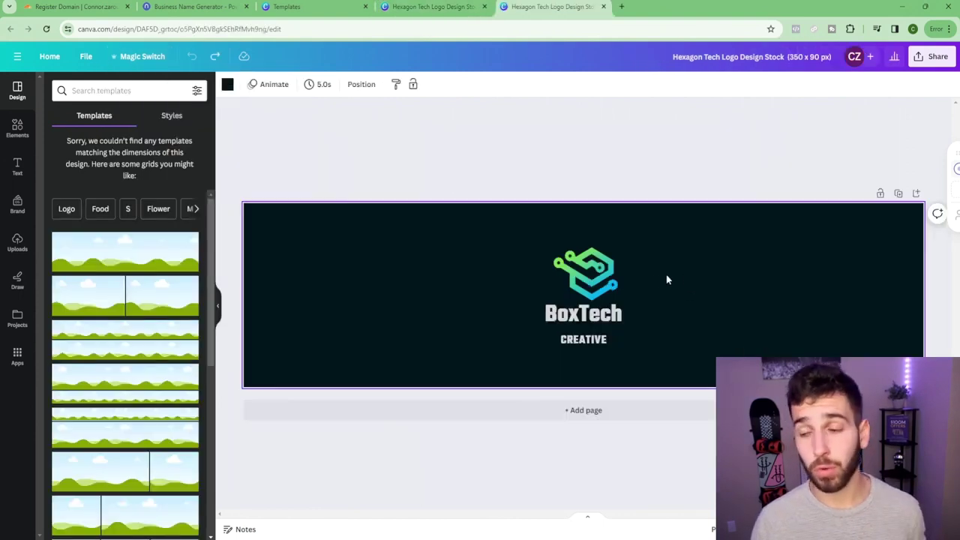
Move the hexagon icon to the banner's left end and enlarge it to nearly the full banner height.
left_click_drag(596, 270, 399, 359)
left_click_drag(343, 317, 338, 291)
left_click_drag(396, 337, 428, 363)
left_click_drag(372, 319, 368, 326)
Replace the BoxTech title text with VersaTech.
left_click(604, 316)
double_click(604, 316)
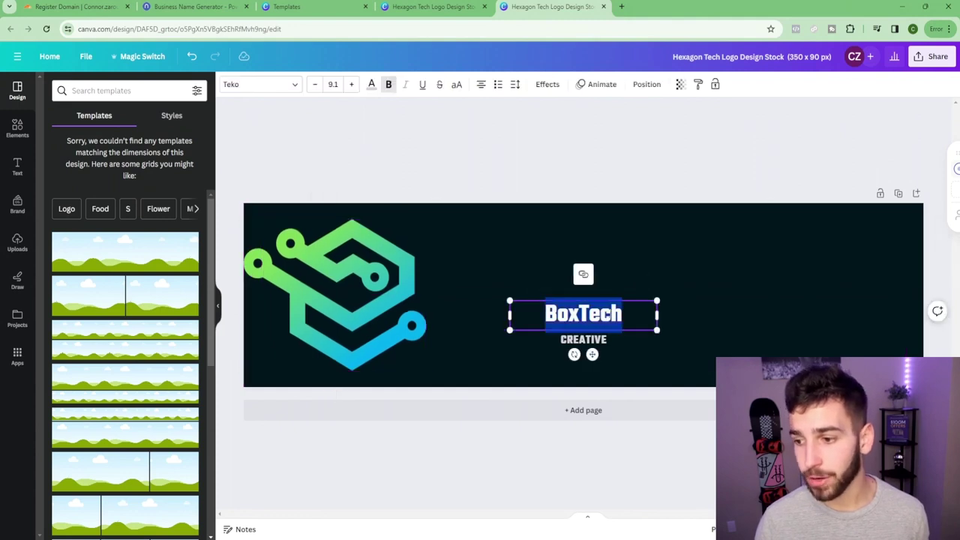
type("Versatech")
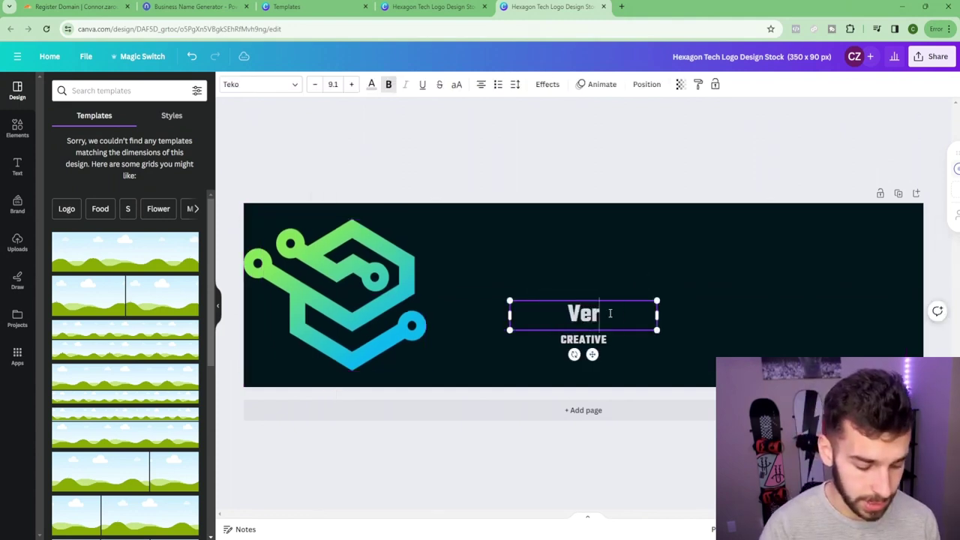
key("BackSpace")
key("BackSpace")
key("BackSpace")
key("BackSpace")
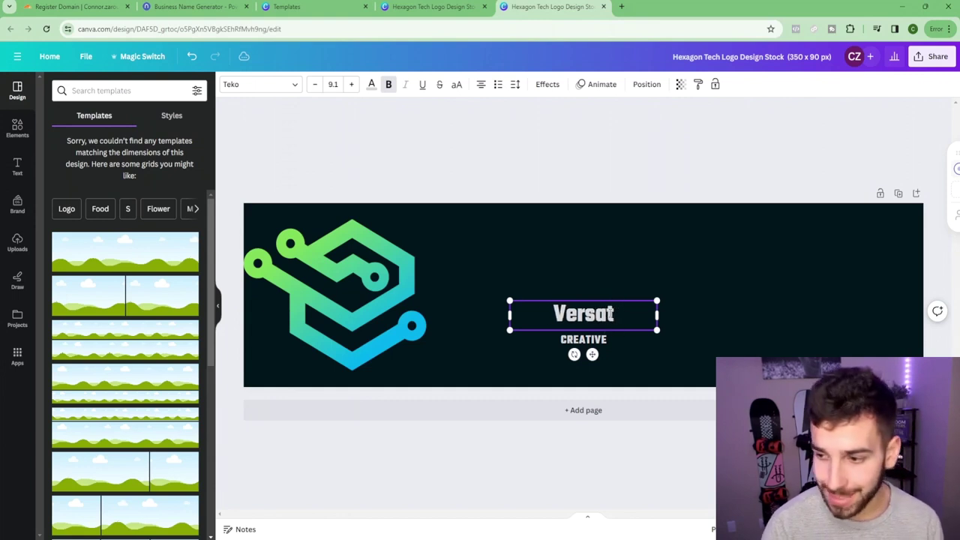
type("Tech")
Increase the VersaTech text size to 30.1 and widen its text box so the name fits on one line.
left_click(351, 84)
left_click(351, 84)
left_click(351, 84)
left_click(351, 84)
left_click(351, 84)
left_click(351, 84)
left_click(351, 84)
left_click(351, 84)
left_click(351, 84)
left_click(351, 84)
left_click(351, 84)
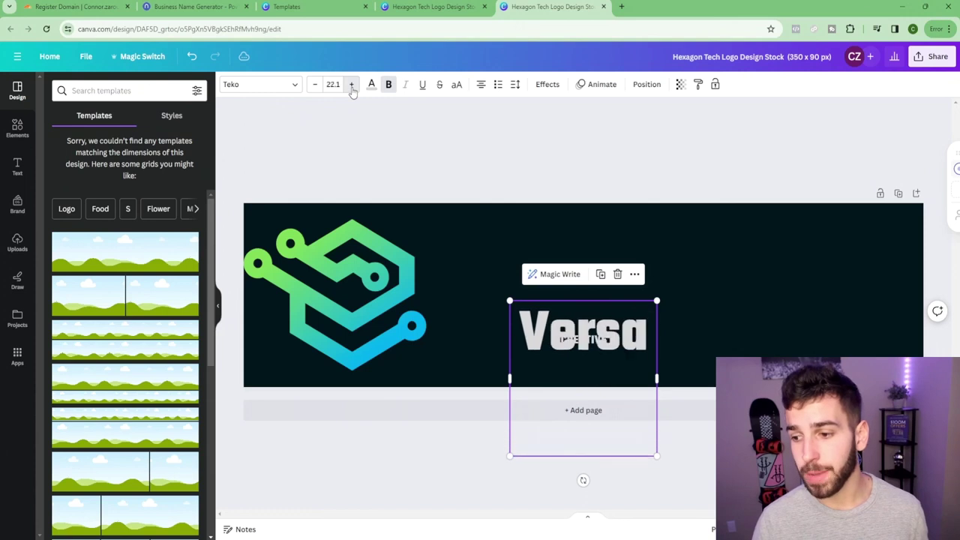
left_click(351, 84)
left_click(351, 84)
left_click(351, 84)
left_click(351, 84)
left_click(351, 84)
left_click(351, 84)
left_click(351, 84)
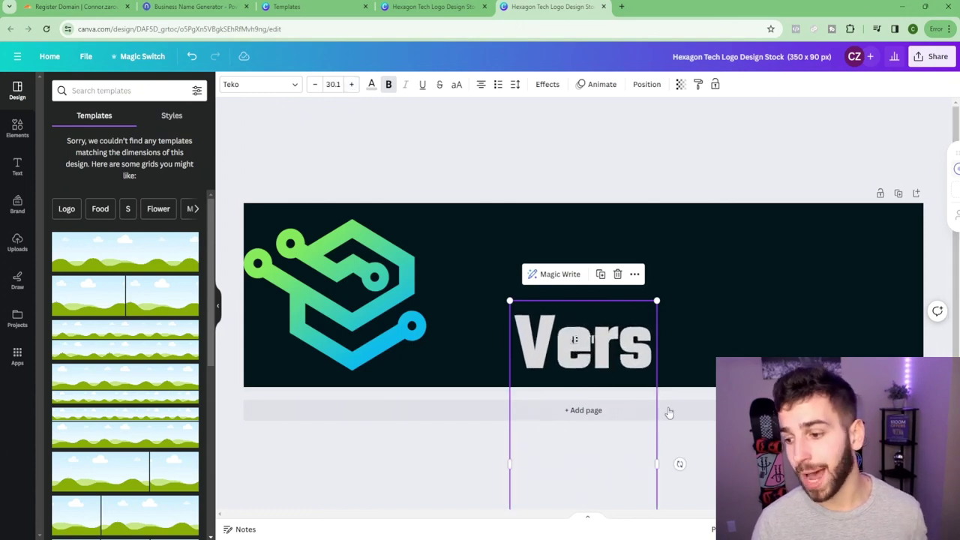
left_click_drag(658, 462, 928, 349)
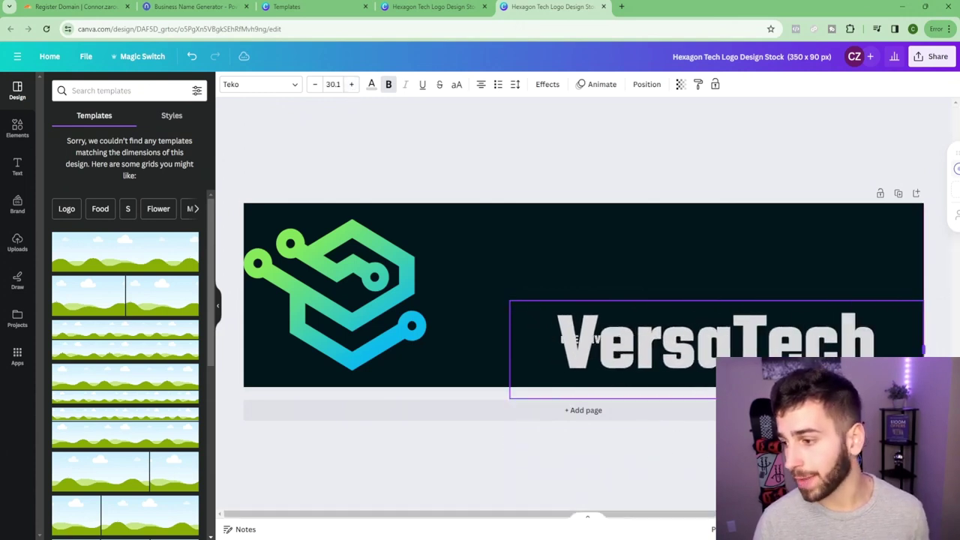
Enlarge the VersaTech title further and align it beside the hexagon icon, with the tagline SOFTWARE SYSTEMS beneath it.
left_click(350, 84)
left_click(350, 84)
left_click(351, 84)
left_click(351, 84)
left_click(350, 84)
left_click(351, 84)
left_click(350, 84)
left_click(350, 84)
left_click(350, 84)
left_click(351, 84)
left_click_drag(652, 360, 577, 286)
left_click_drag(435, 370, 395, 363)
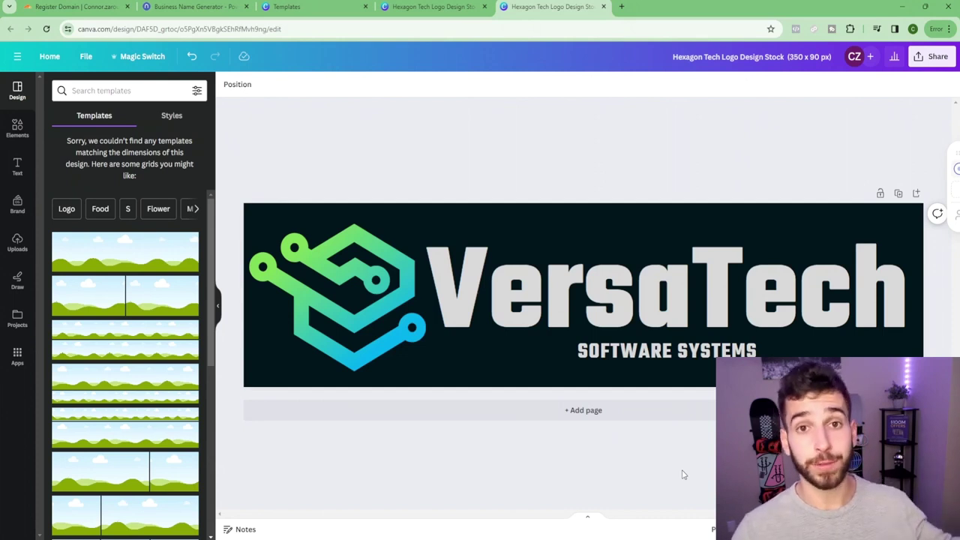
Download the 350 x 90 px logo as a PNG with a transparent background.
left_click(928, 58)
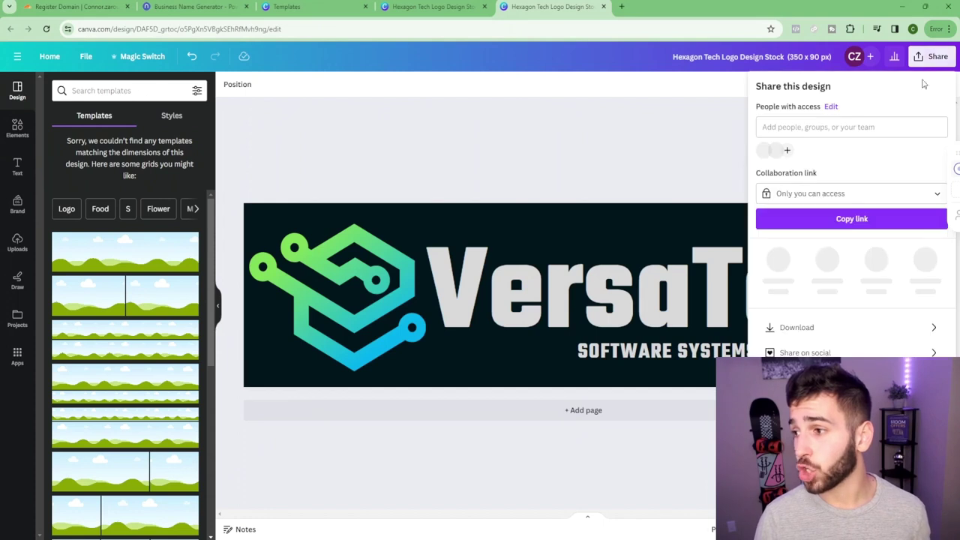
left_click(791, 324)
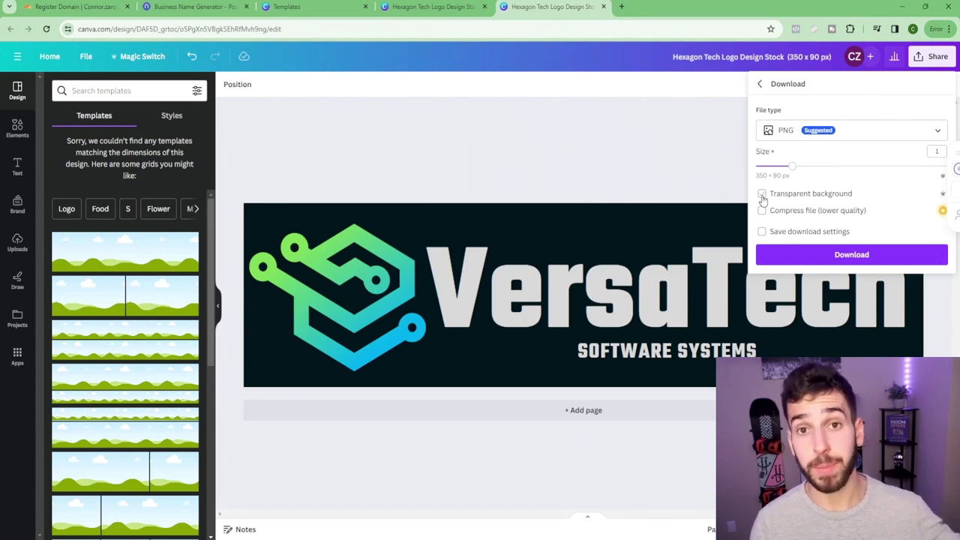
left_click(852, 254)
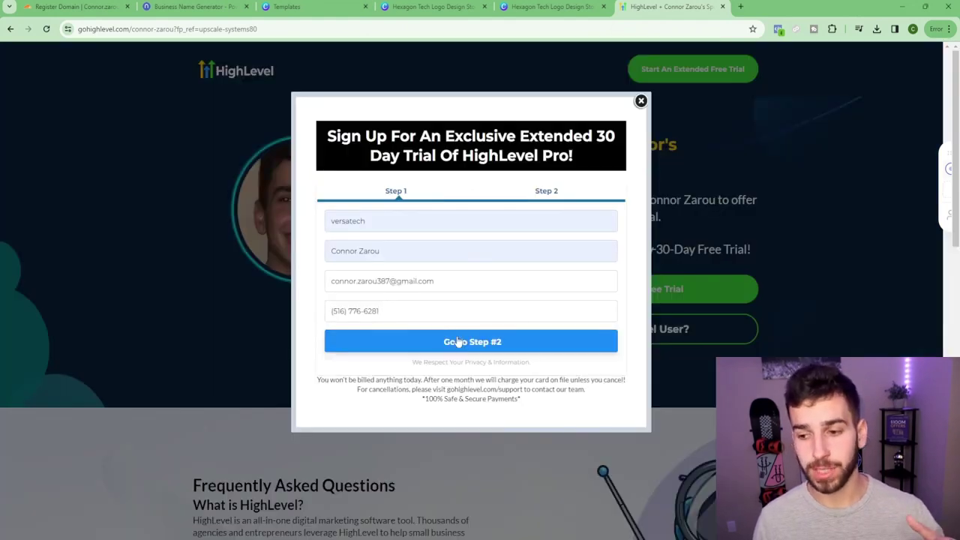
Submit the HighLevel Pro 30-day trial sign-up details for versatech and start the account setup.
left_click(458, 342)
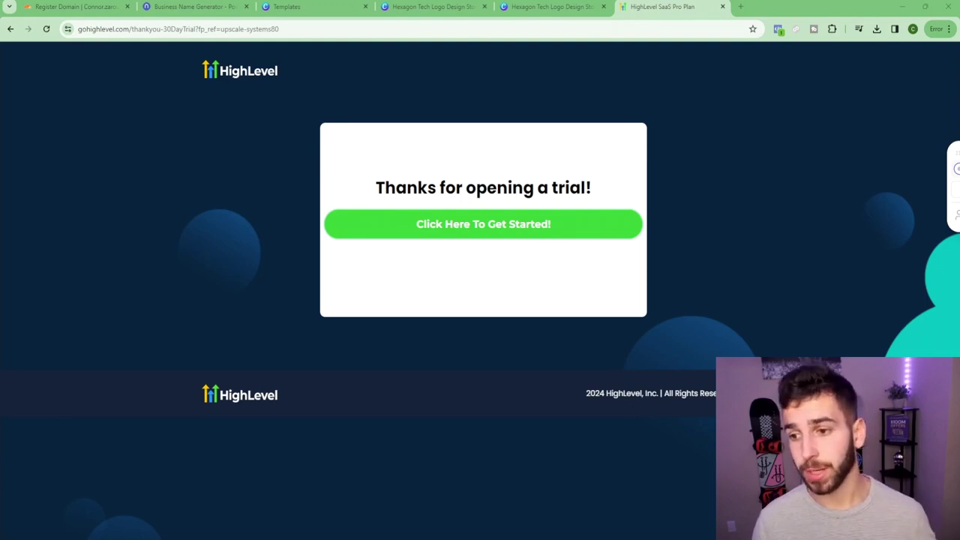
left_click(471, 228)
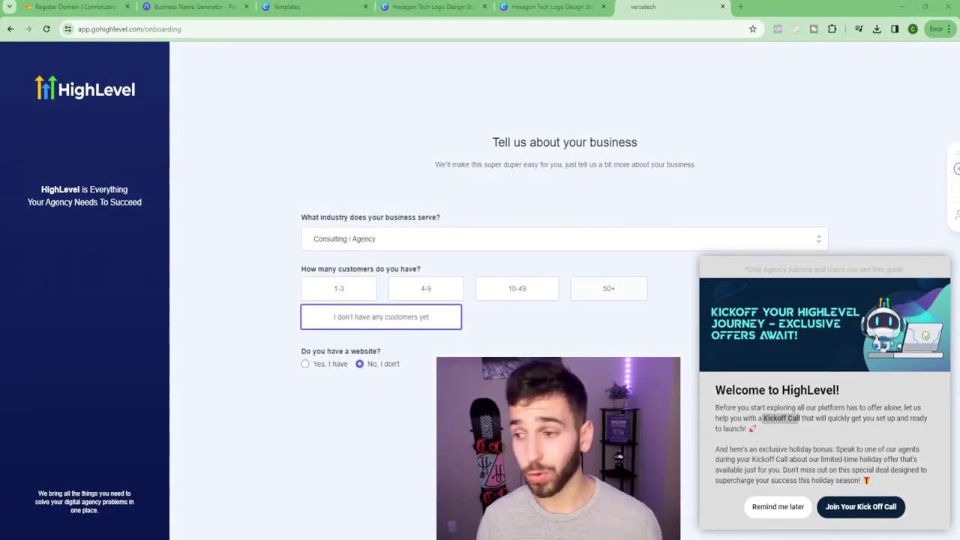
Complete the business info as Consulting / Agency with no customers and no website, and browse the listed business tools.
left_click_drag(758, 419, 794, 419)
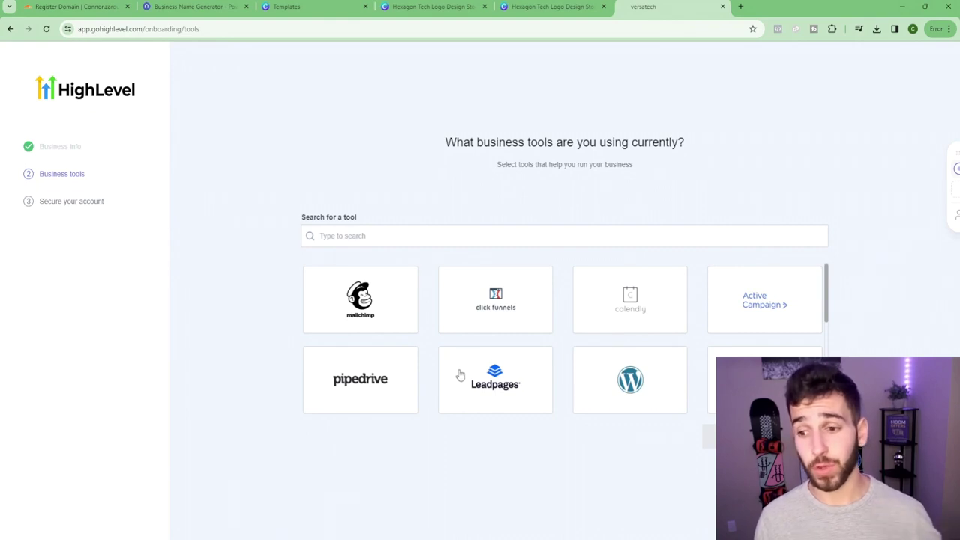
scroll(461, 375, "down", 1)
scroll(461, 373, "down", 3)
scroll(462, 369, "up", 1)
scroll(462, 369, "up", 1)
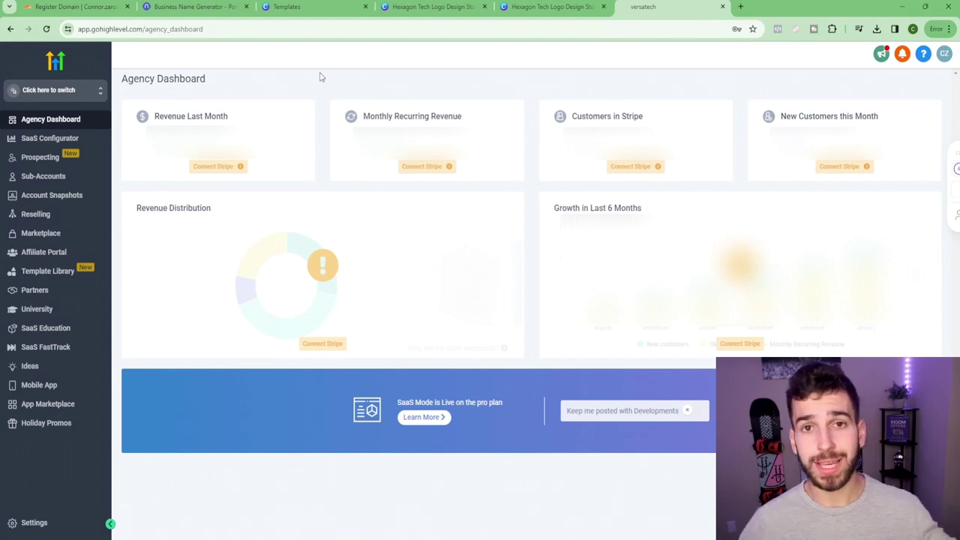
View the agency's sub-accounts in the account switcher and close it again.
left_click(53, 96)
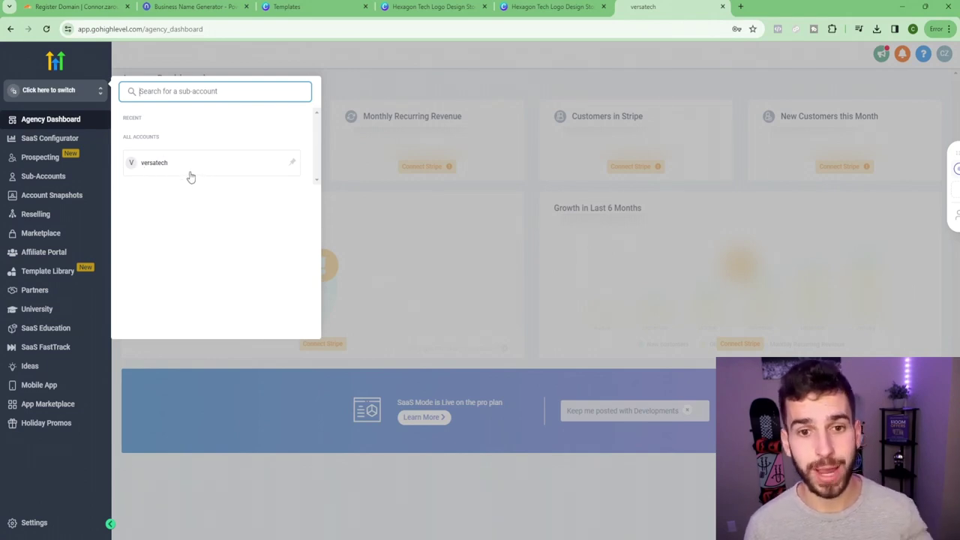
left_click(327, 185)
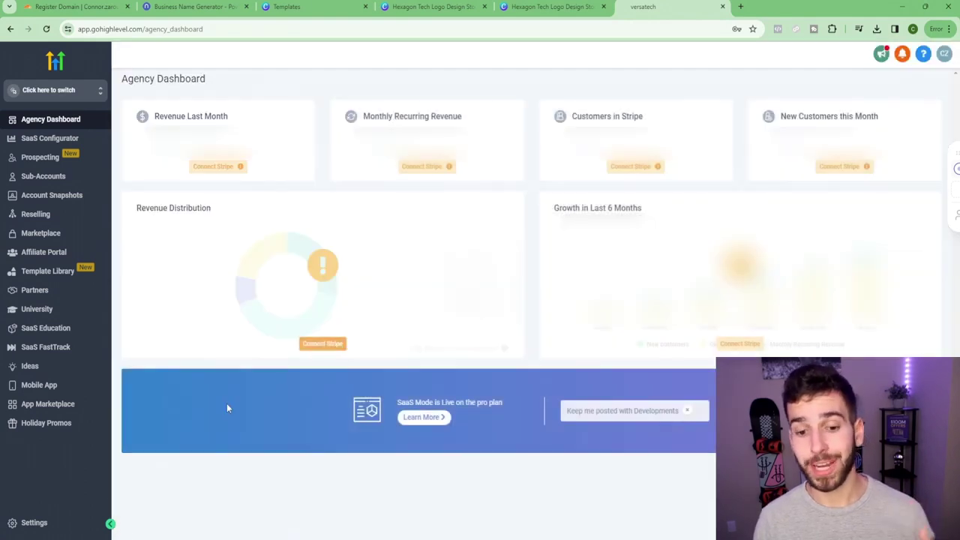
Open the agency's company settings and upload the VersaTech logo as the company logo.
left_click(47, 526)
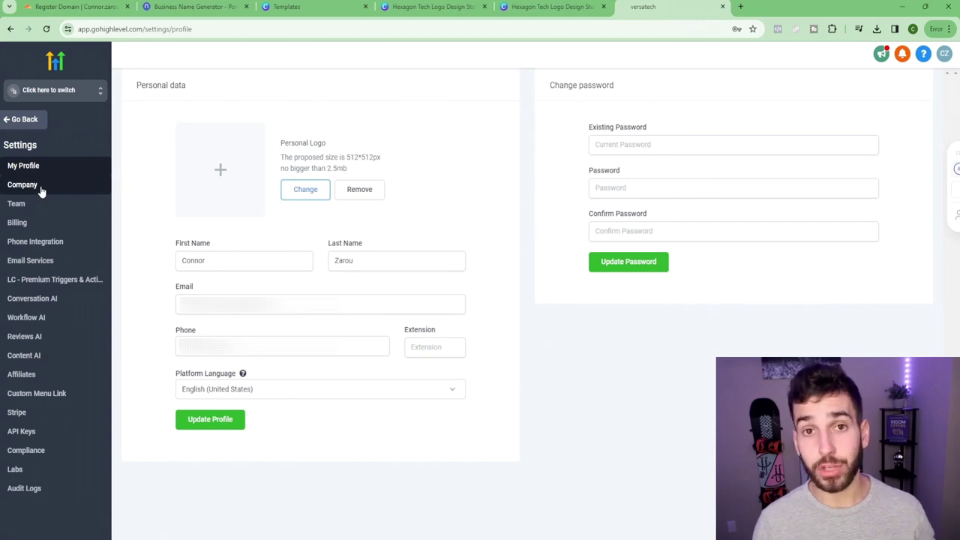
left_click(22, 185)
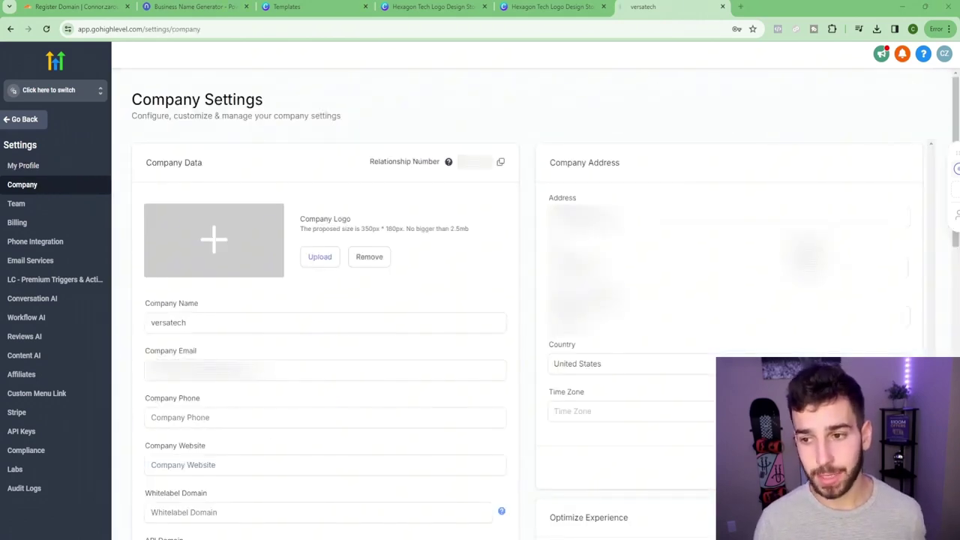
left_click_drag(369, 162, 439, 165)
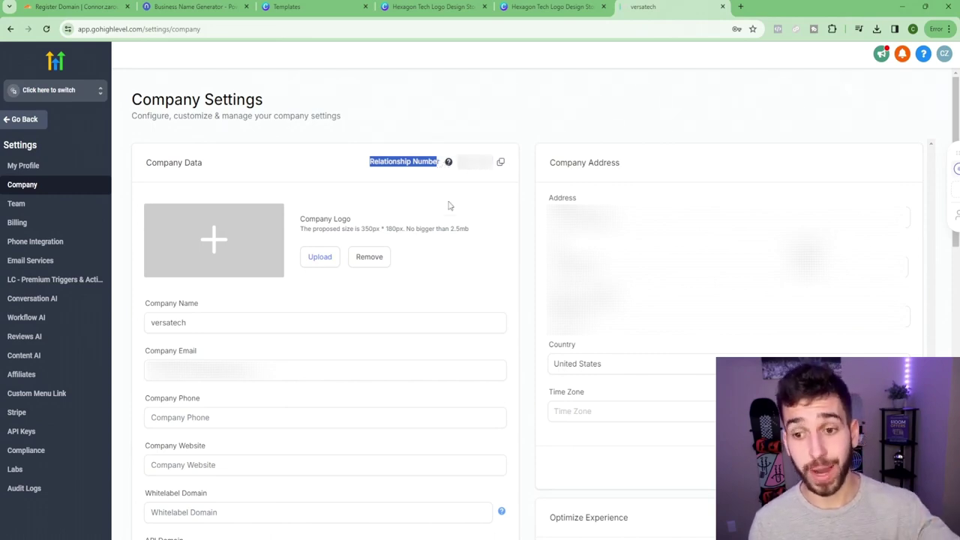
scroll(387, 240, "down", 1)
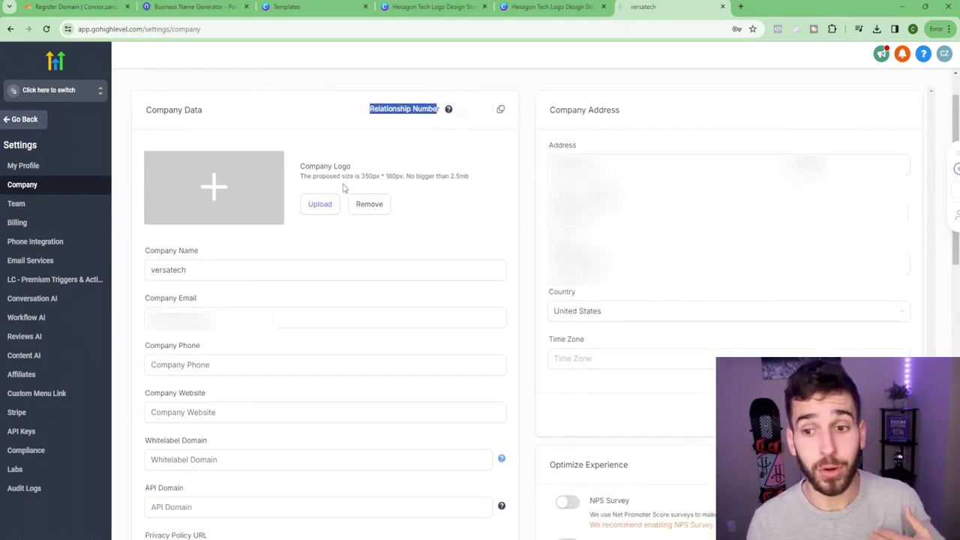
left_click(314, 210)
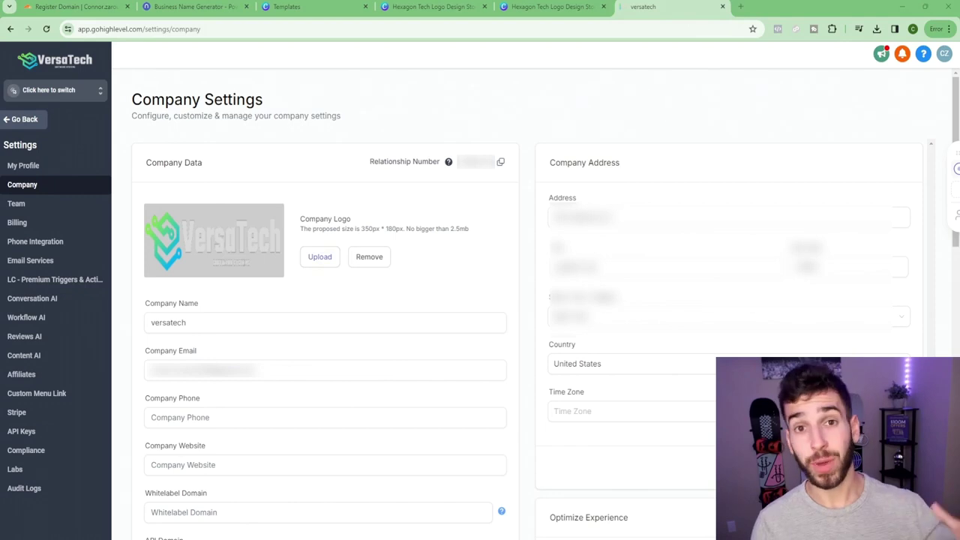
Review the company phone, website, whitelabel domain and API domain fields in the company settings.
scroll(325, 315, "down", 1)
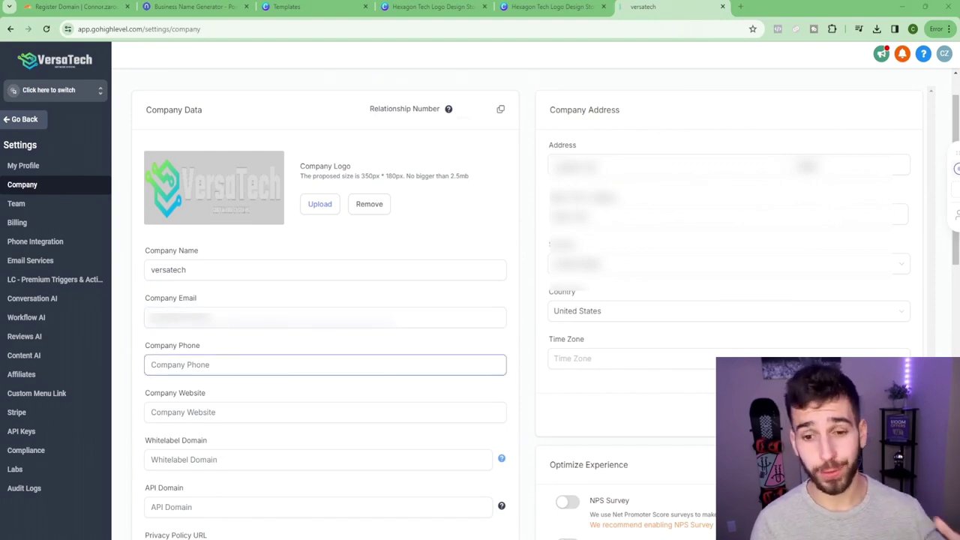
scroll(325, 364, "down", 1)
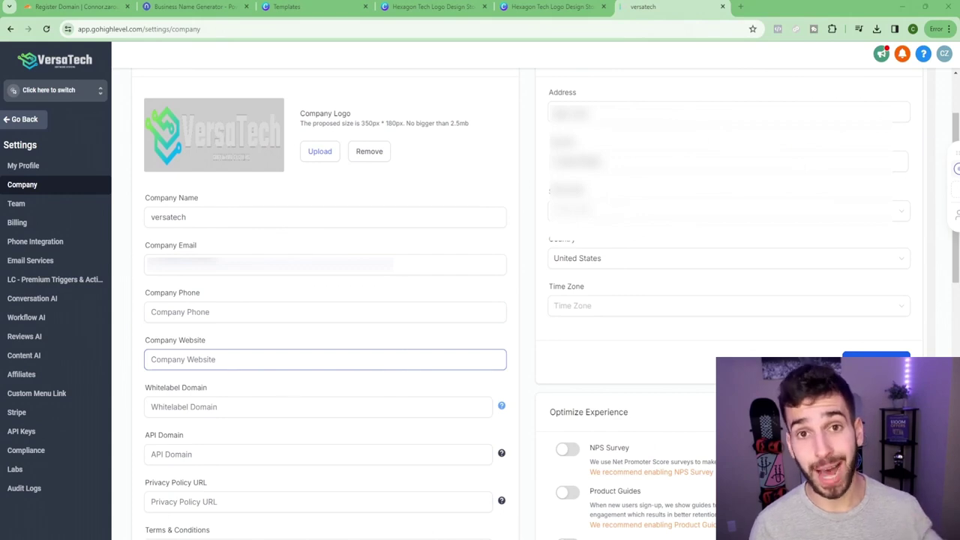
scroll(325, 358, "down", 1)
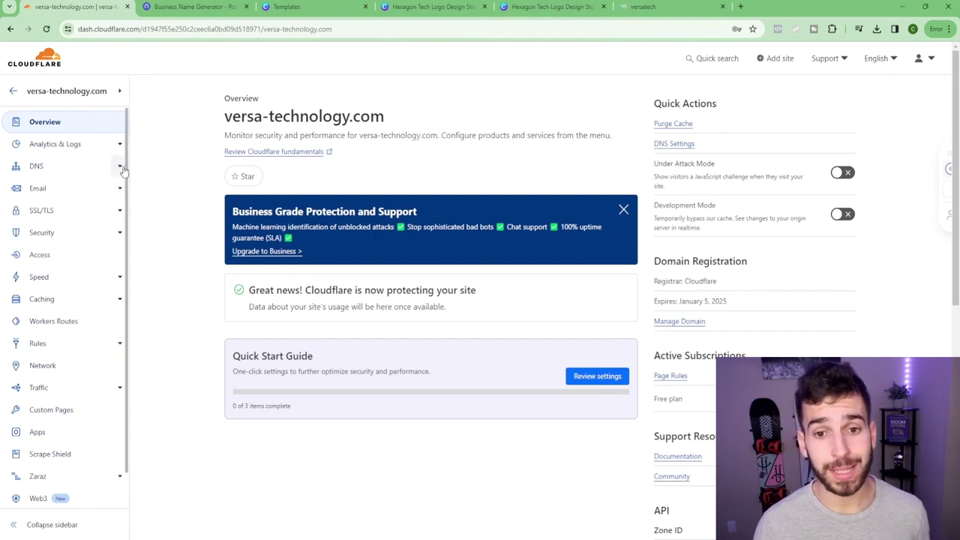
Open the DNS records of versa-technology.com and start a new CNAME record named app.
left_click(120, 166)
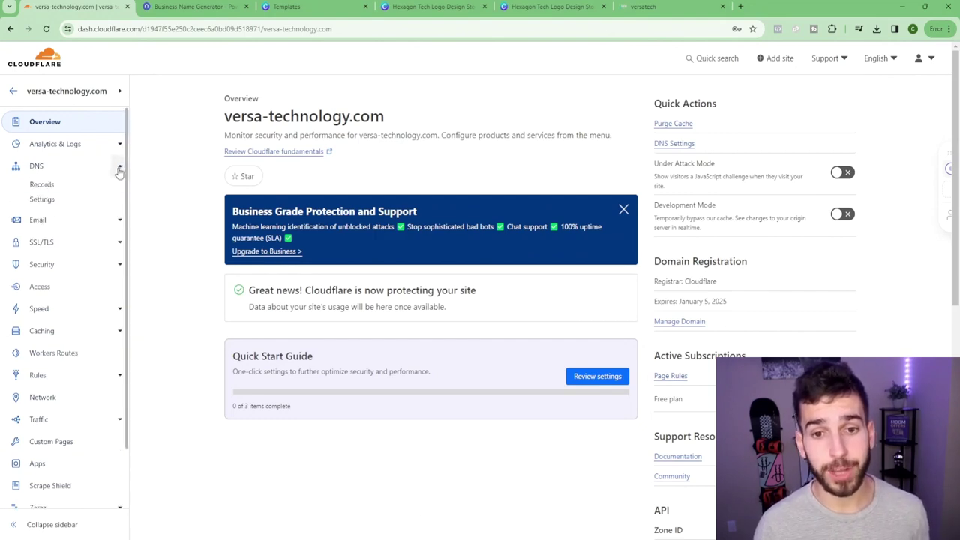
left_click(42, 186)
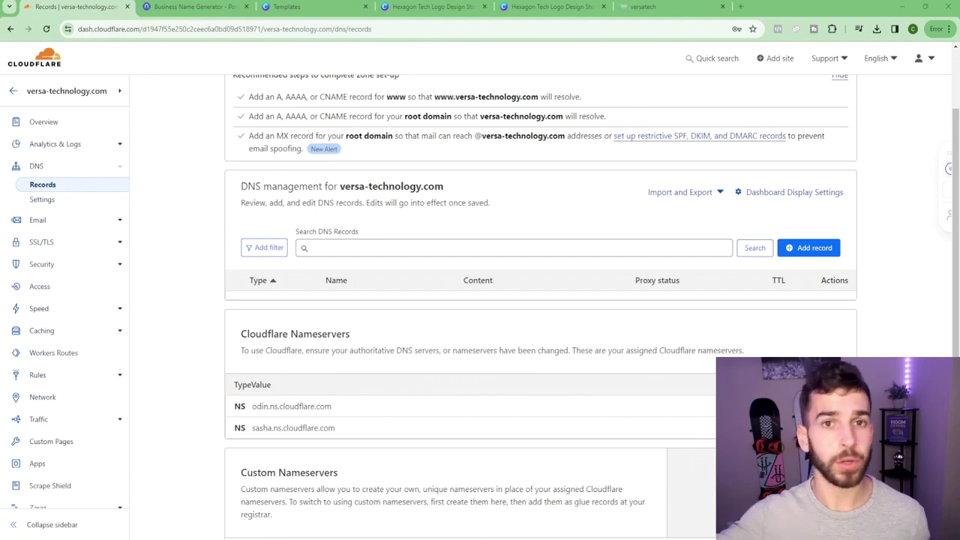
left_click(809, 247)
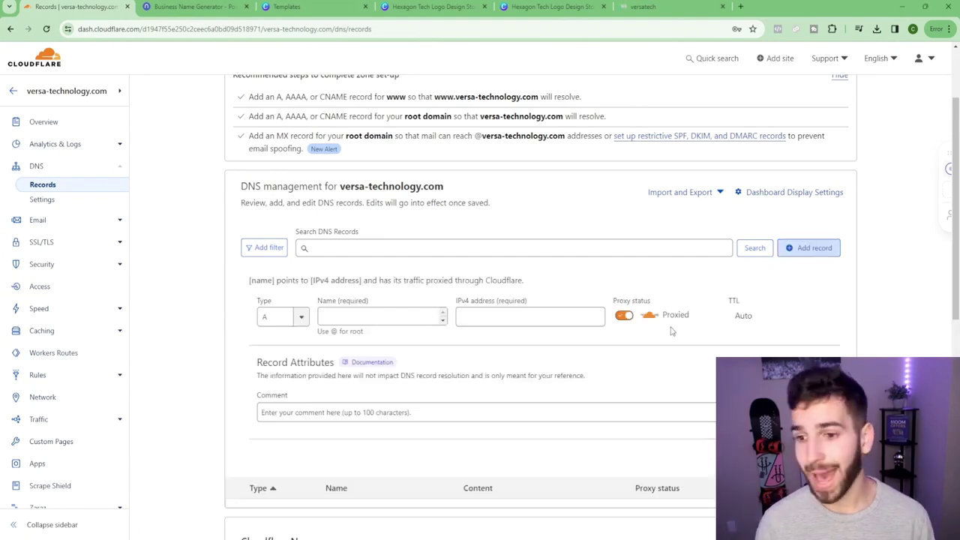
left_click(301, 320)
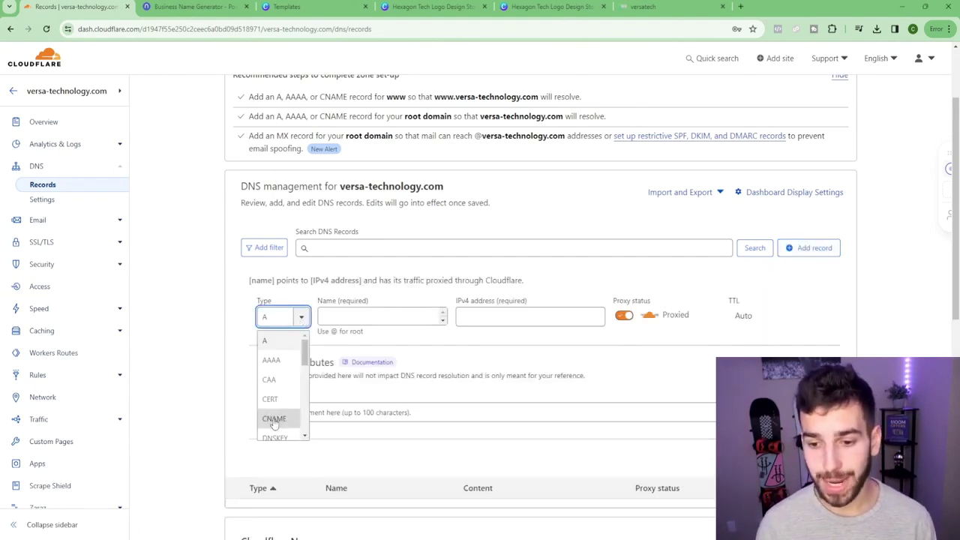
left_click(271, 418)
left_click(358, 315)
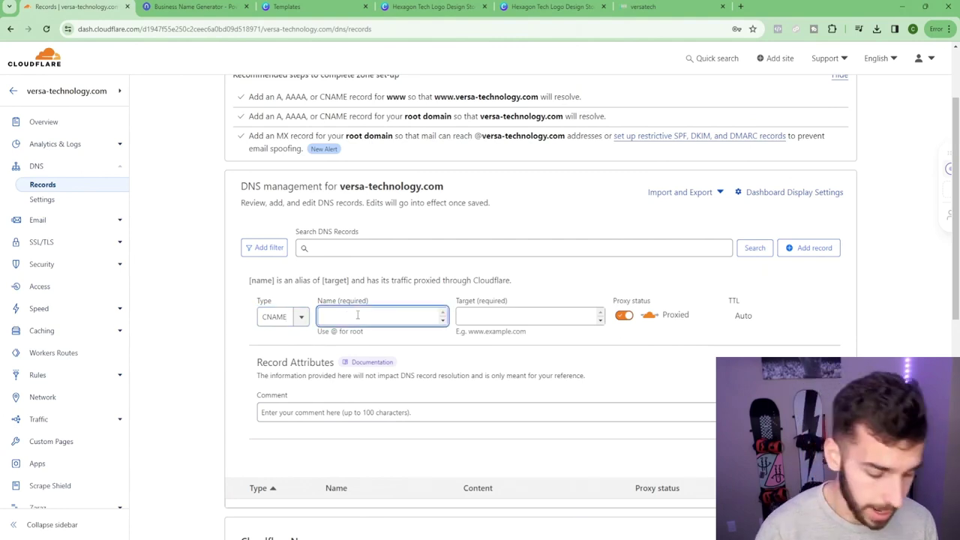
type("app")
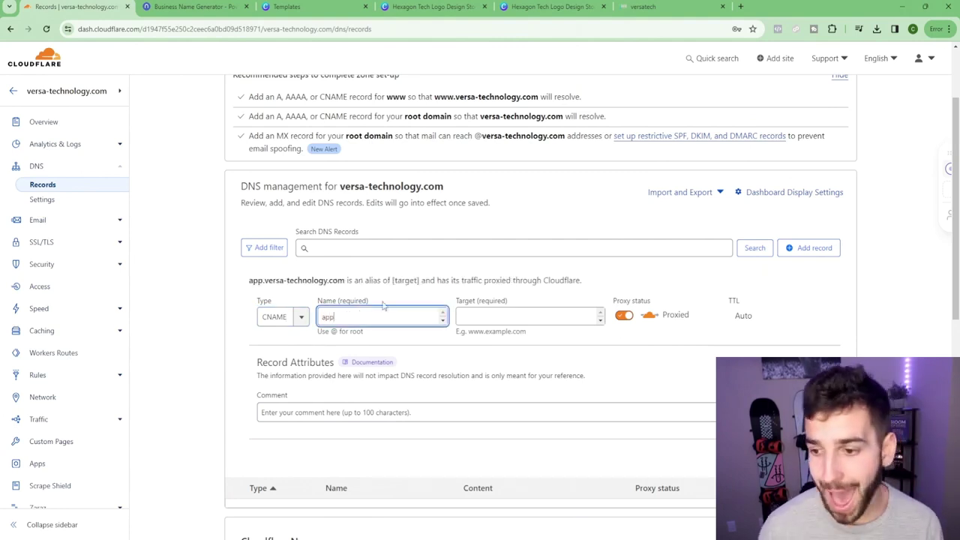
Save the app record as DNS only with target app.msgsndr.com, and check the app subdomain's login page.
left_click(499, 318)
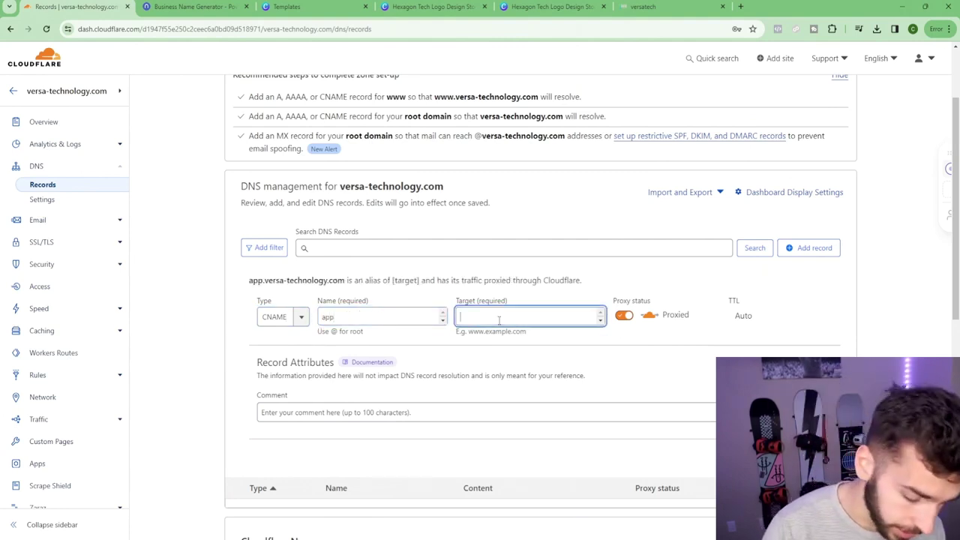
type("app.ms")
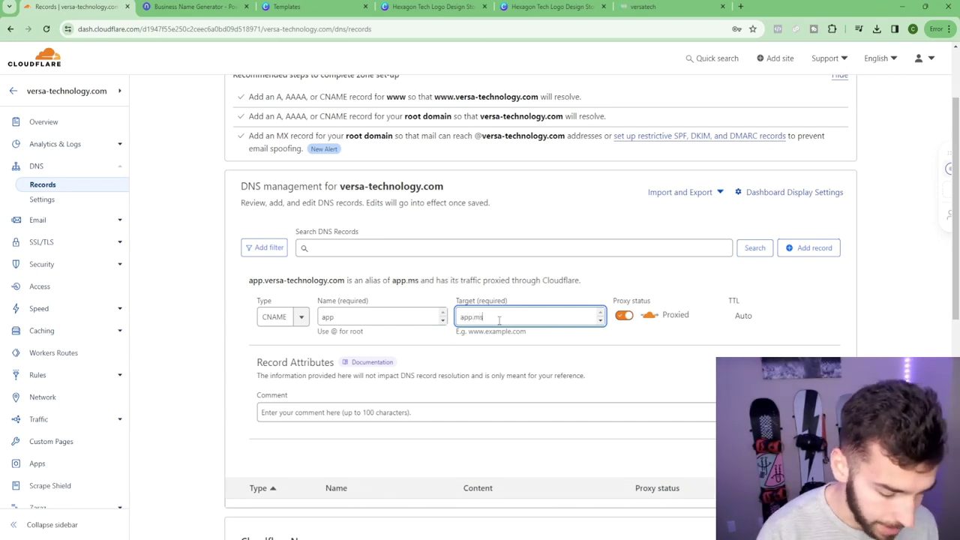
type("gsndr.com")
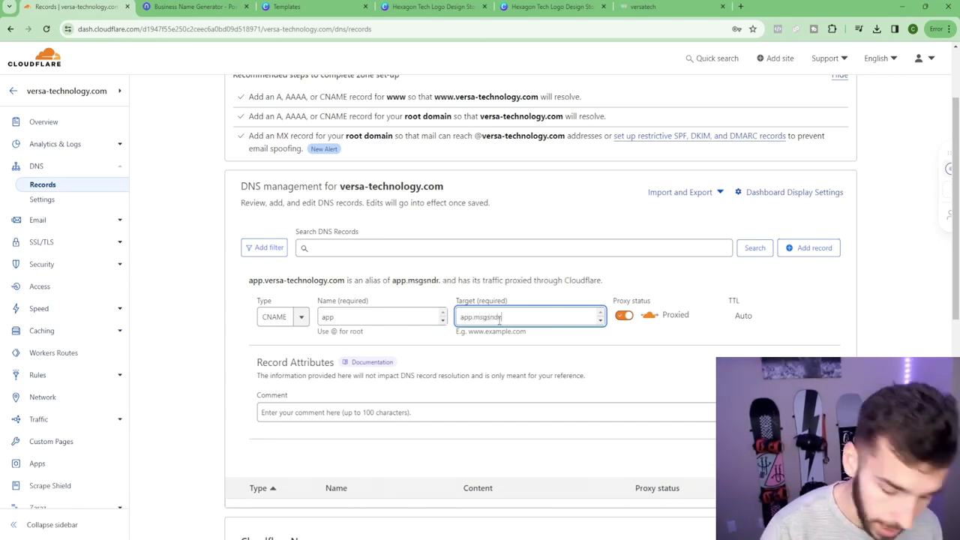
left_click(624, 315)
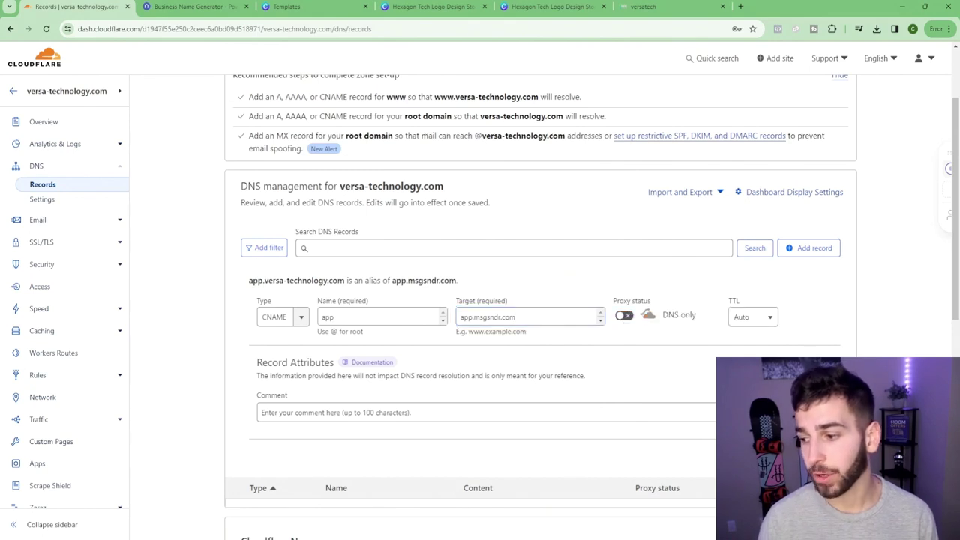
left_click(821, 458)
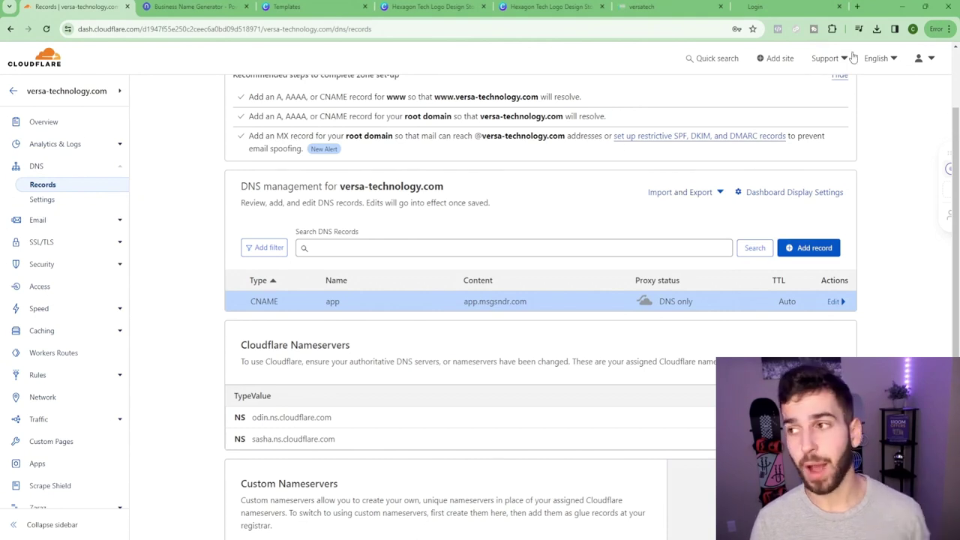
left_click(757, 7)
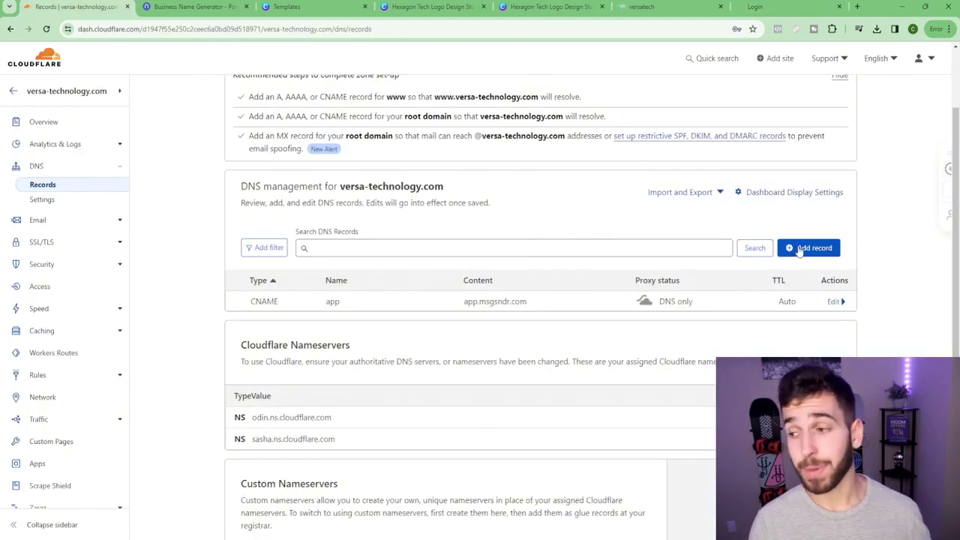
Add a second CNAME record named link with target link.msgsndr.com, set to DNS only, and save it.
left_click(796, 253)
left_click(301, 323)
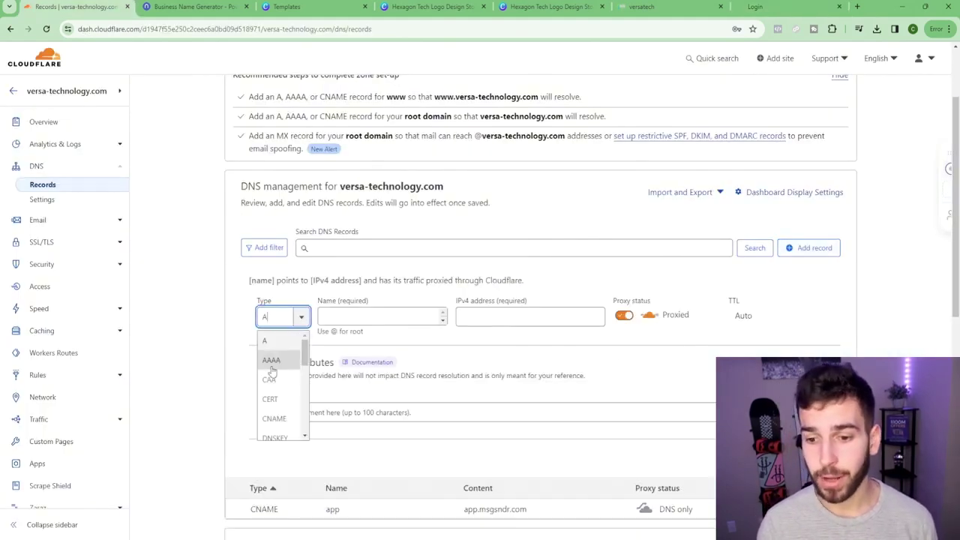
left_click(272, 418)
left_click(345, 319)
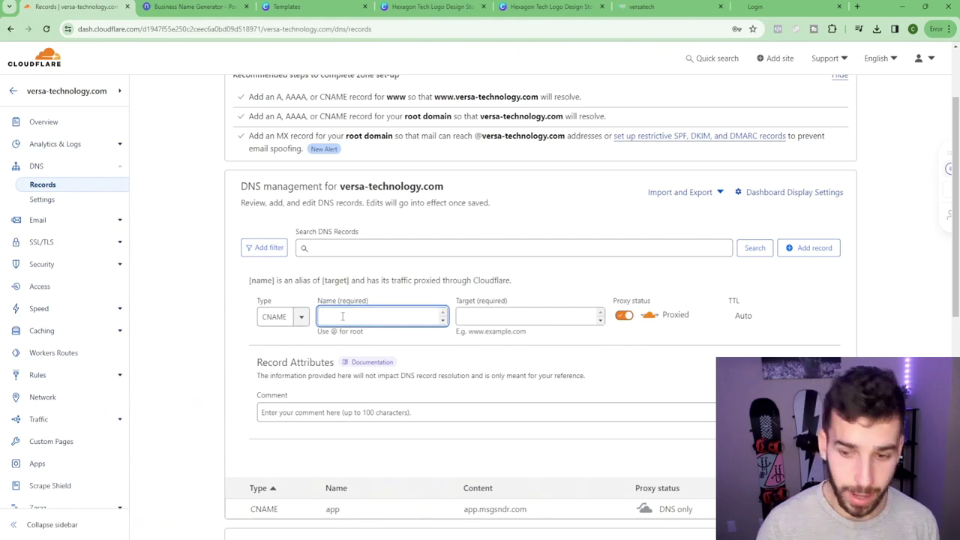
type("link")
left_click(502, 316)
type("lin")
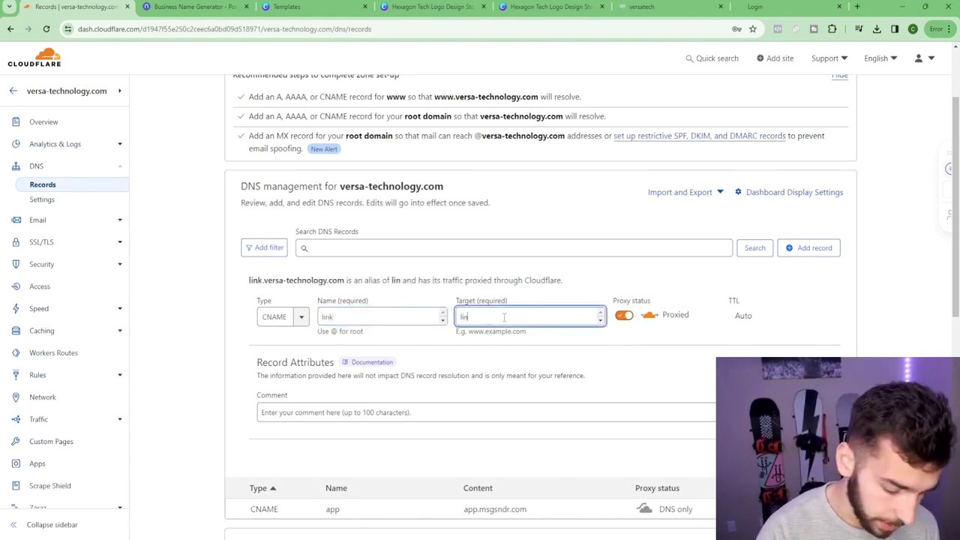
type("k.msgsndr.com")
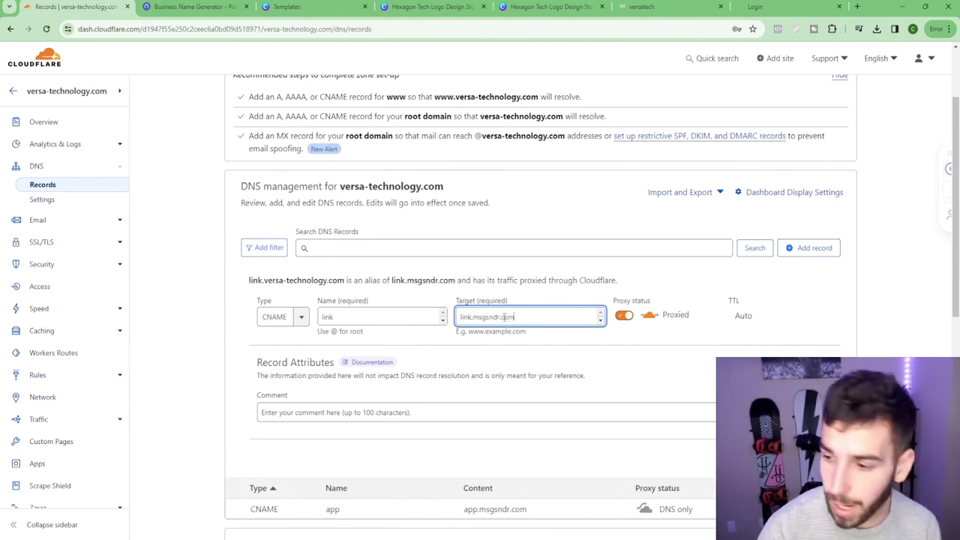
left_click(623, 315)
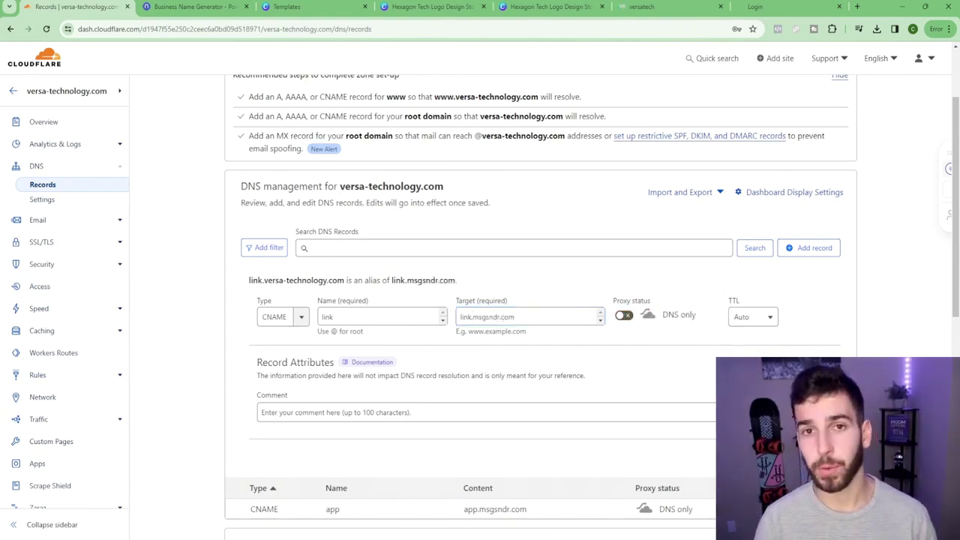
left_click(821, 459)
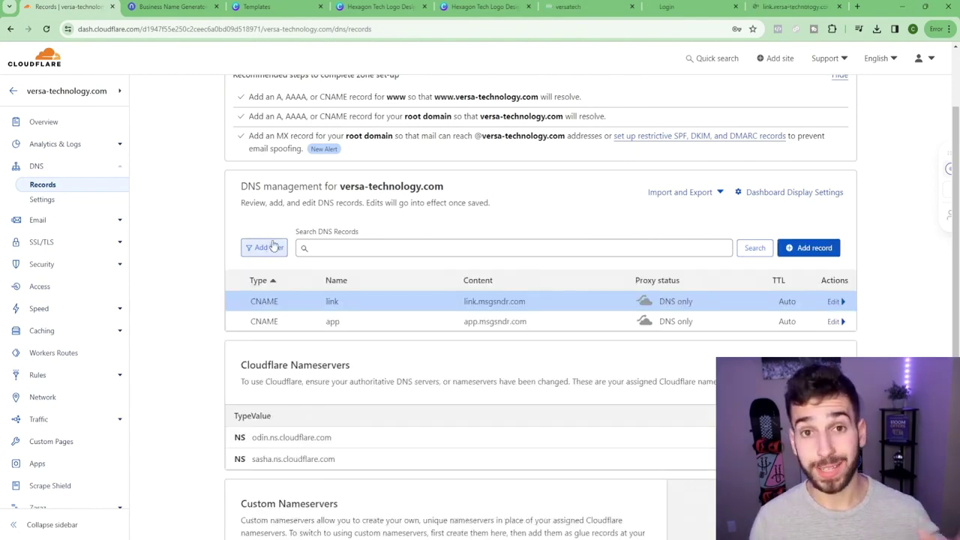
Check the page at link.versa-technology.com, and review the whitelabel and API domains in the HighLevel company settings.
left_click(806, 6)
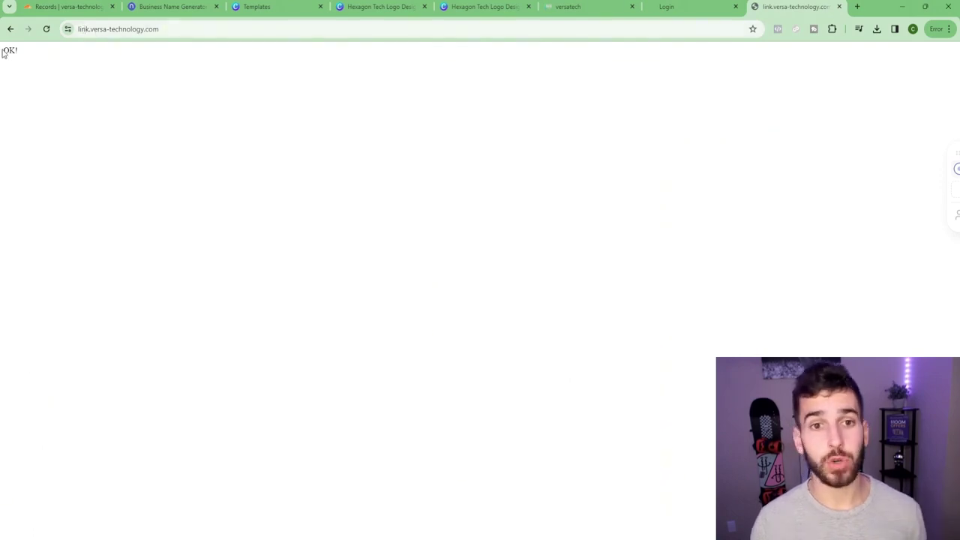
left_click_drag(5, 50, 20, 52)
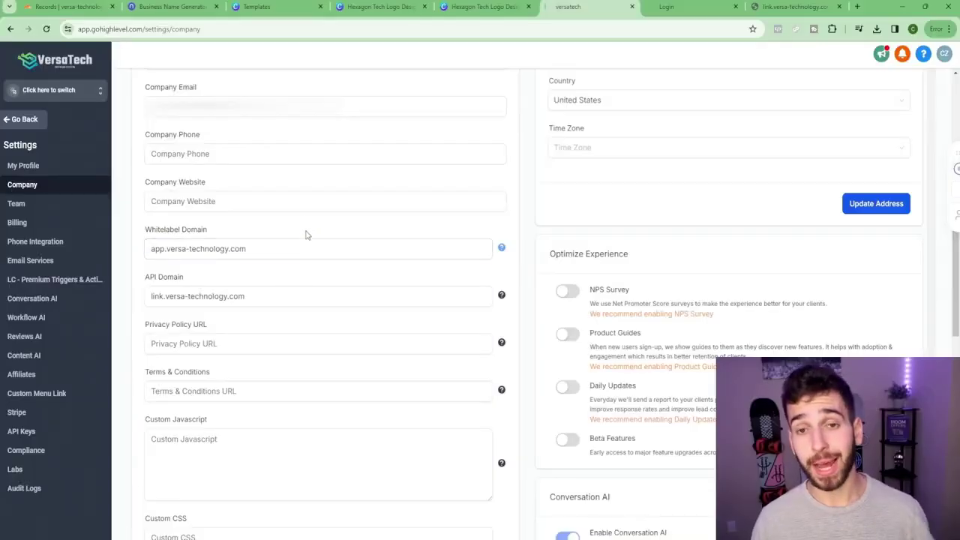
left_click(190, 256)
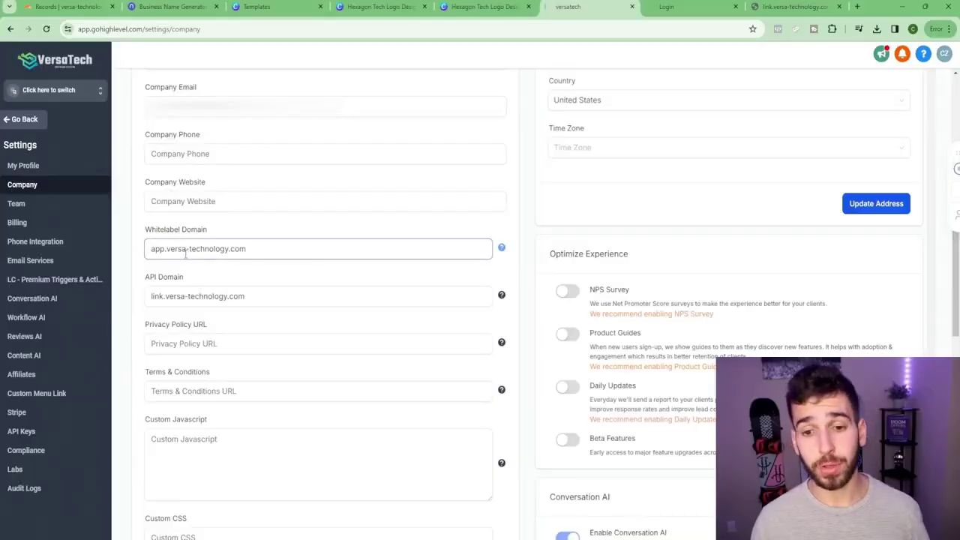
left_click_drag(156, 249, 225, 297)
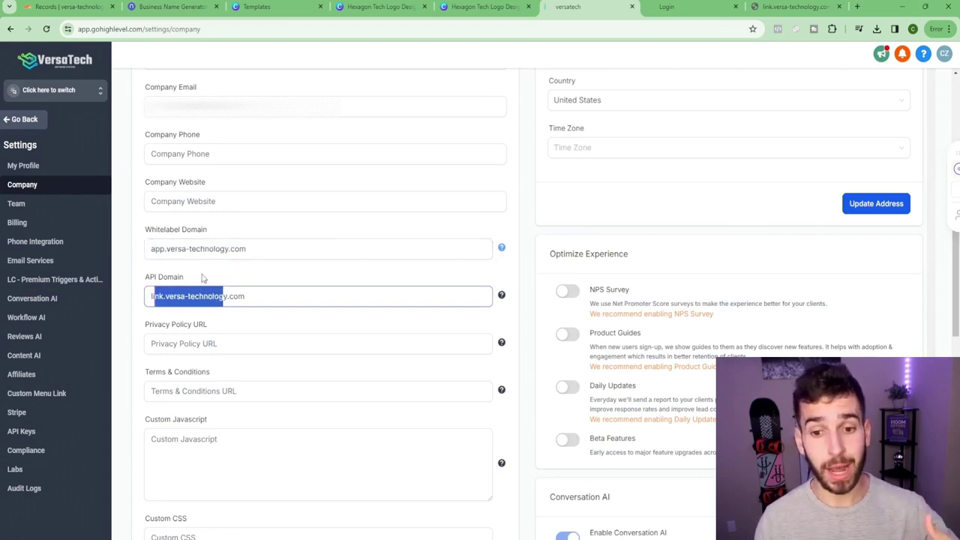
scroll(262, 308, "down", 1)
scroll(263, 307, "down", 8)
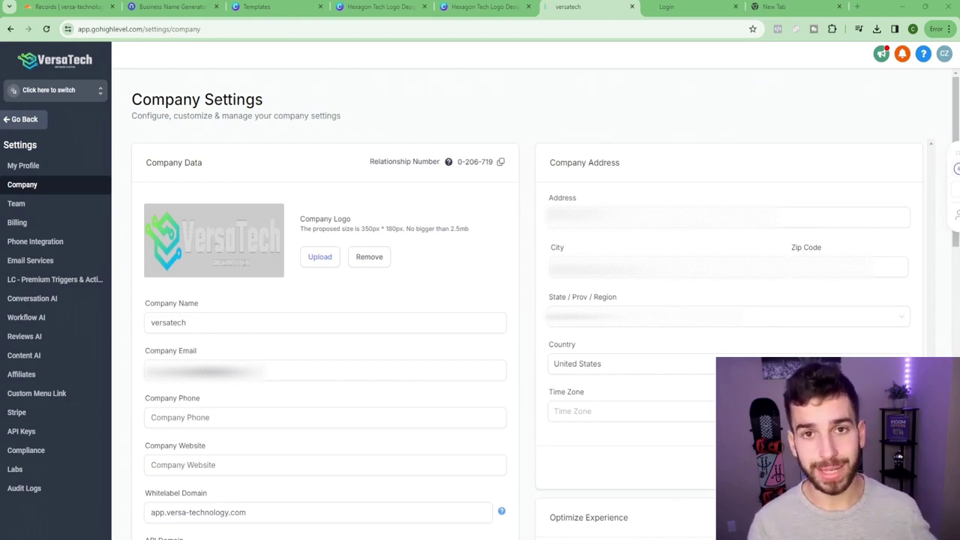
Open the HighLevel snapshot import link in the new browser tab and import the snapshot into the agency account.
left_click(774, 6)
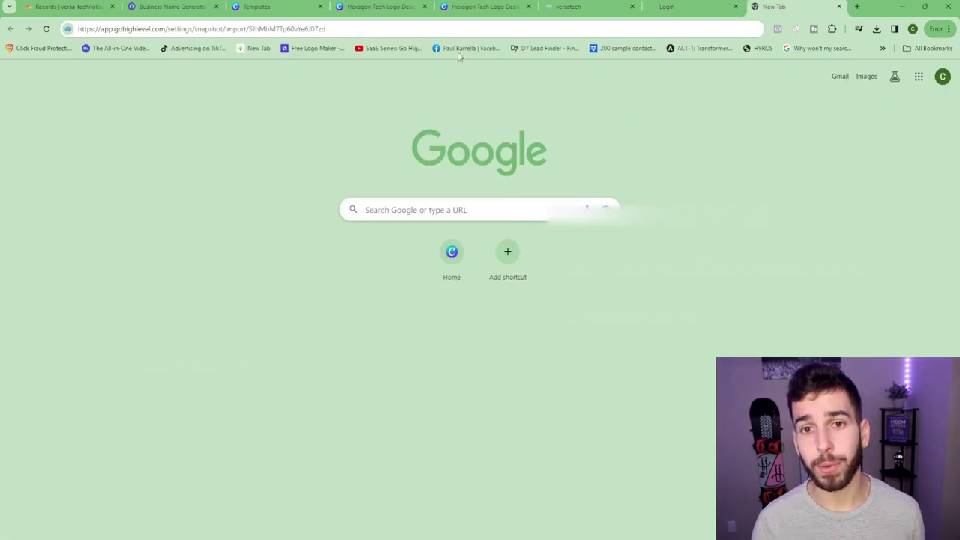
left_click(248, 29)
triple_click(246, 30)
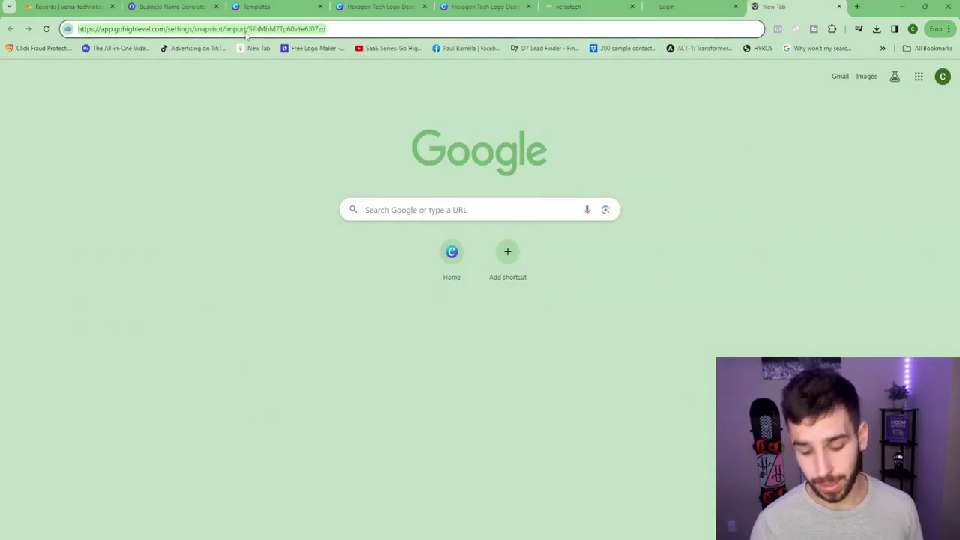
key("Return")
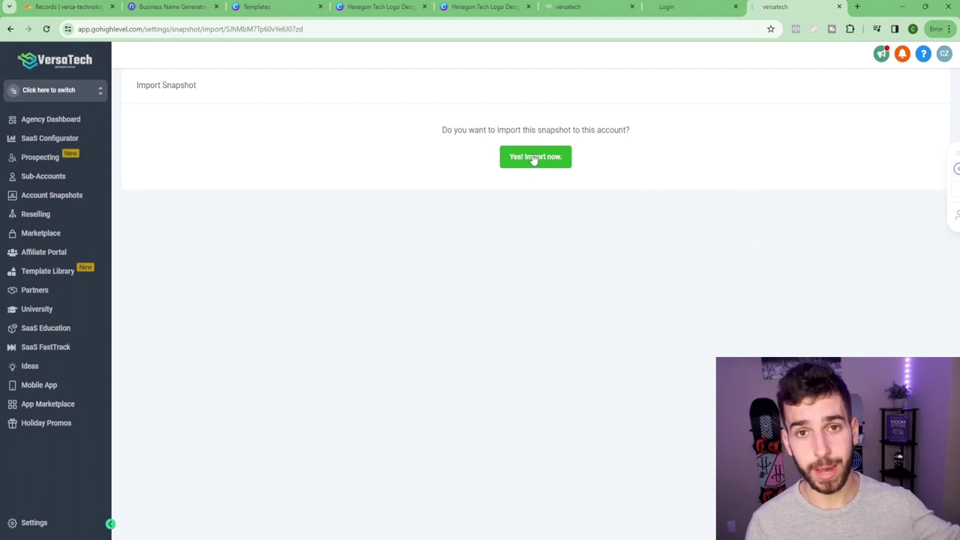
left_click(528, 160)
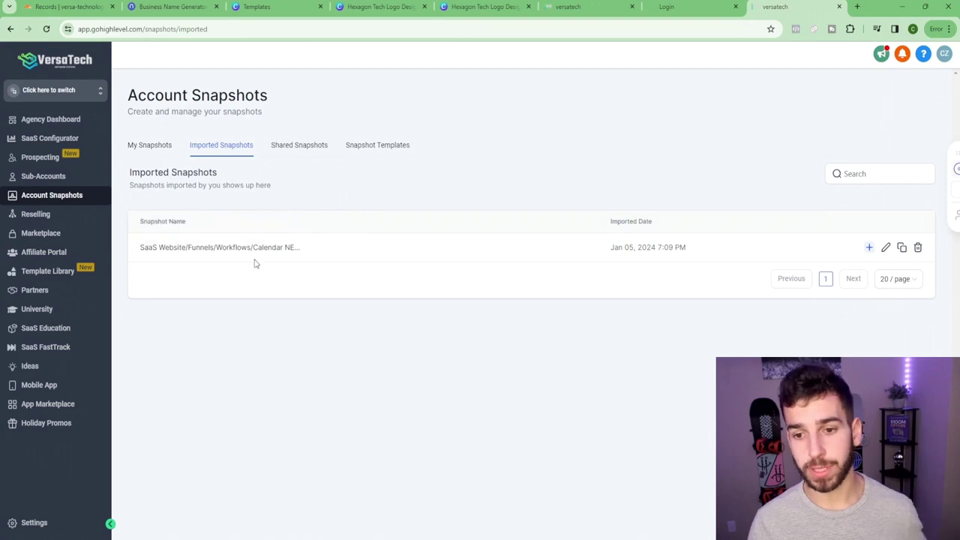
left_click_drag(142, 243, 296, 252)
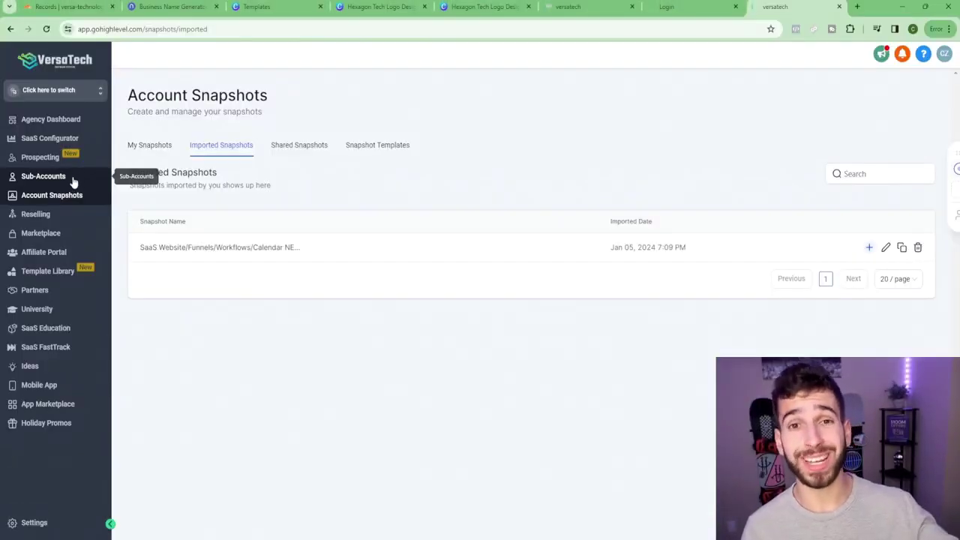
Open the versatech sub-account's details and start loading a snapshot into it.
left_click(56, 184)
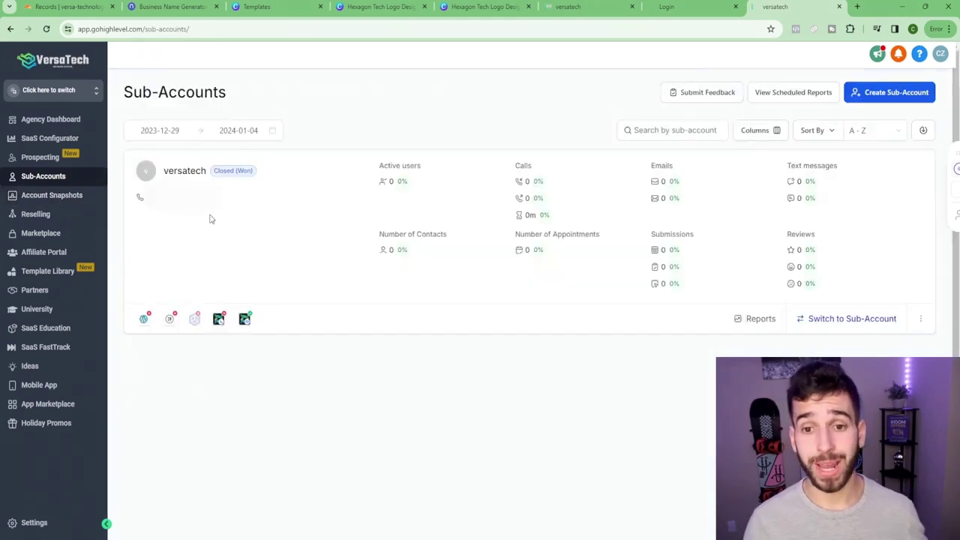
left_click(180, 171)
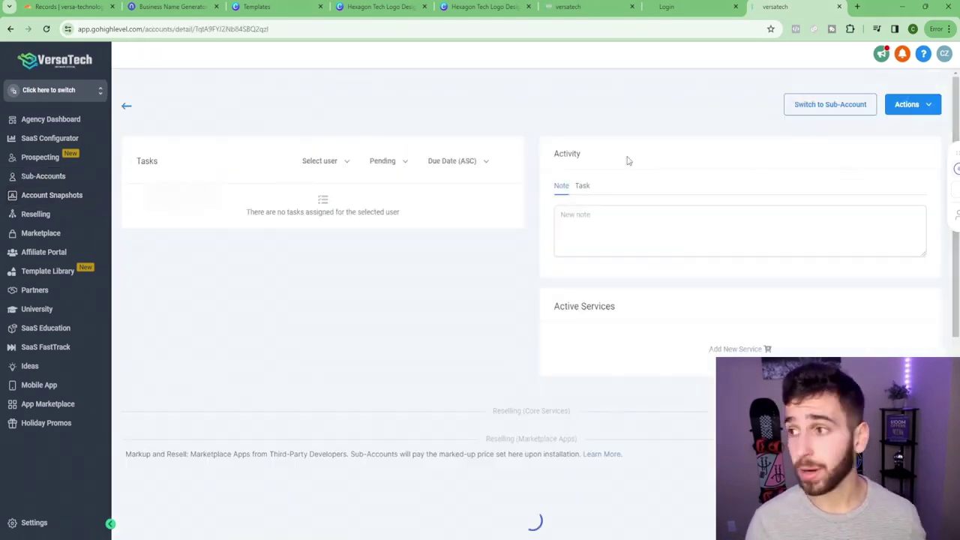
left_click(928, 106)
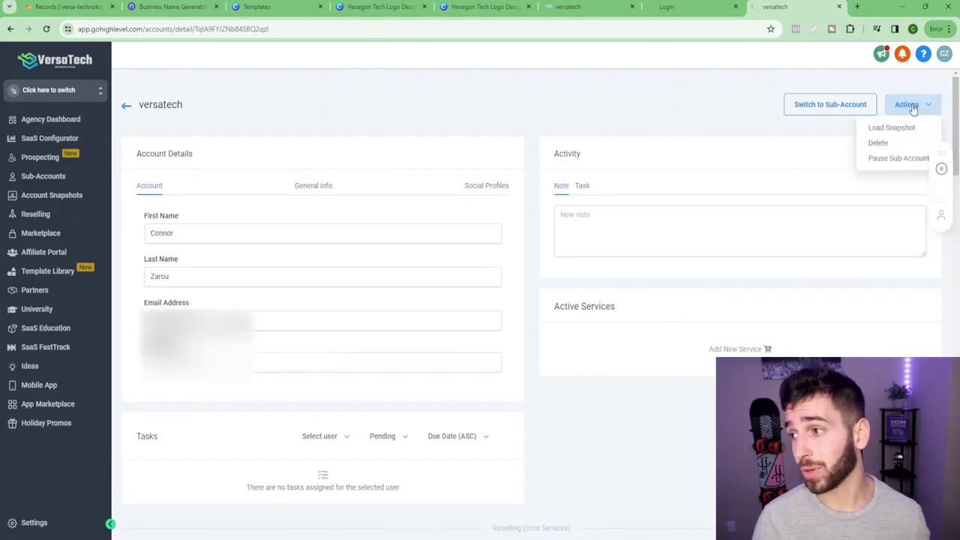
left_click(890, 129)
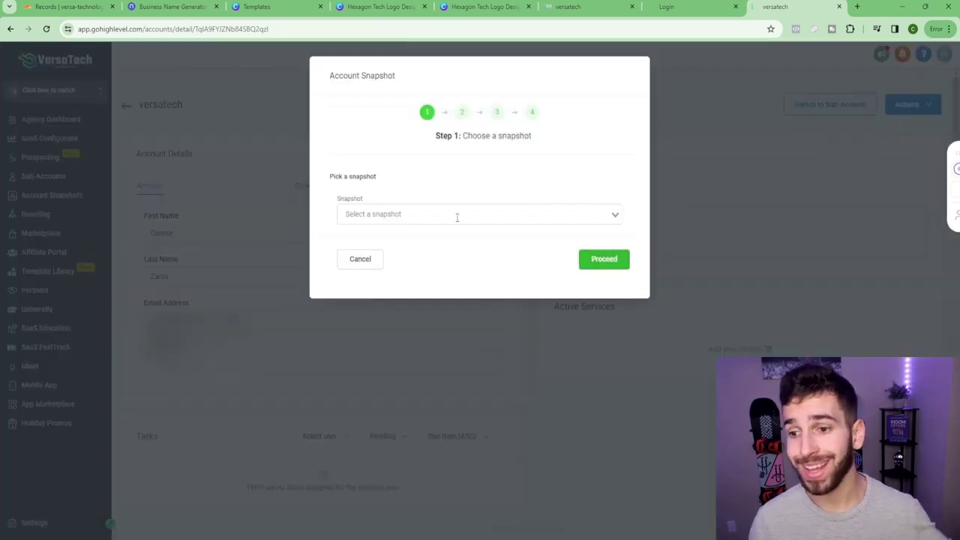
Load the imported SaaS Website/Funnels/Workflows/Calendar NEW snapshot with all assets selected, skipping the conflicting Versatech assets.
left_click(456, 217)
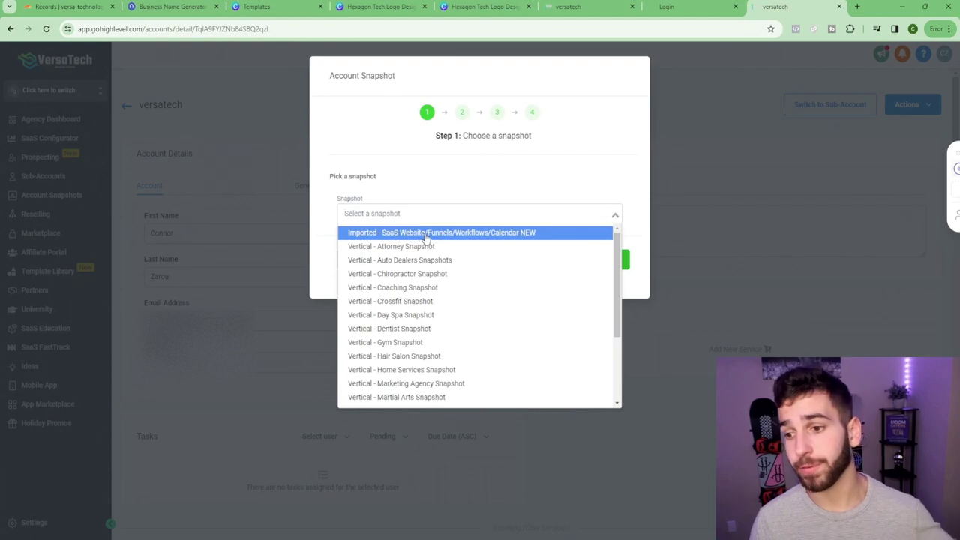
left_click(463, 234)
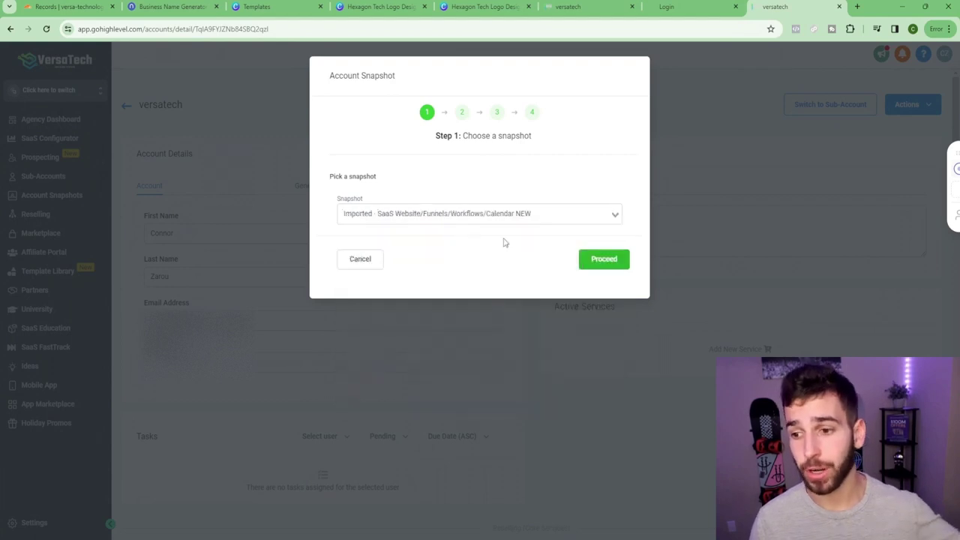
left_click(587, 263)
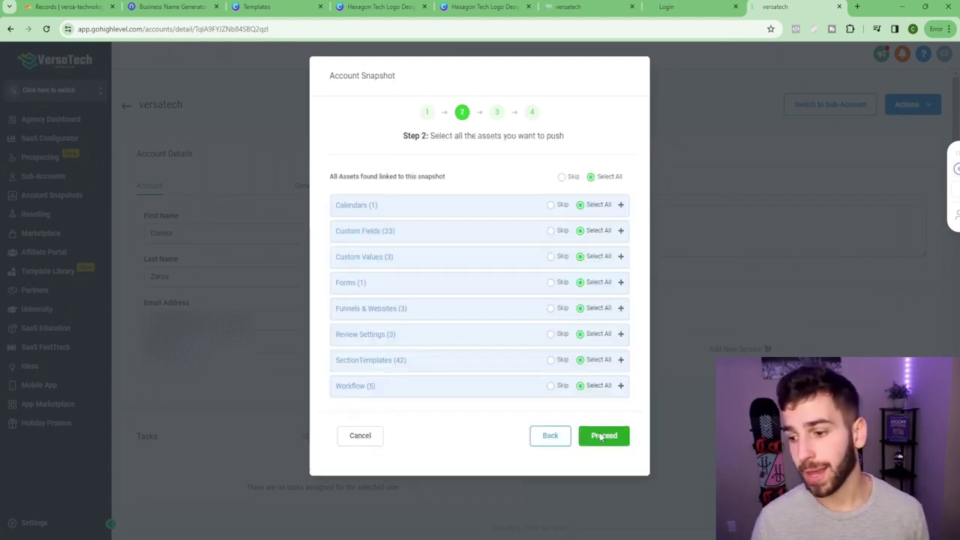
left_click(601, 436)
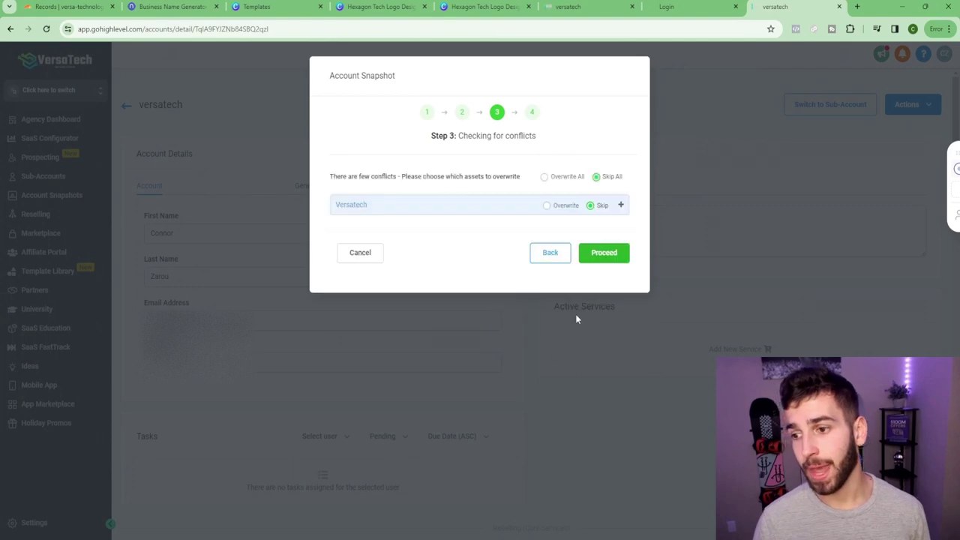
left_click(609, 258)
left_click(497, 342)
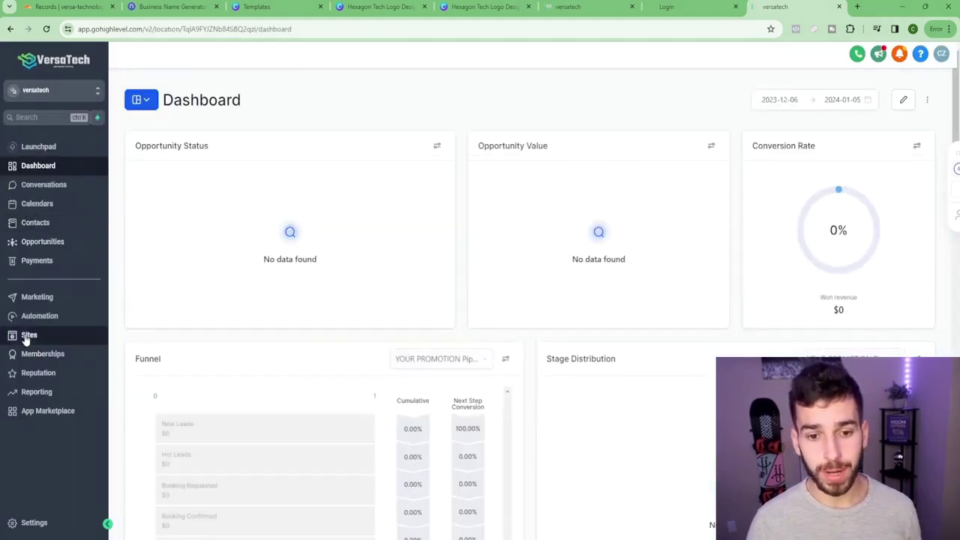
Review the funnels, websites and automation workflows in the versatech sub-account.
left_click(28, 338)
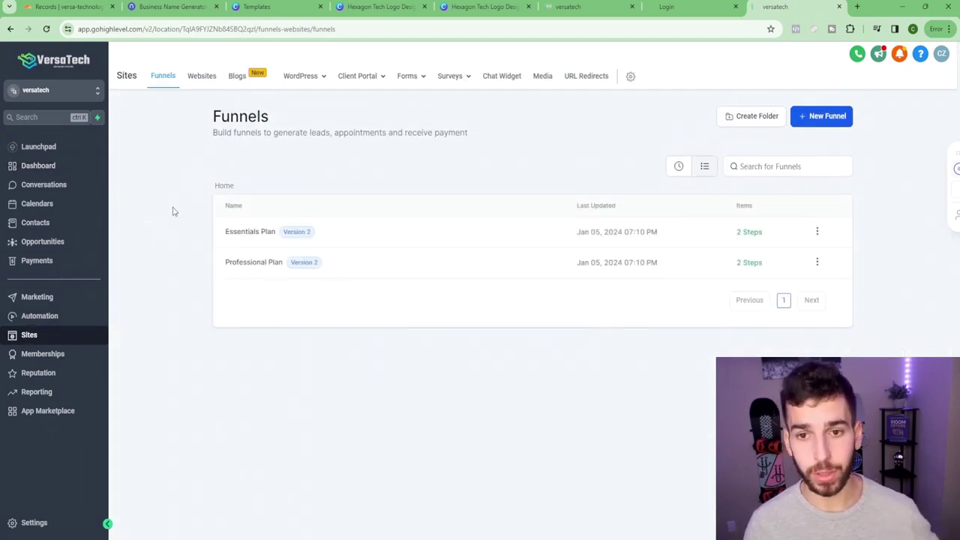
left_click(203, 77)
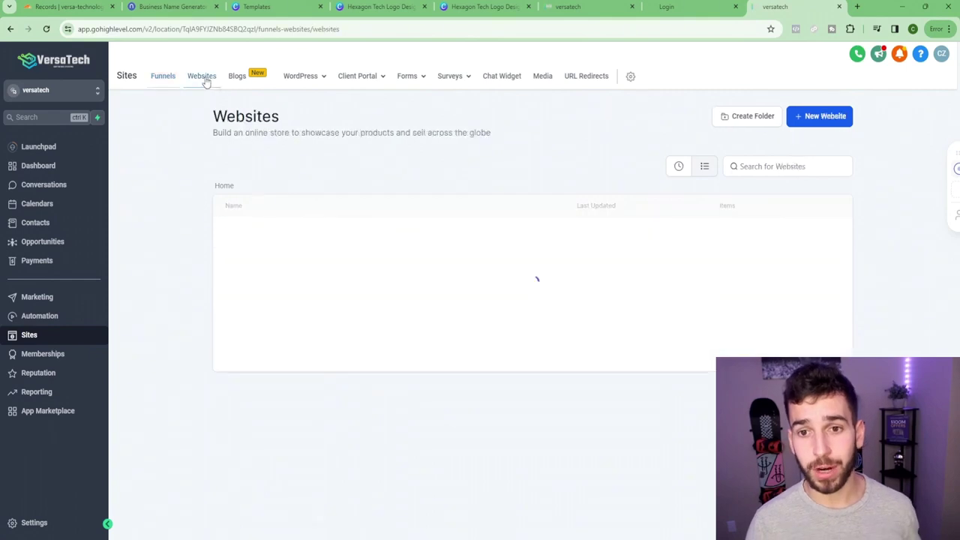
left_click(21, 318)
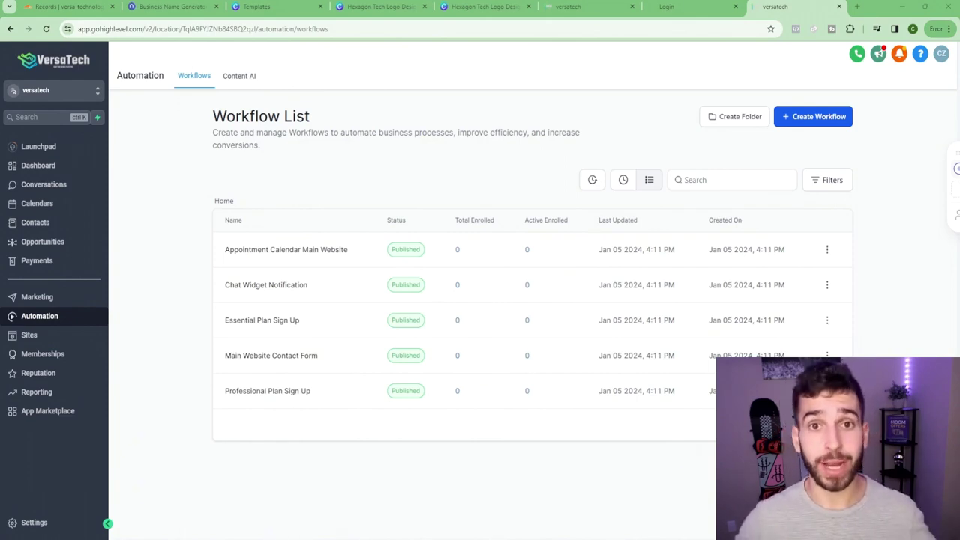
Open the SaaS Website's Home Page in the page editor and look over its sections.
left_click(37, 339)
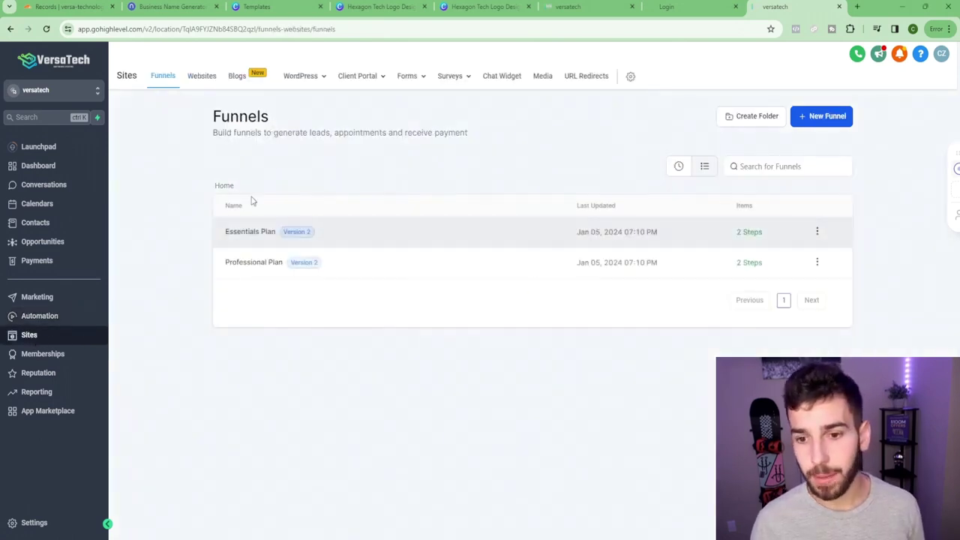
left_click(200, 77)
left_click(244, 234)
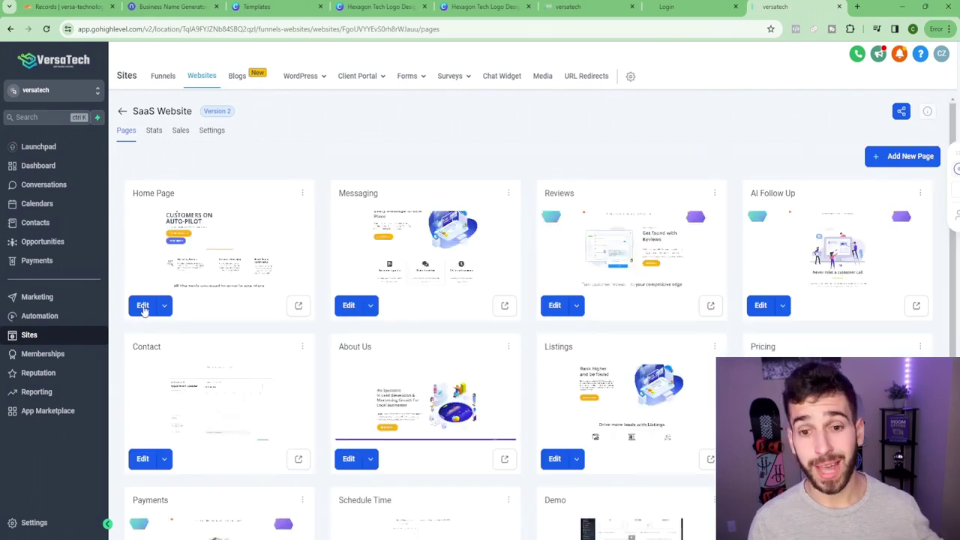
left_click(142, 305)
scroll(627, 289, "down", 3)
scroll(626, 289, "down", 5)
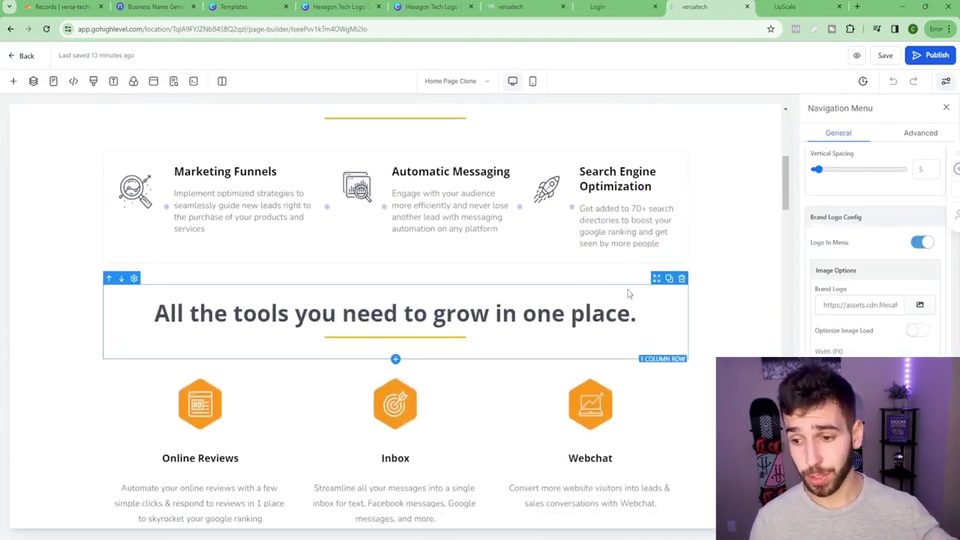
Replace the brand logo in the home page's navigation menu with the VersaTech logo from the media library.
scroll(627, 291, "up", 8)
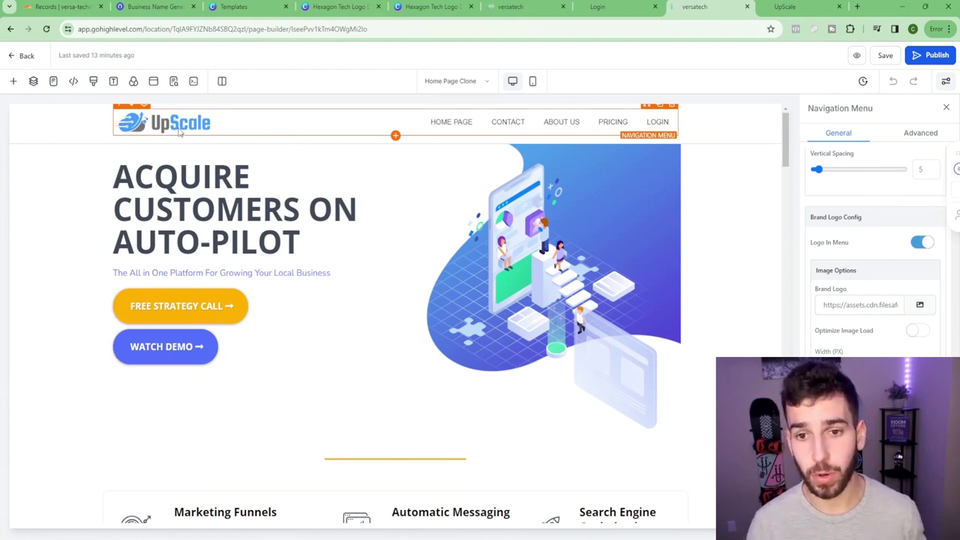
scroll(868, 303, "down", 3)
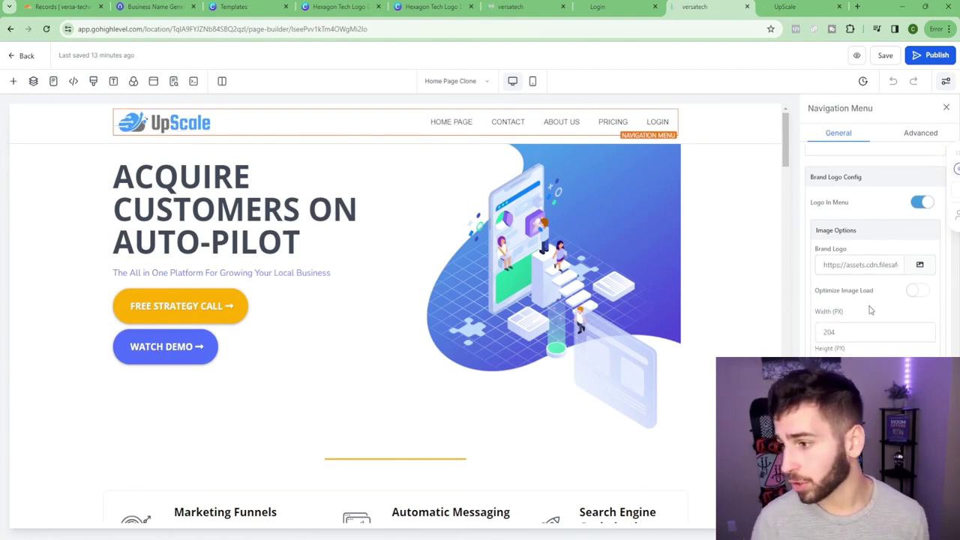
scroll(868, 295, "up", 2)
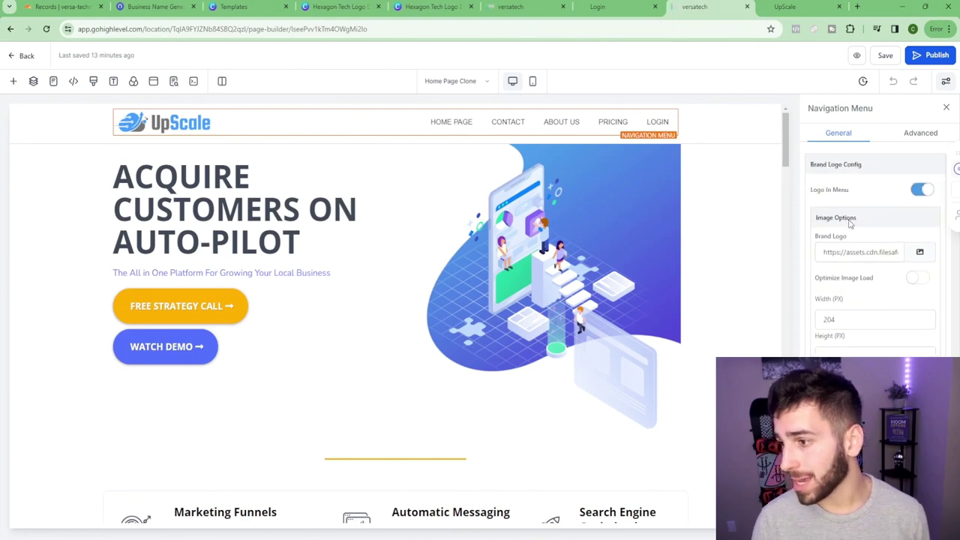
left_click(920, 253)
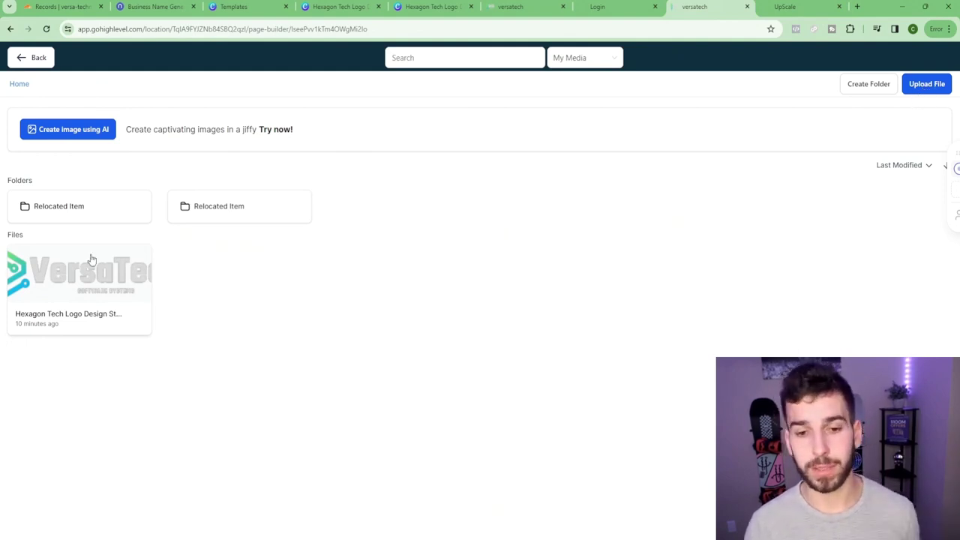
left_click(85, 277)
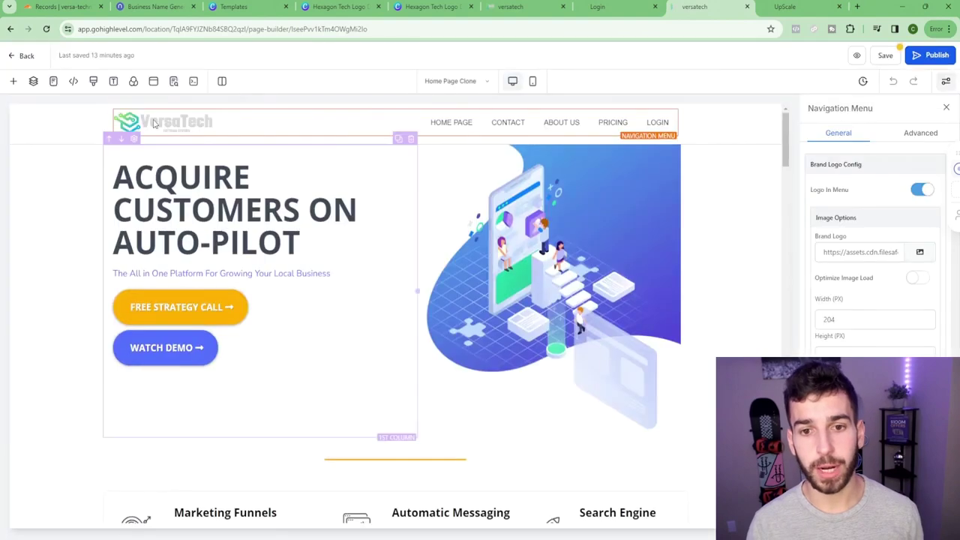
Select the title text in the home page's SEO meta data for editing.
scroll(875, 248, "down", 1)
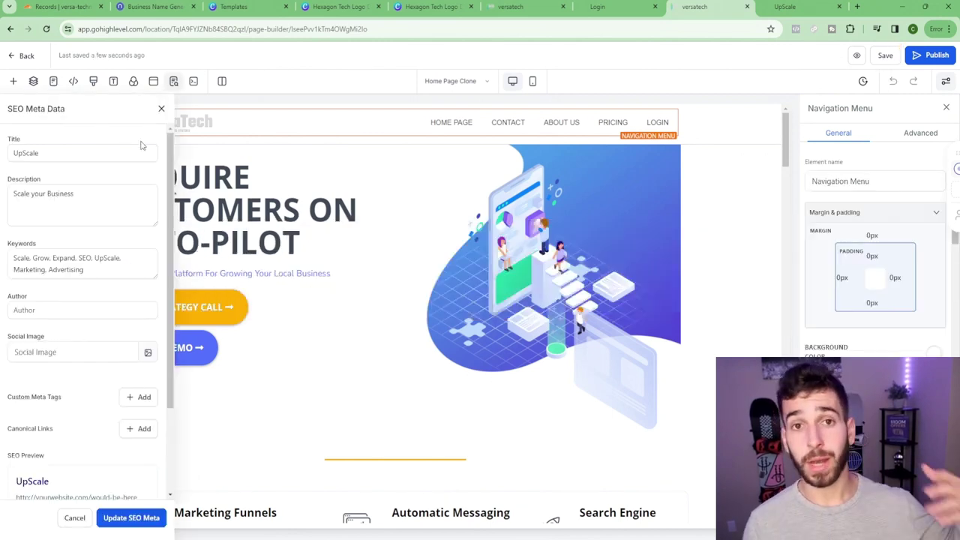
left_click(73, 153)
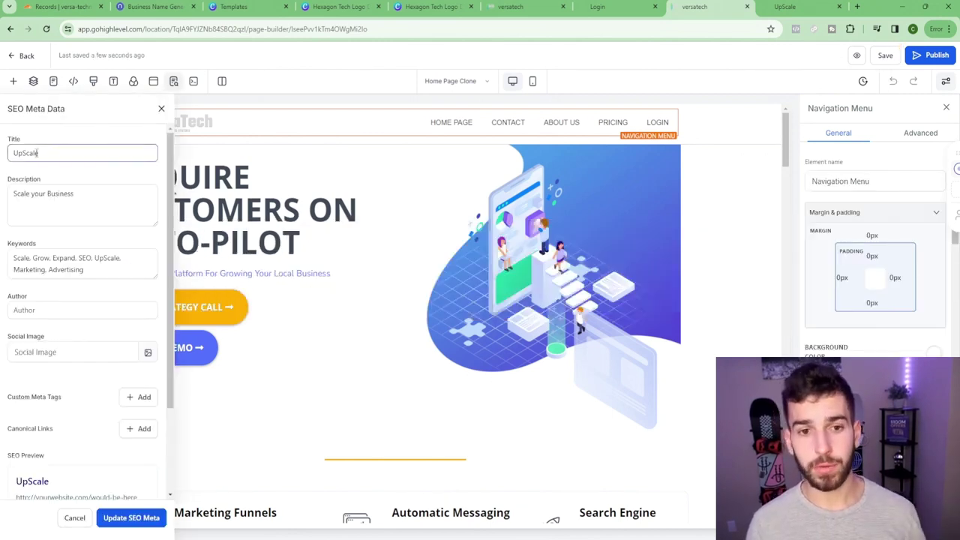
left_click_drag(45, 153, 3, 155)
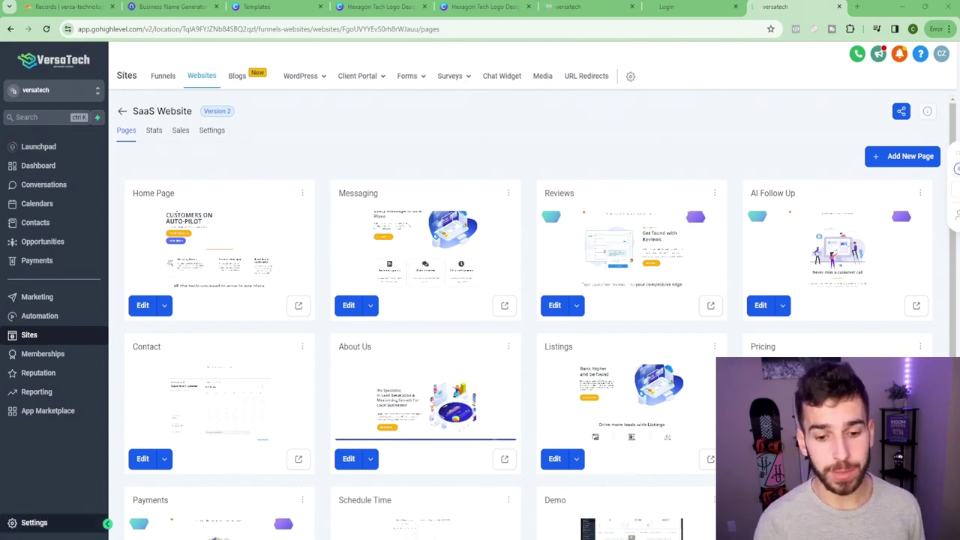
left_click(34, 523)
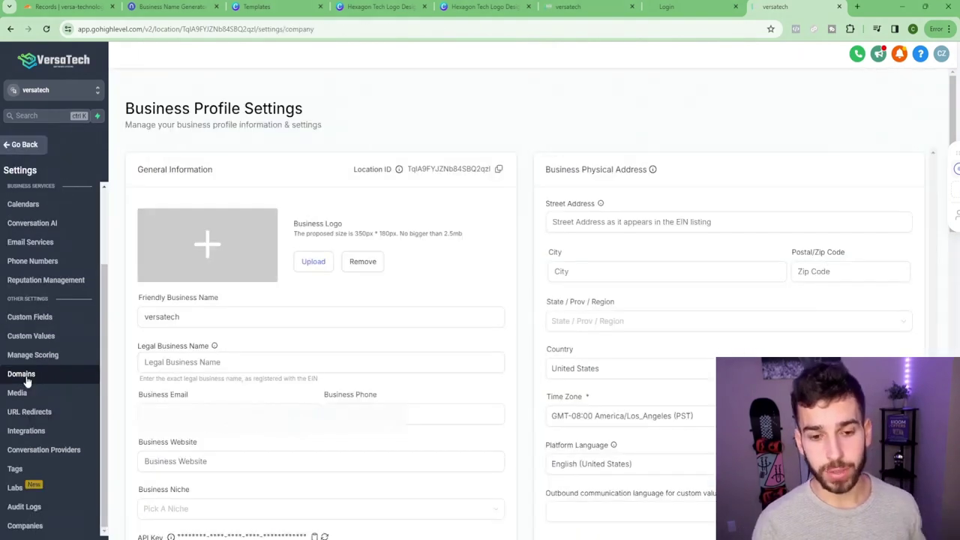
left_click(24, 374)
left_click(532, 268)
left_click(381, 302)
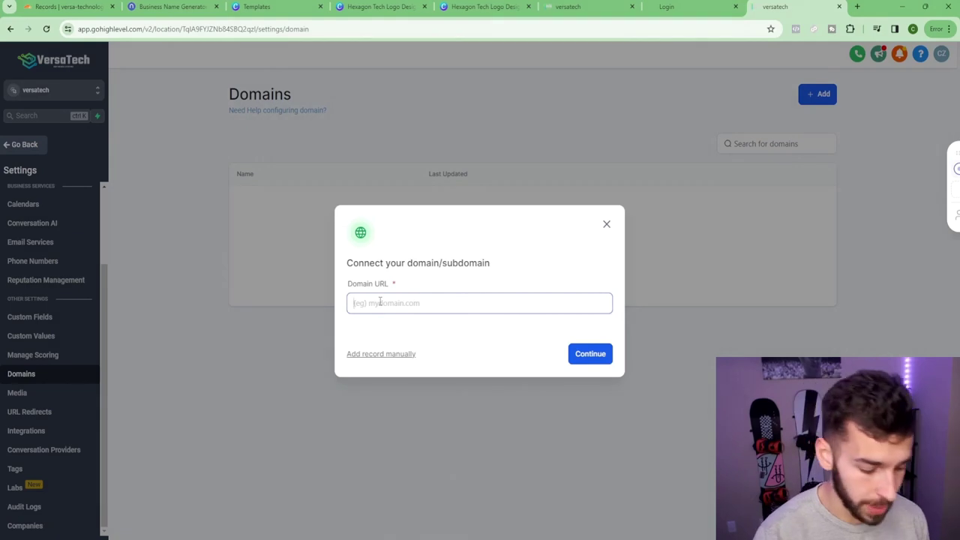
type("versa-technology")
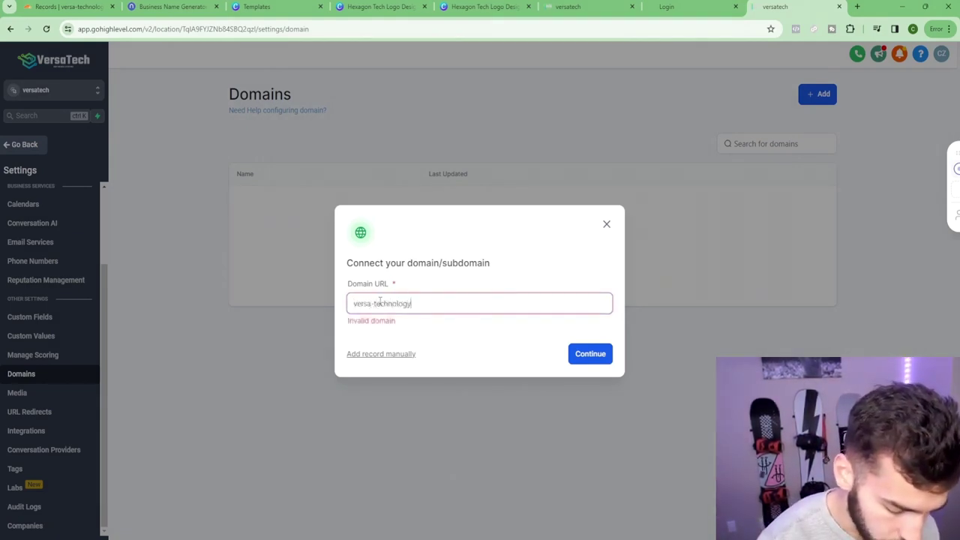
type(".com")
left_click(357, 329)
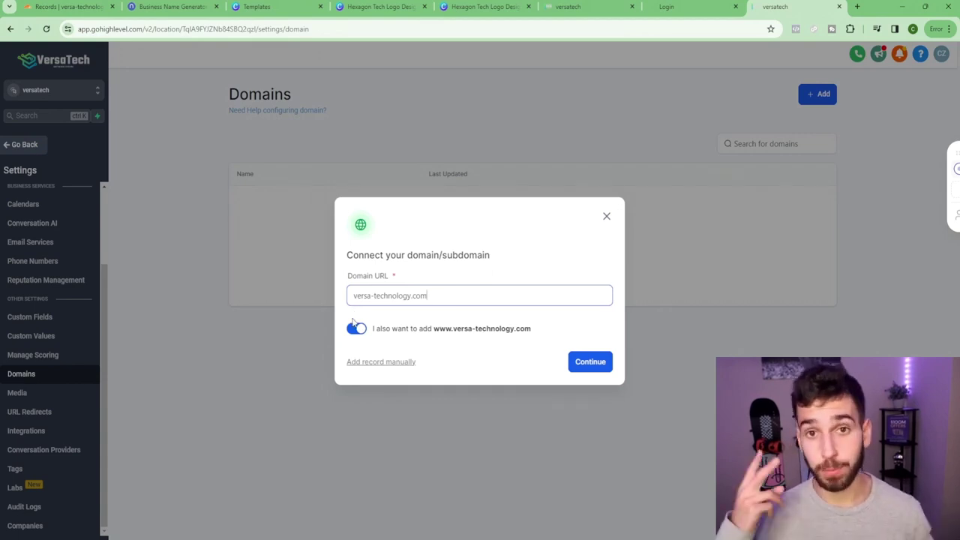
Authorize LeadConnector to add the A and www CNAME records for versa-technology.com in Cloudflare.
left_click(589, 363)
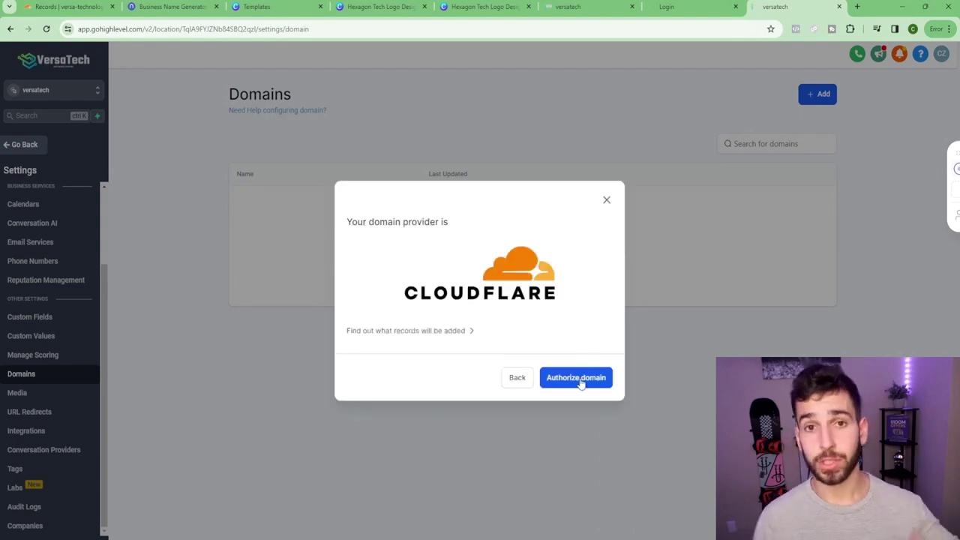
left_click(577, 380)
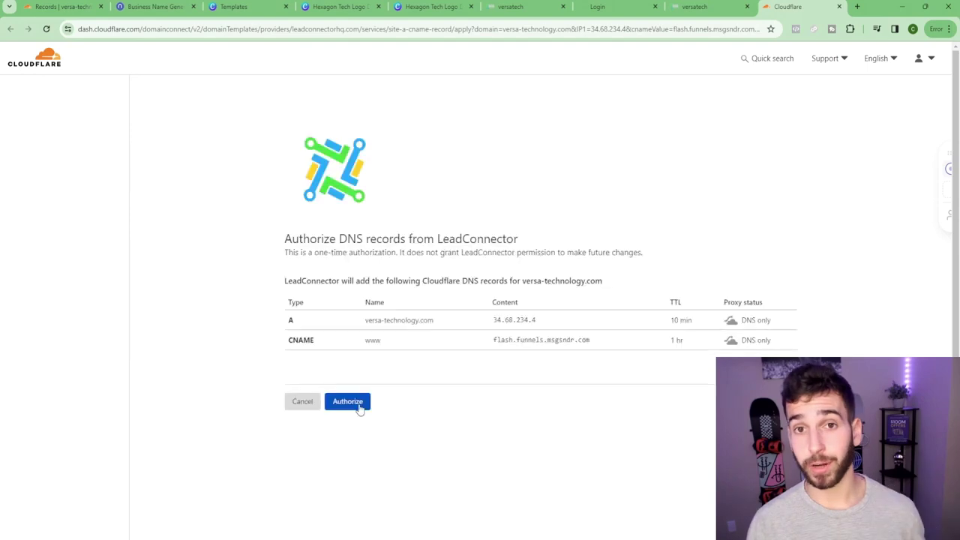
left_click(354, 402)
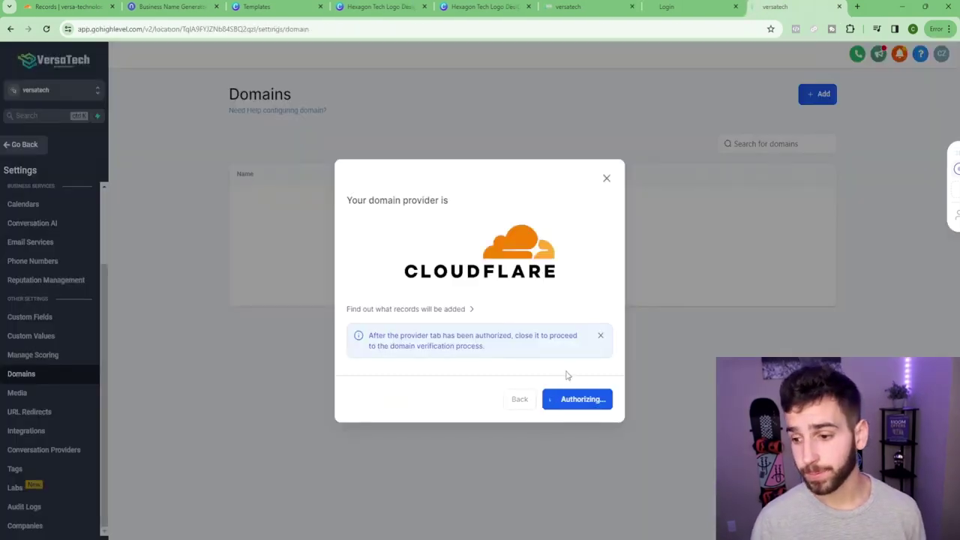
Link versa-technology.com to the SaaS Website with Home Page as the default funnel step.
left_click(584, 293)
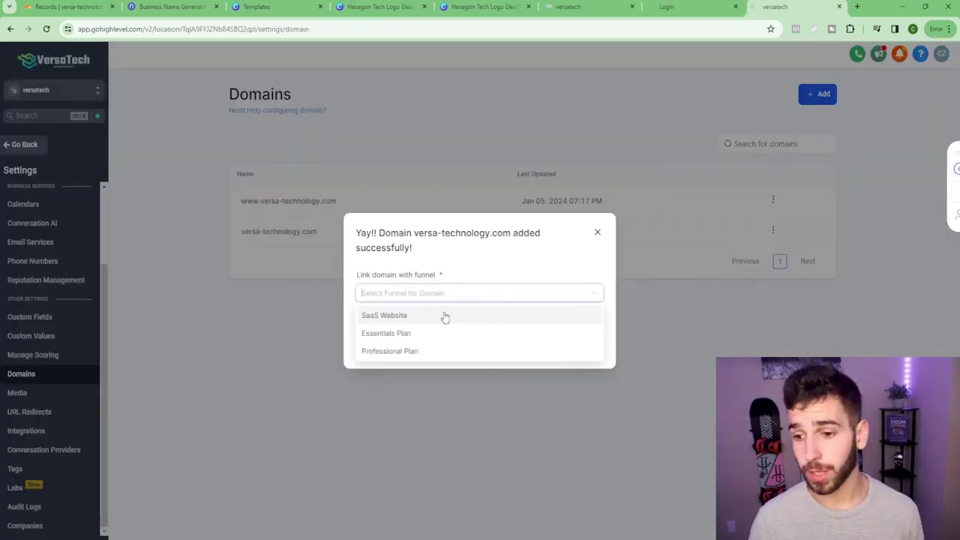
left_click(450, 315)
left_click(438, 319)
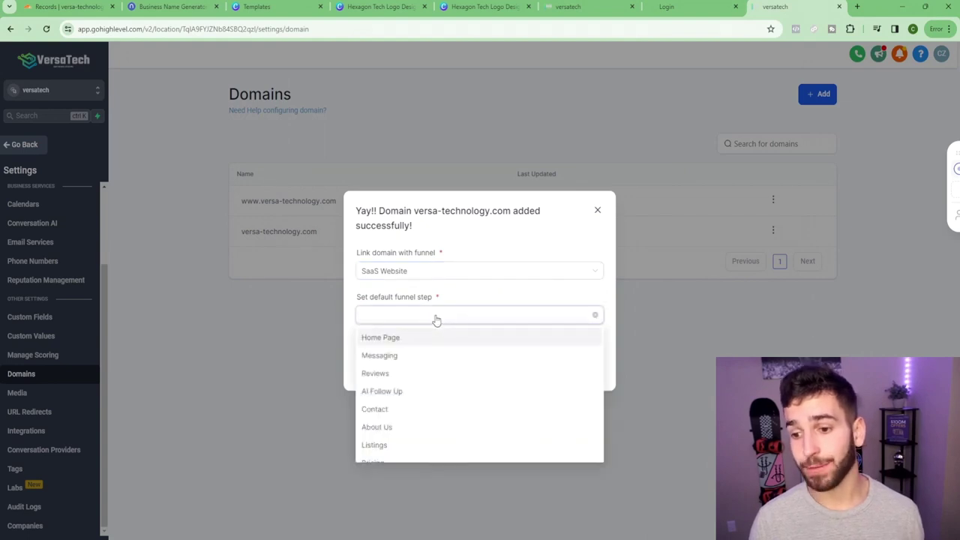
left_click(369, 339)
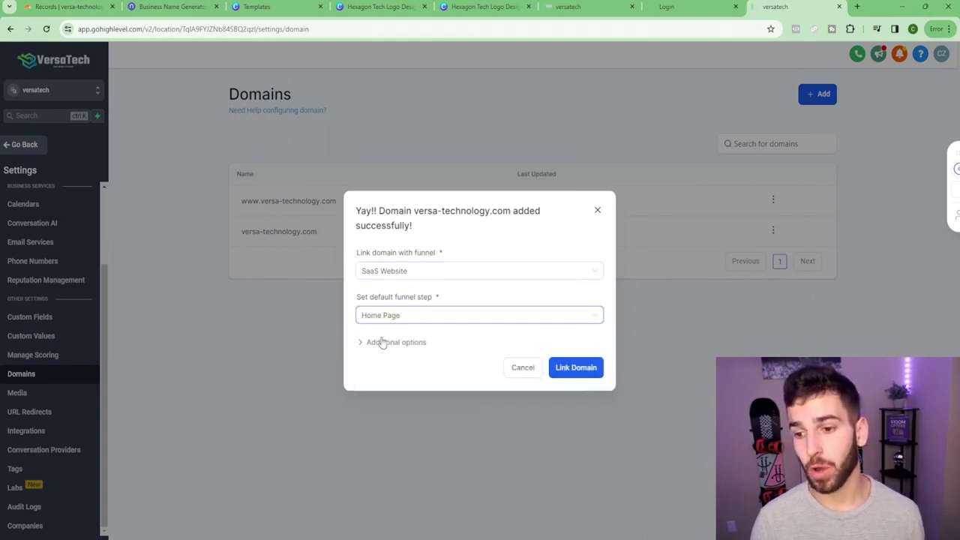
left_click(574, 369)
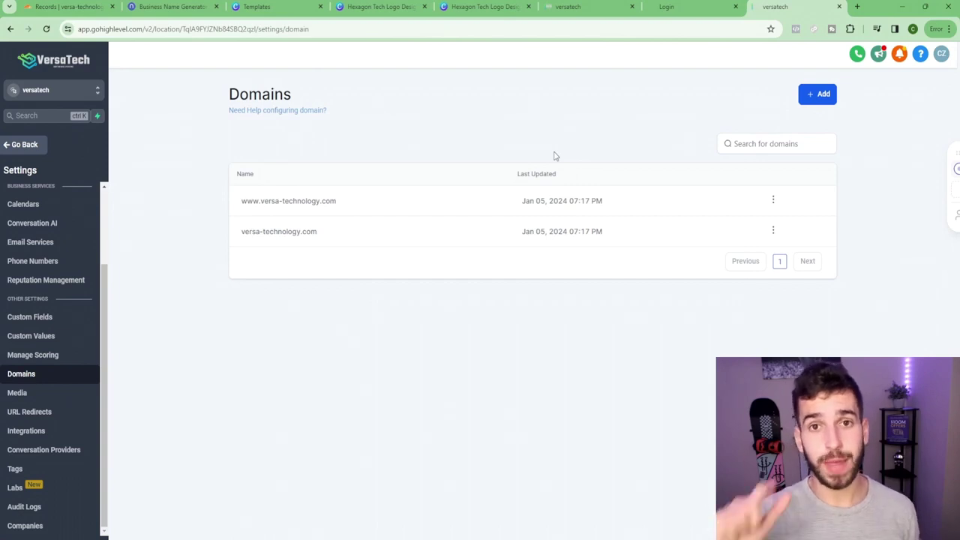
Add the subdomain essentials.versa-technology.com to the sub-account's domains.
left_click(822, 94)
type("essentials.versa-technology.com")
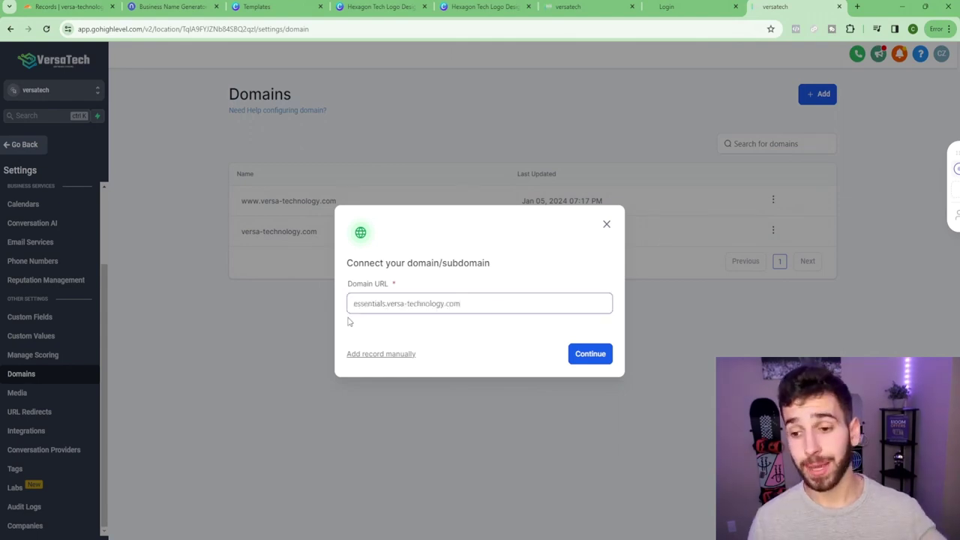
left_click(584, 357)
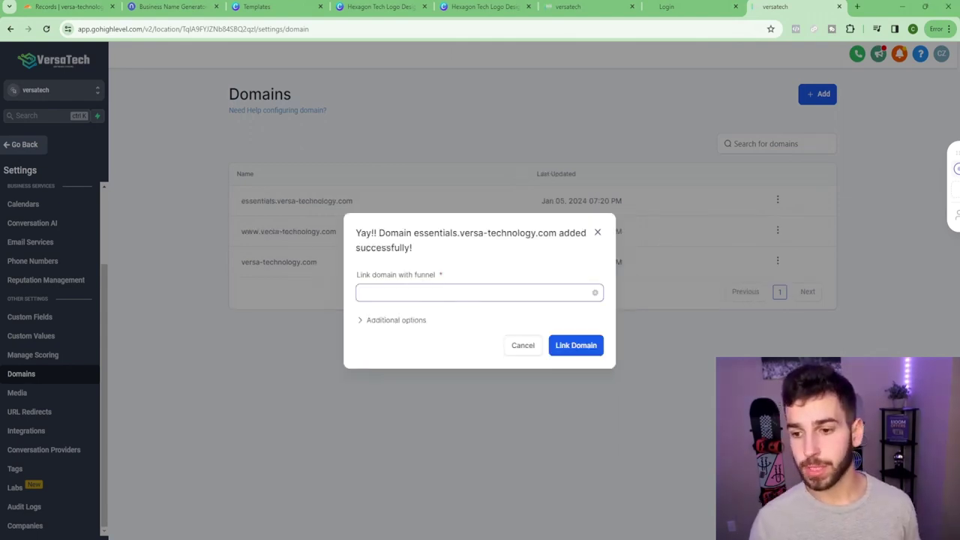
Link essentials.versa-technology.com to the Essentials Plan funnel with Checkout as the default funnel step.
left_click(456, 293)
left_click(392, 335)
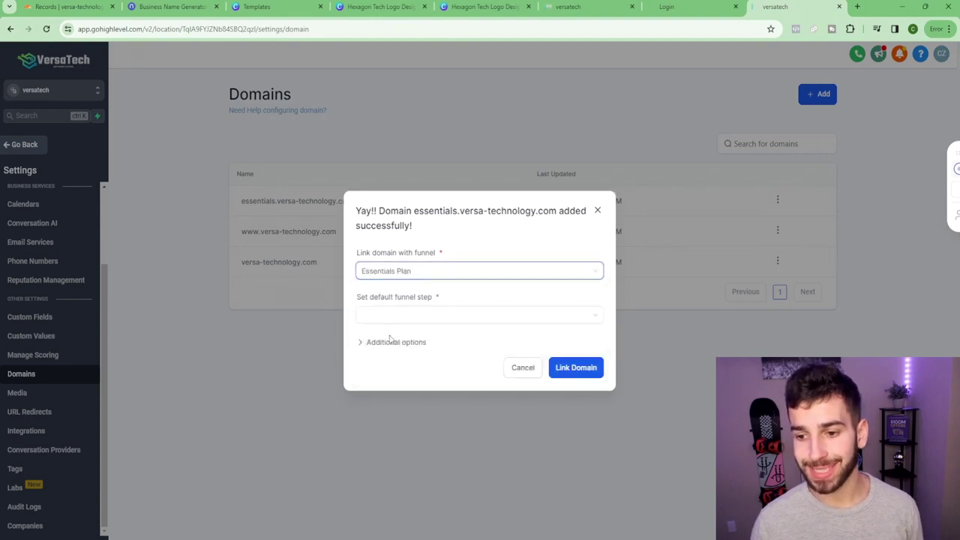
left_click(388, 319)
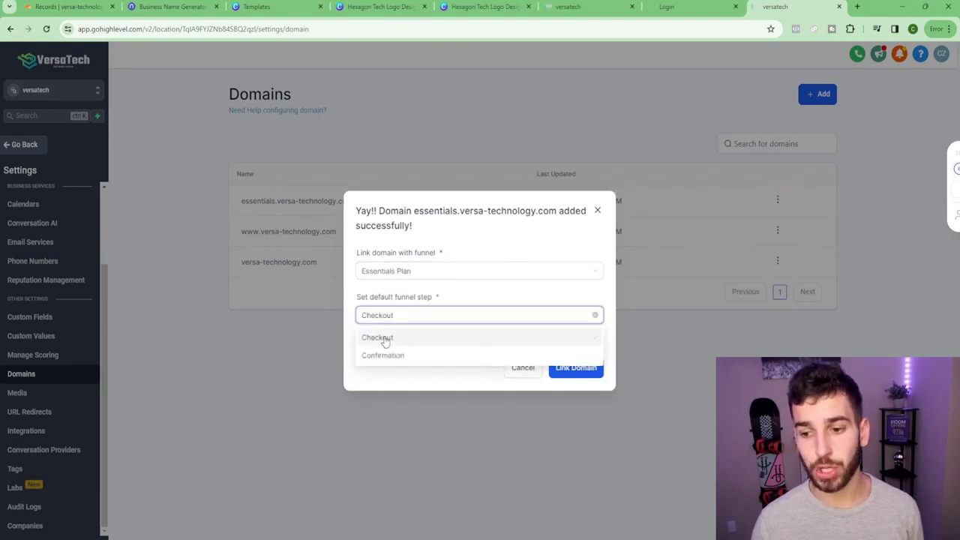
left_click(384, 339)
left_click(570, 369)
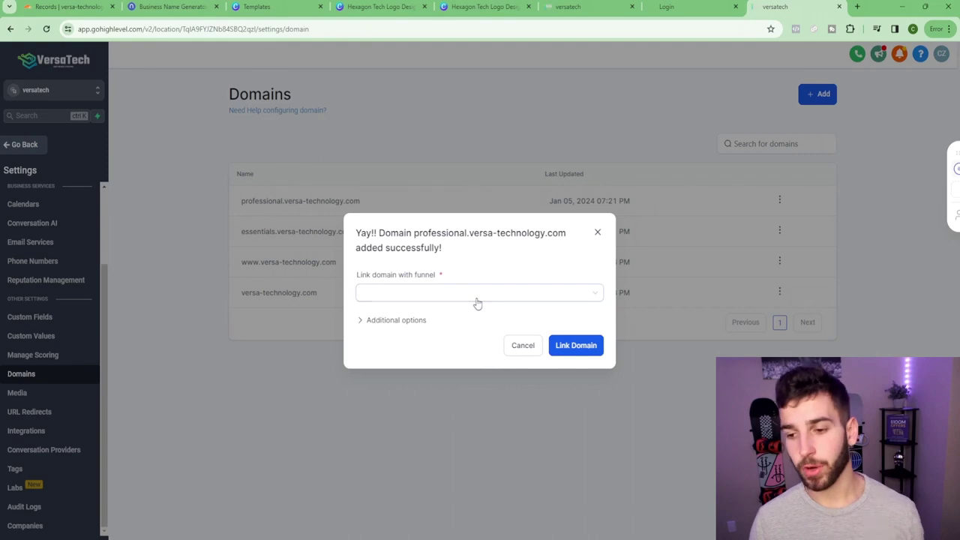
Link professional.versa-technology.com to the Professional Plan funnel with Checkout as the default funnel step.
left_click(462, 297)
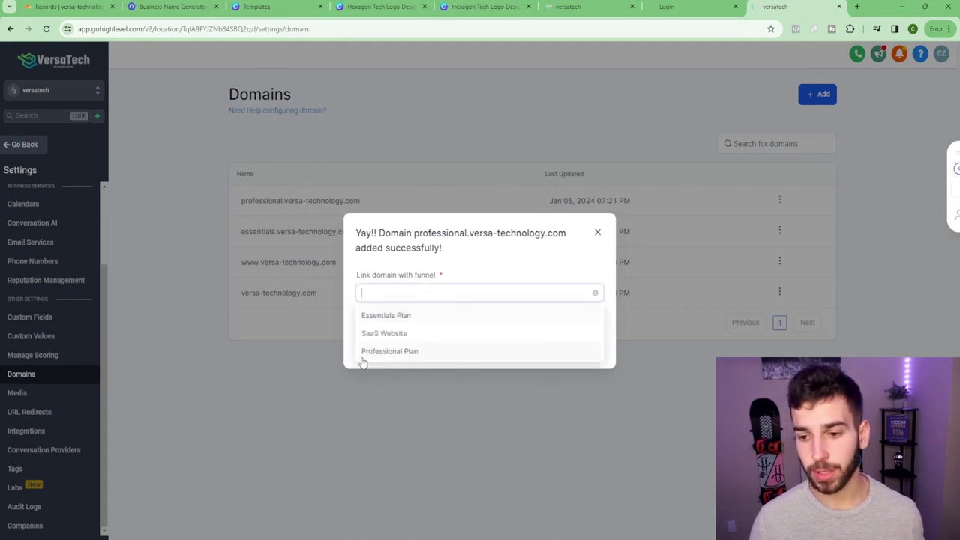
left_click(379, 351)
left_click(392, 316)
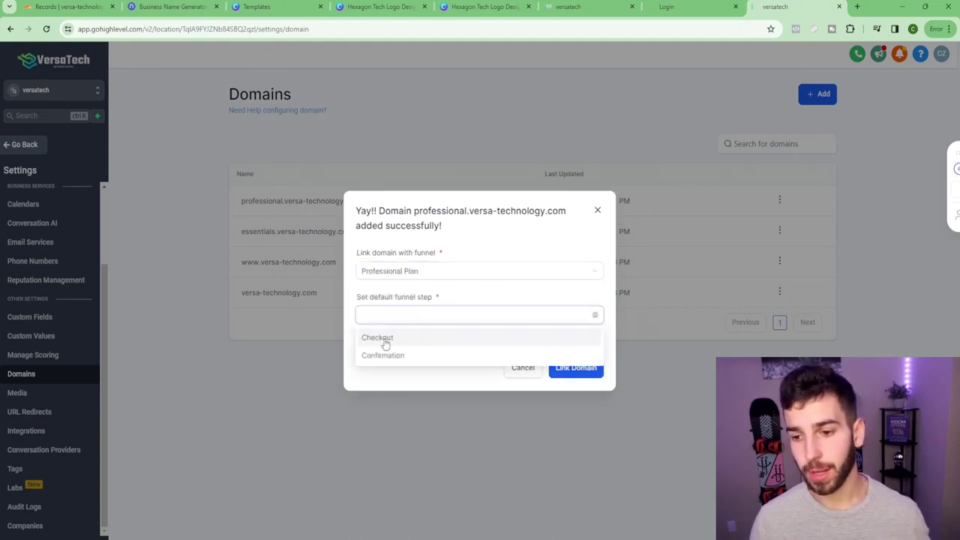
left_click(384, 338)
left_click(570, 368)
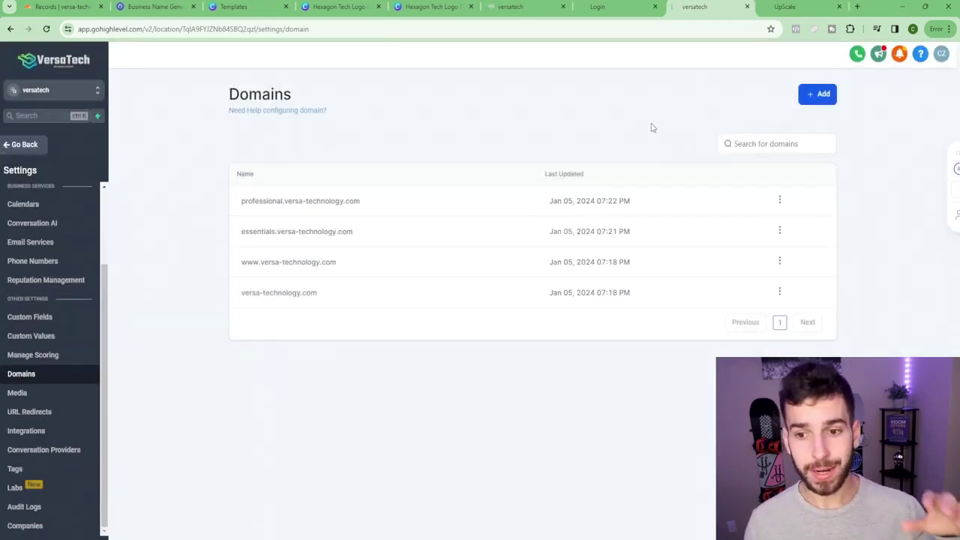
Check the live versa-technology.com site and the domain selection in the SaaS Website's settings.
left_click(776, 9)
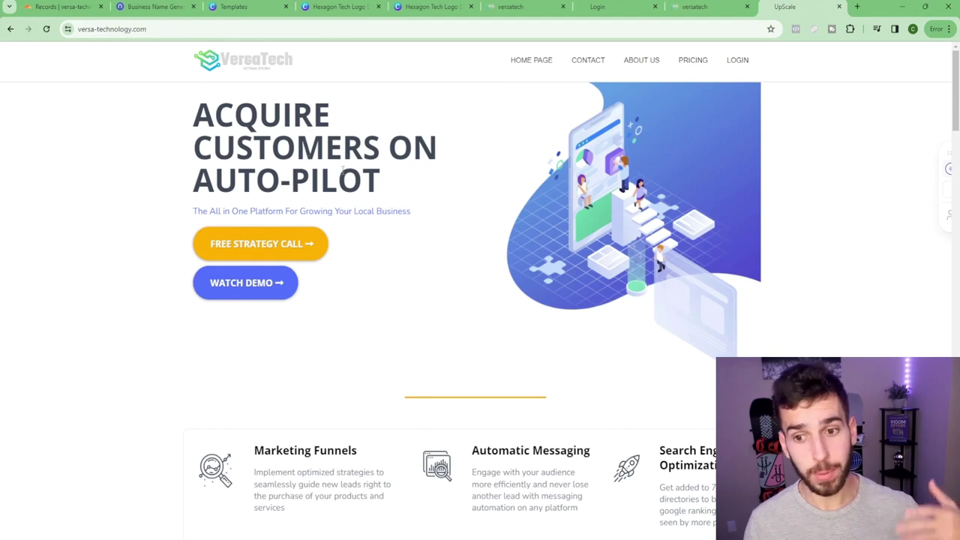
scroll(390, 197, "down", 4)
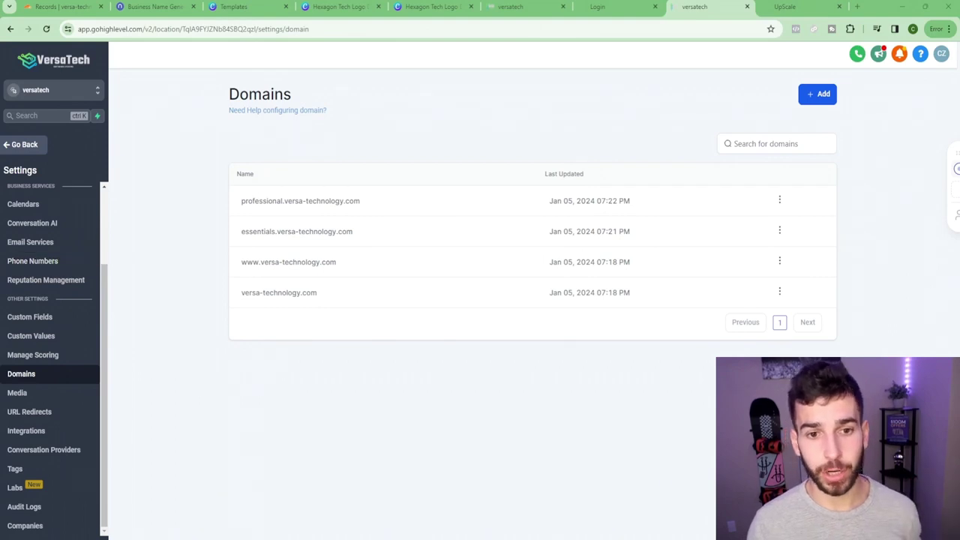
left_click(20, 146)
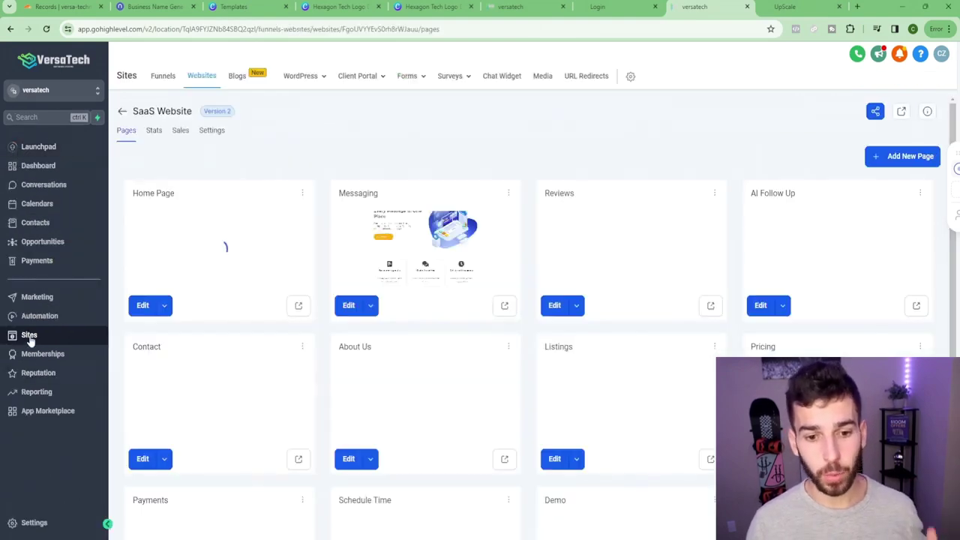
left_click(213, 140)
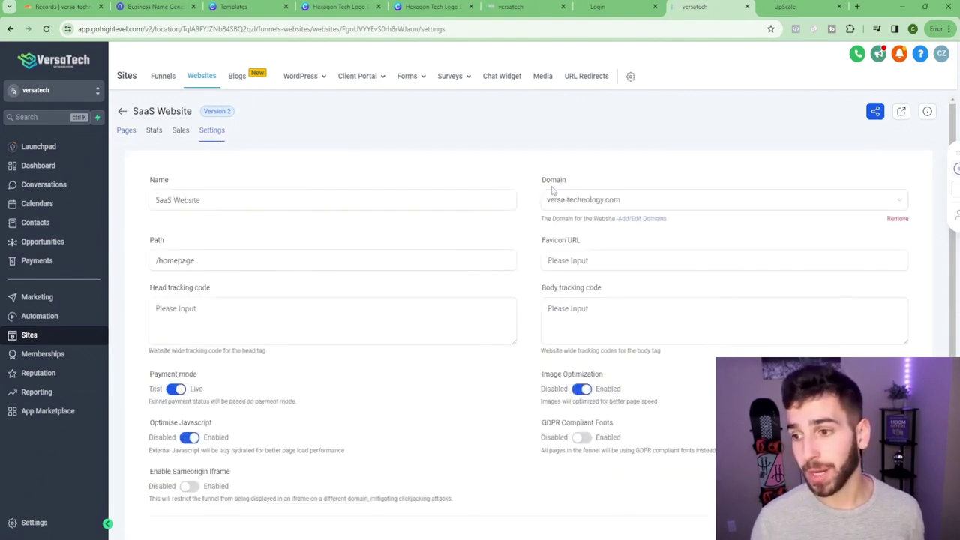
left_click(687, 207)
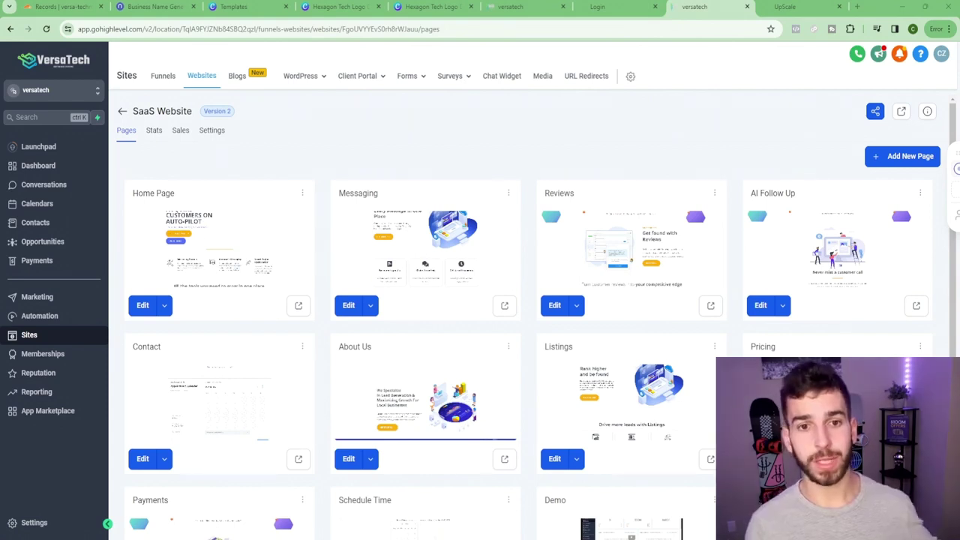
Switch from the versatech sub-account to the agency view and open the SaaS Configurator.
left_click(54, 93)
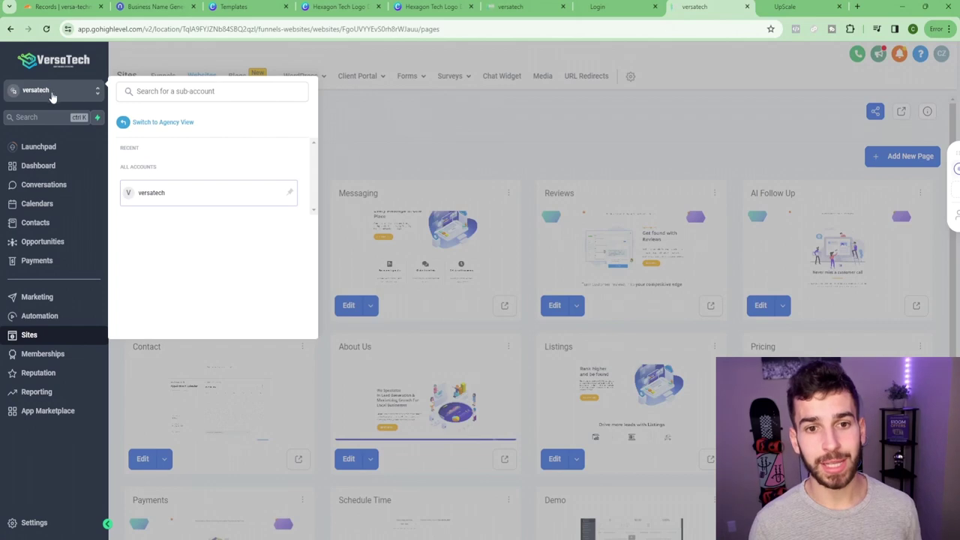
left_click(160, 128)
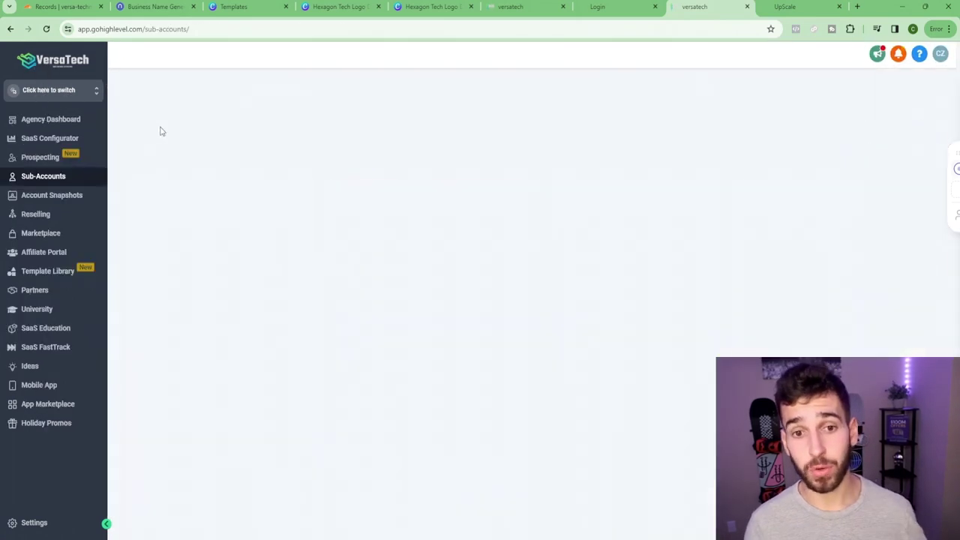
left_click(55, 139)
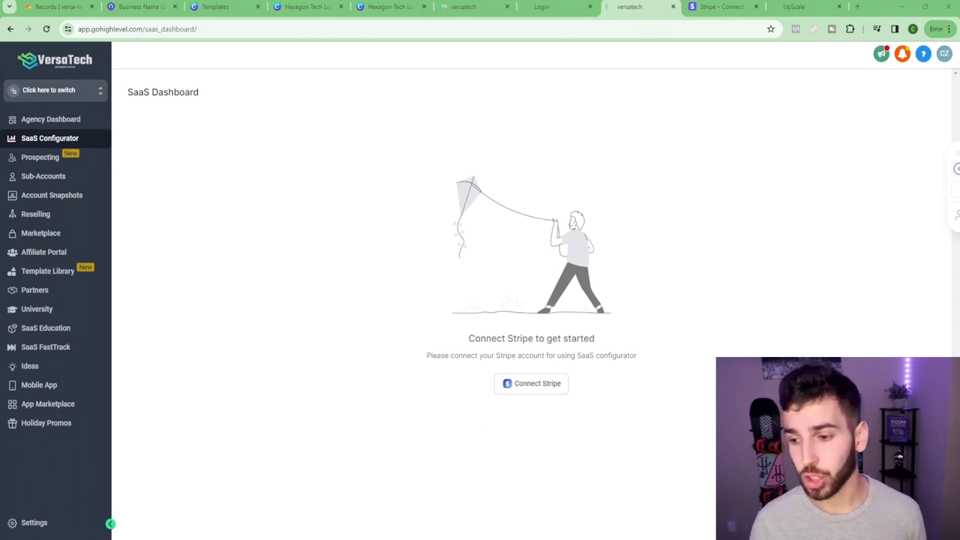
Start connecting Stripe to the agency with the owner's email, choosing United States and Individual or sole proprietorship.
left_click(536, 387)
left_click(213, 216)
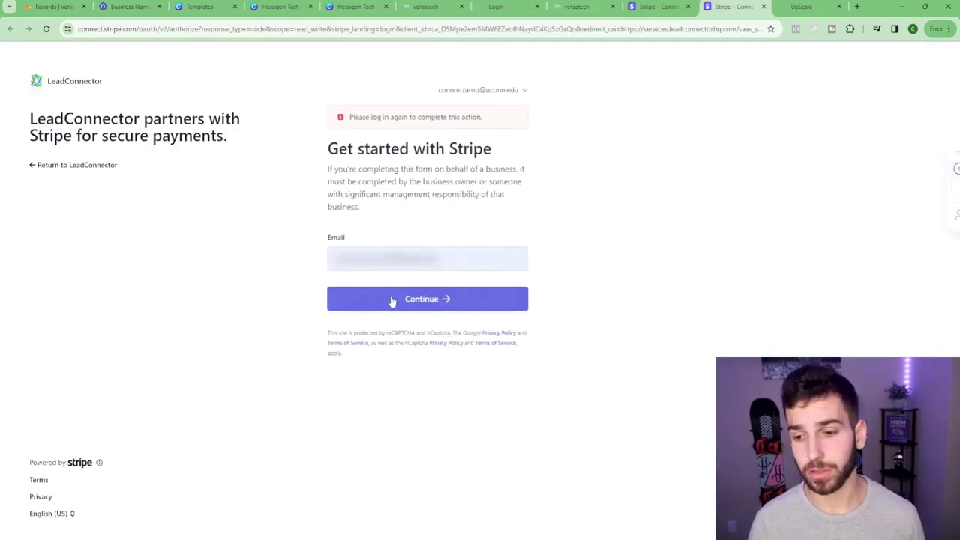
left_click(391, 300)
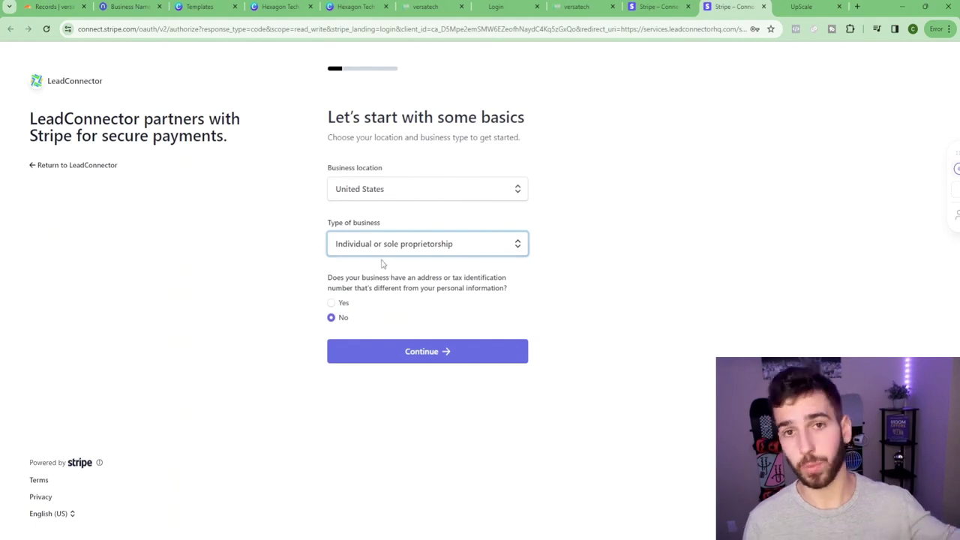
Give Stripe the industry Software, website versa-technology.com and description "all in one marketing and automation software", and decline the climate contribution.
mouse_move(414, 292)
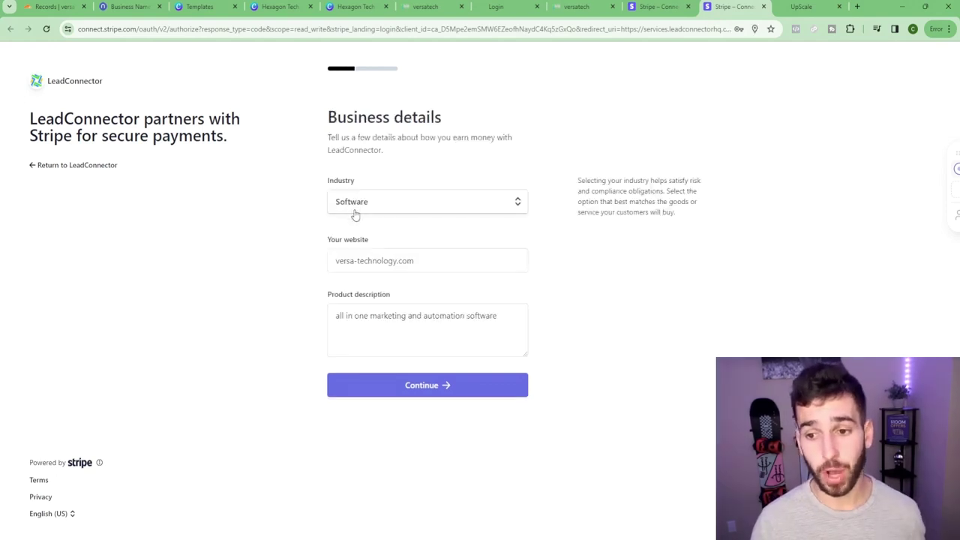
mouse_move(335, 245)
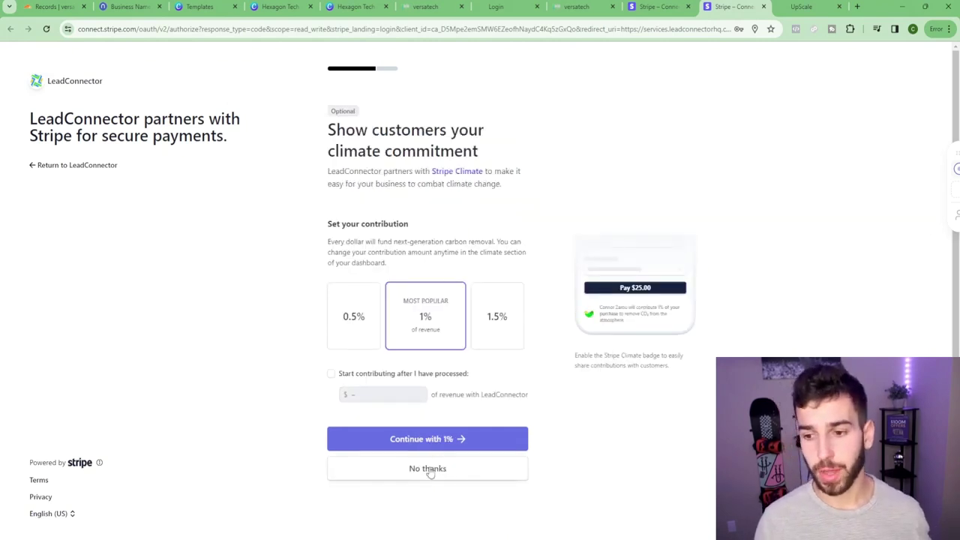
left_click(428, 469)
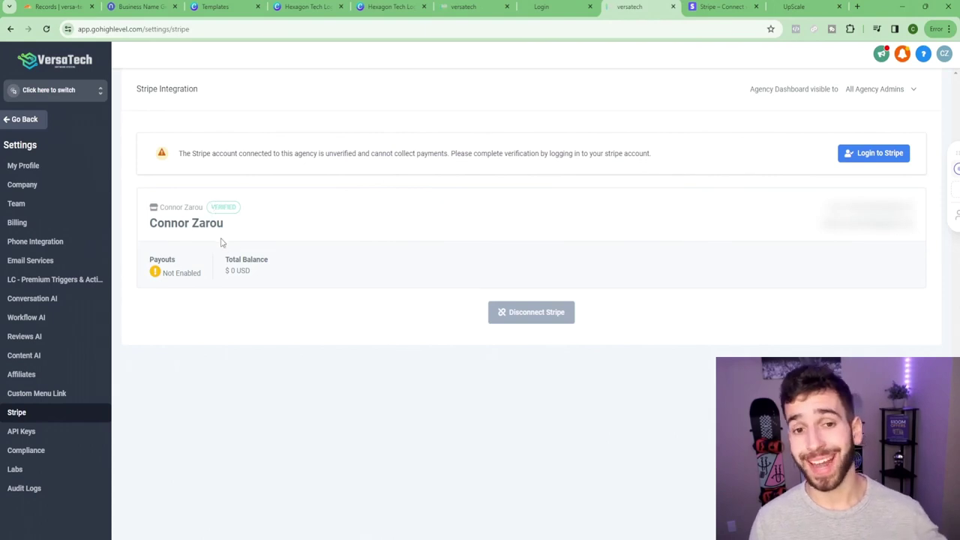
Return to the SaaS Configurator and review the available subscription plans and their pricing.
left_click(30, 120)
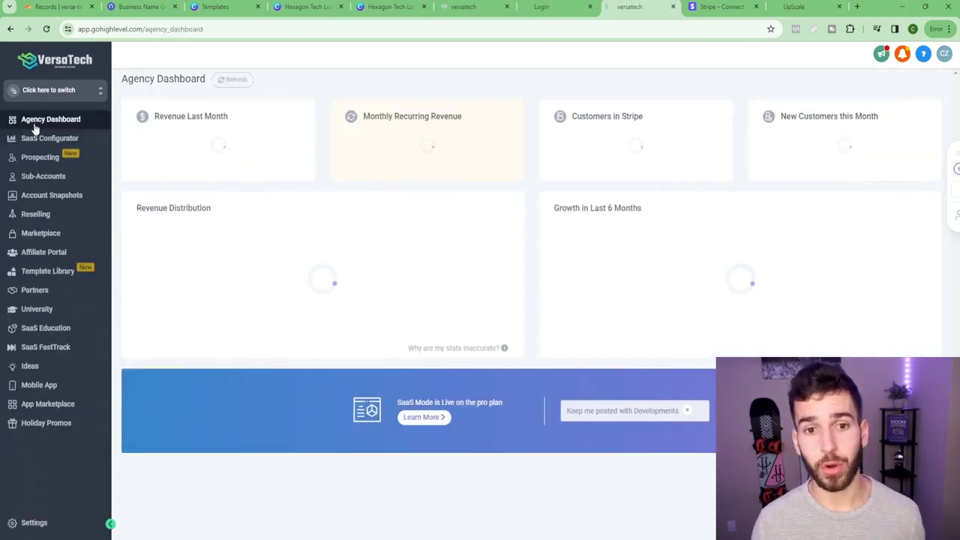
left_click(35, 140)
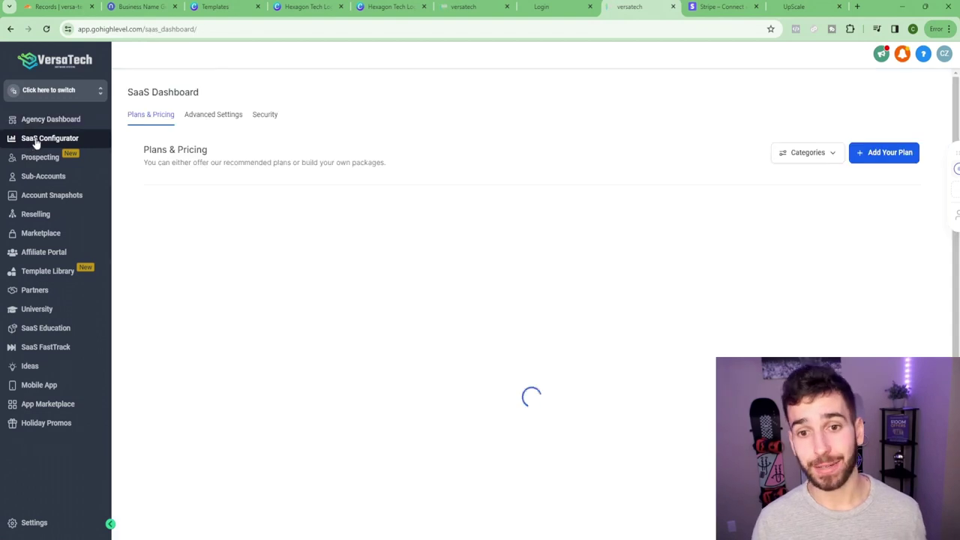
scroll(262, 277, "down", 4)
scroll(285, 337, "up", 4)
scroll(285, 336, "down", 3)
scroll(285, 337, "up", 3)
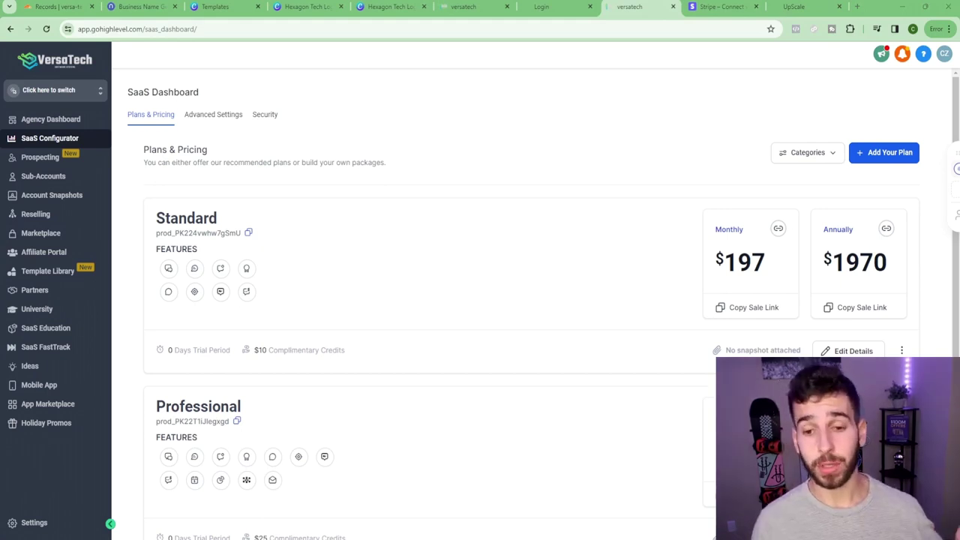
scroll(480, 300, "down", 1)
scroll(530, 303, "down", 3)
scroll(531, 304, "up", 3)
Examine the Standard plan's details, pricing, features, and trial and credit options, and return to the plans overview.
left_click(852, 299)
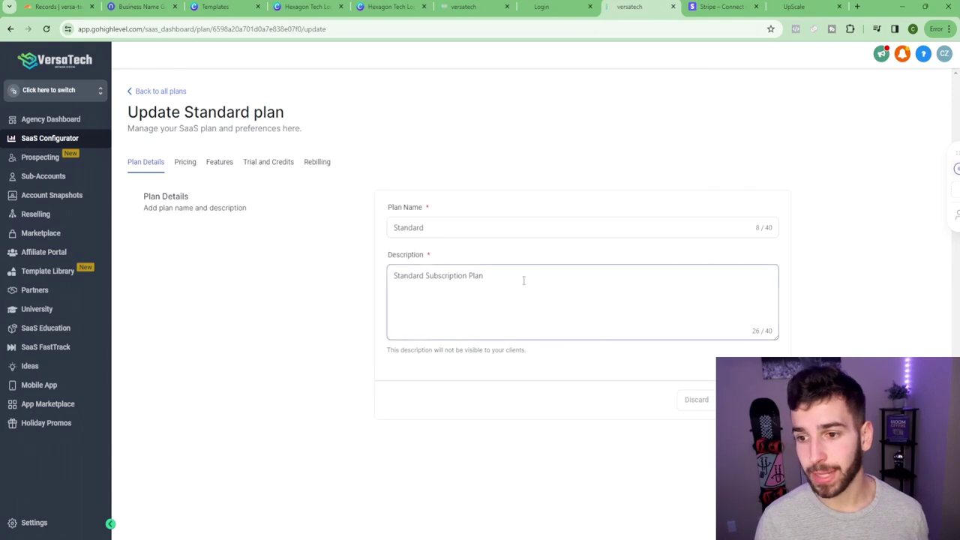
left_click(188, 168)
left_click(219, 163)
scroll(393, 296, "down", 3)
scroll(395, 296, "up", 3)
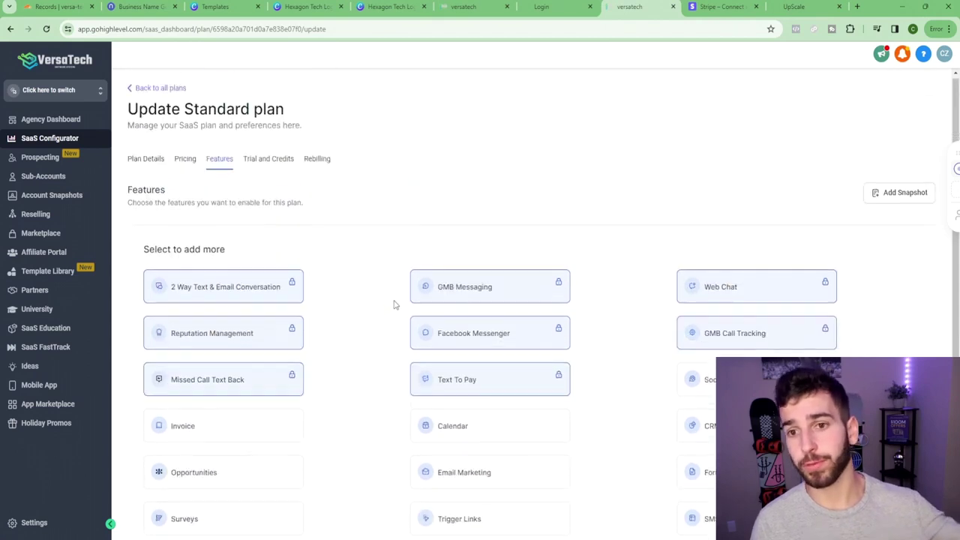
left_click(275, 165)
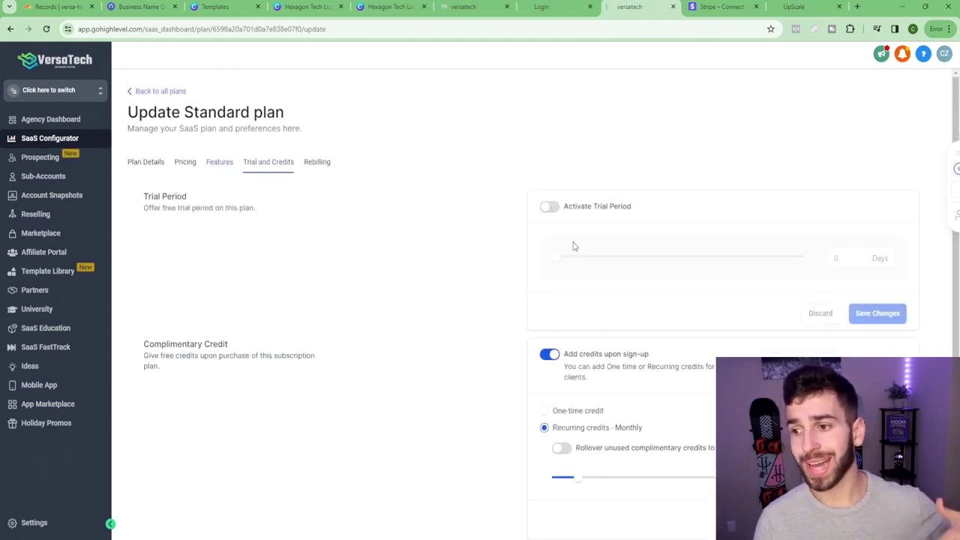
scroll(559, 258, "down", 1)
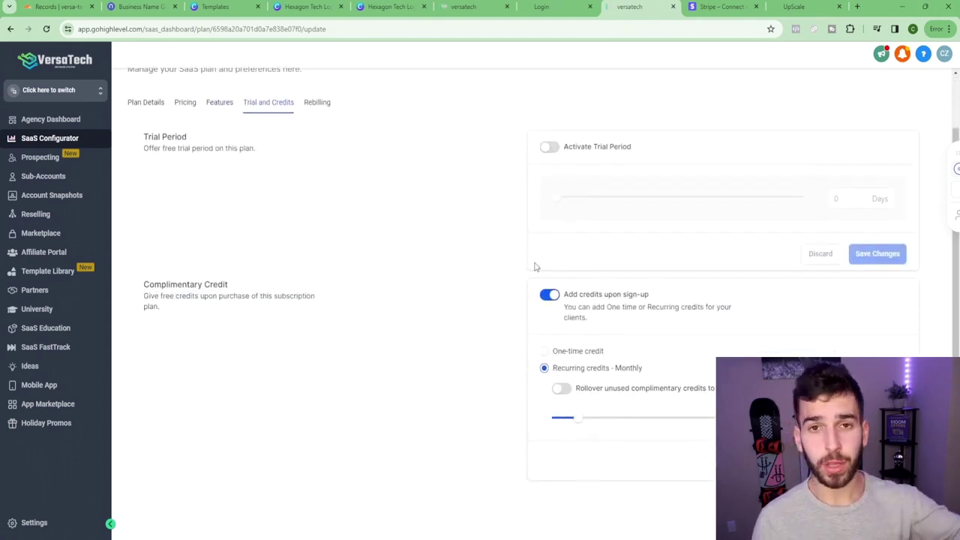
scroll(442, 240, "up", 1)
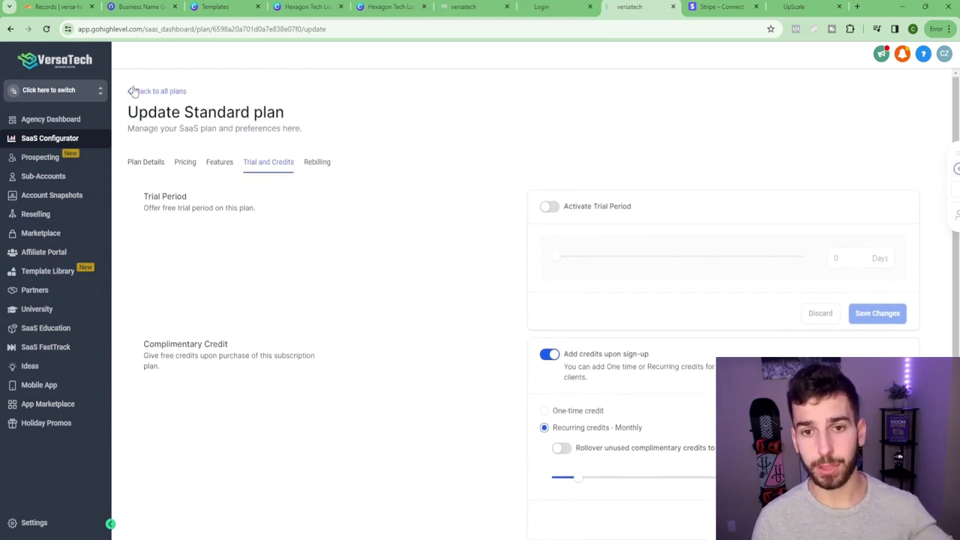
left_click(135, 91)
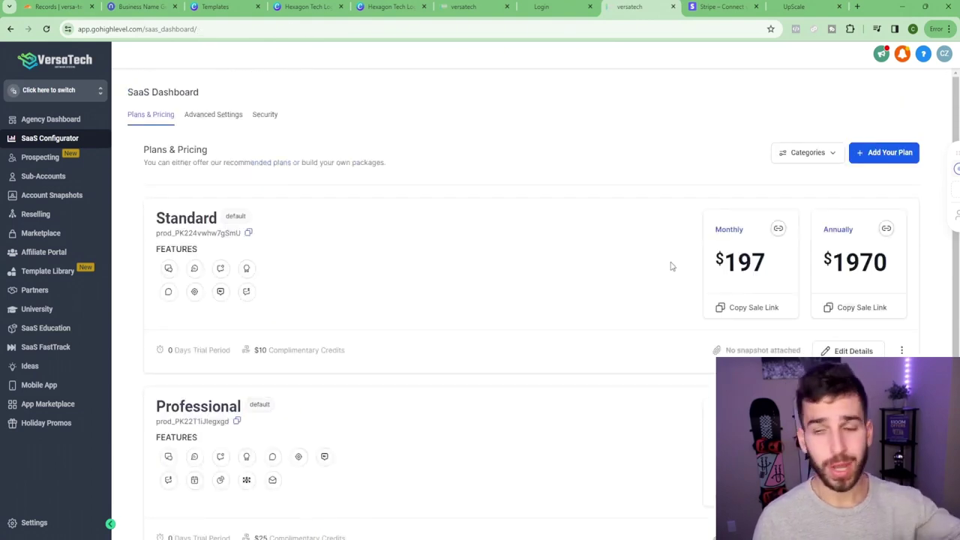
scroll(699, 266, "down", 1)
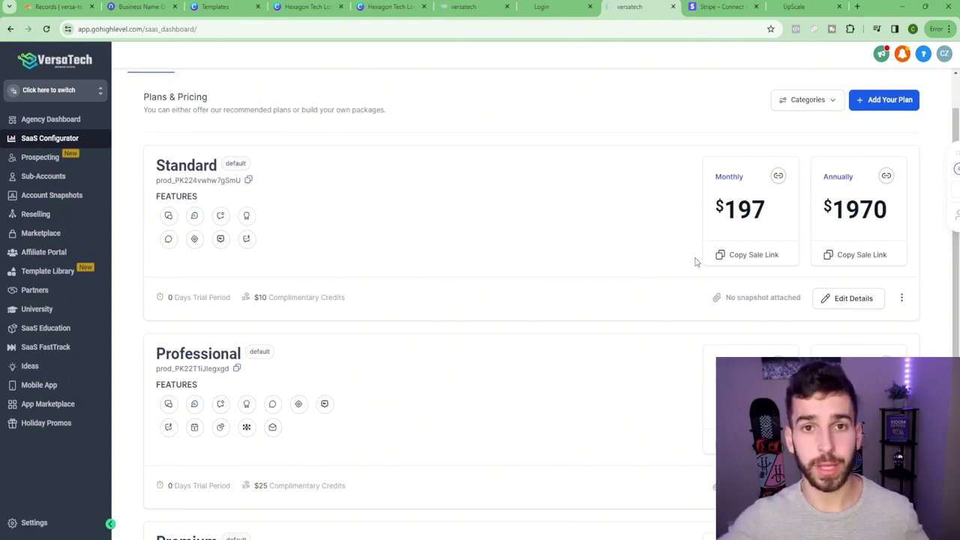
scroll(447, 300, "down", 1)
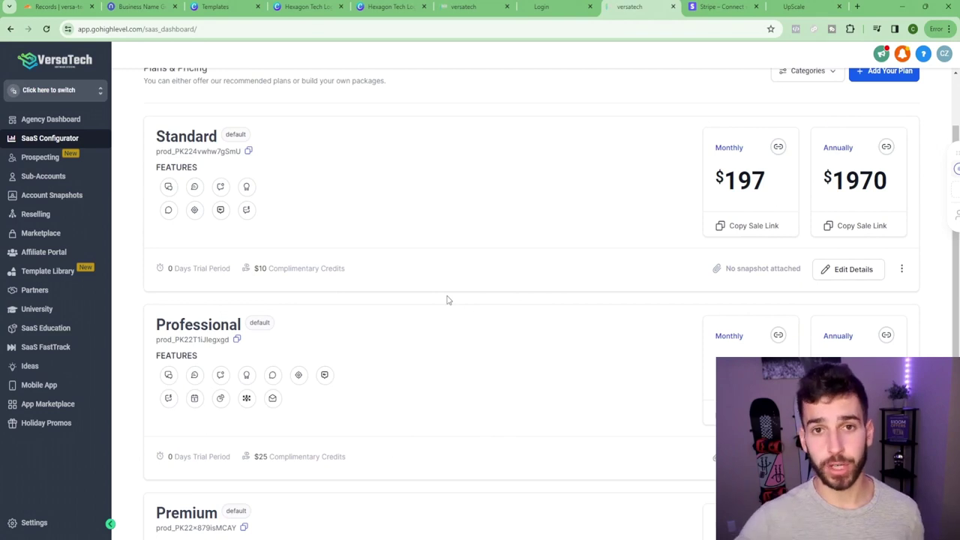
scroll(447, 301, "up", 1)
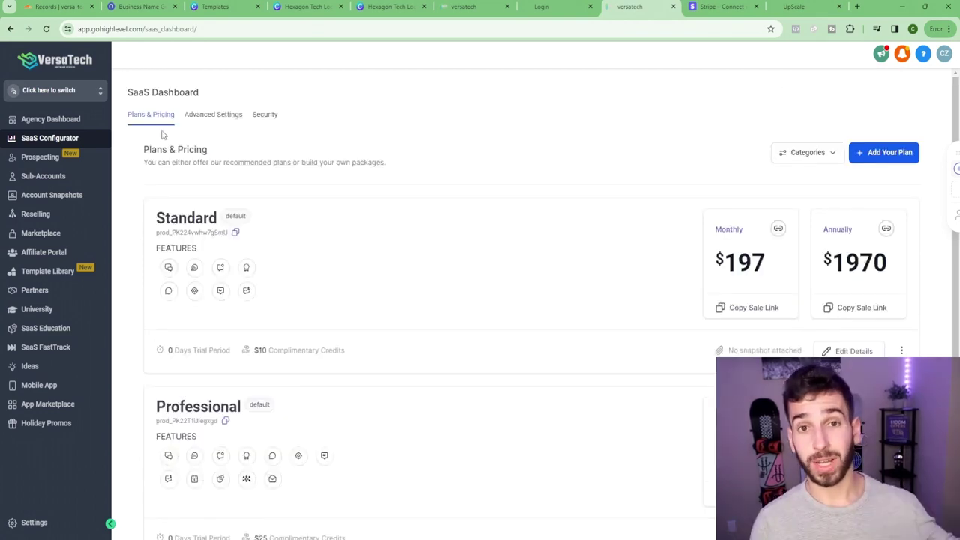
Switch from the agency view to the versatech sub-account.
left_click(86, 90)
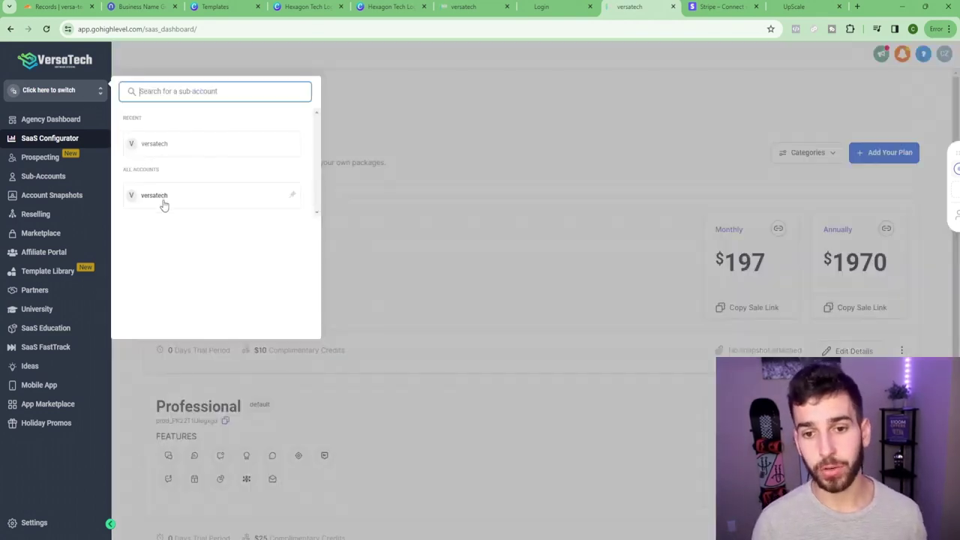
left_click(164, 200)
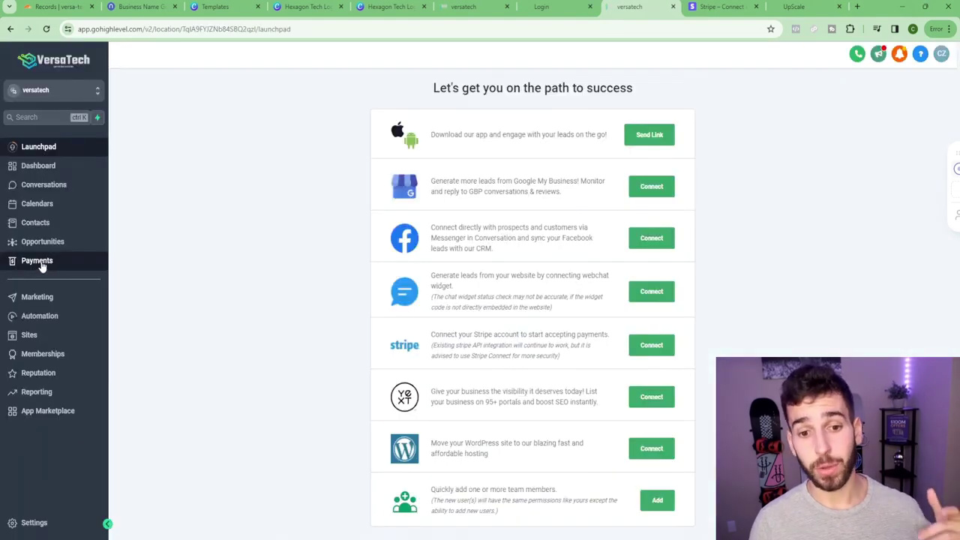
Connect Stripe as the payment gateway in the versatech sub-account's payment integrations.
left_click(41, 265)
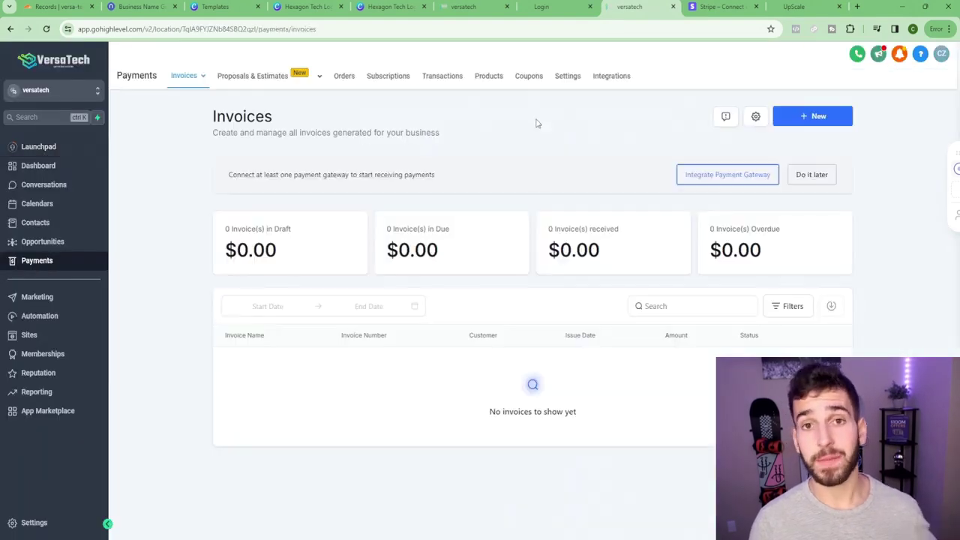
left_click(612, 78)
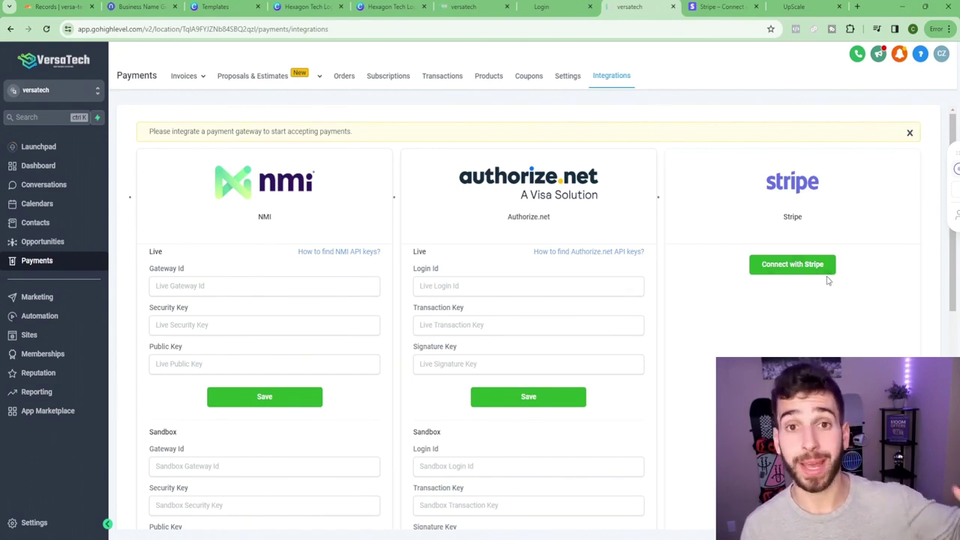
left_click(795, 267)
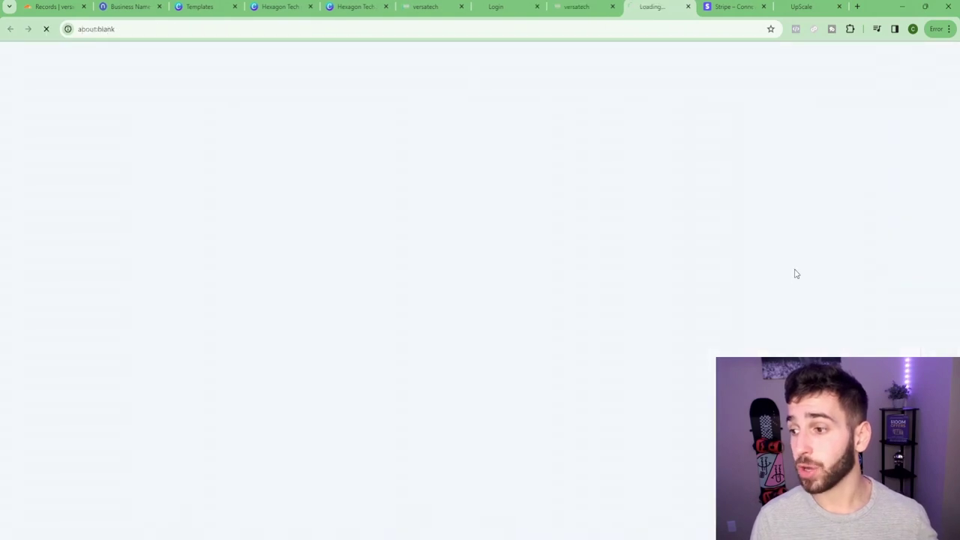
left_click(420, 306)
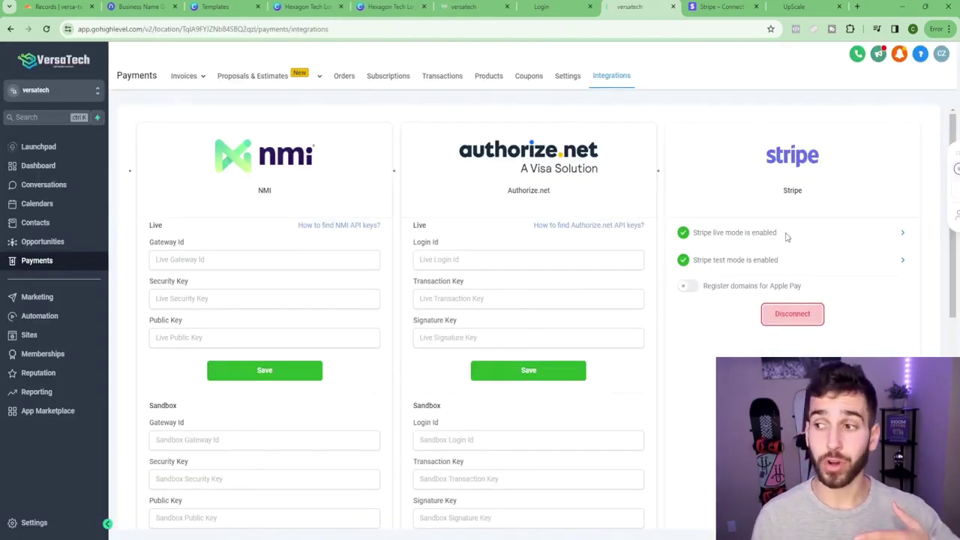
Import the $197.00 month Stripe price as a product without a setup fee, and leave the product editor without further changes.
left_click(489, 78)
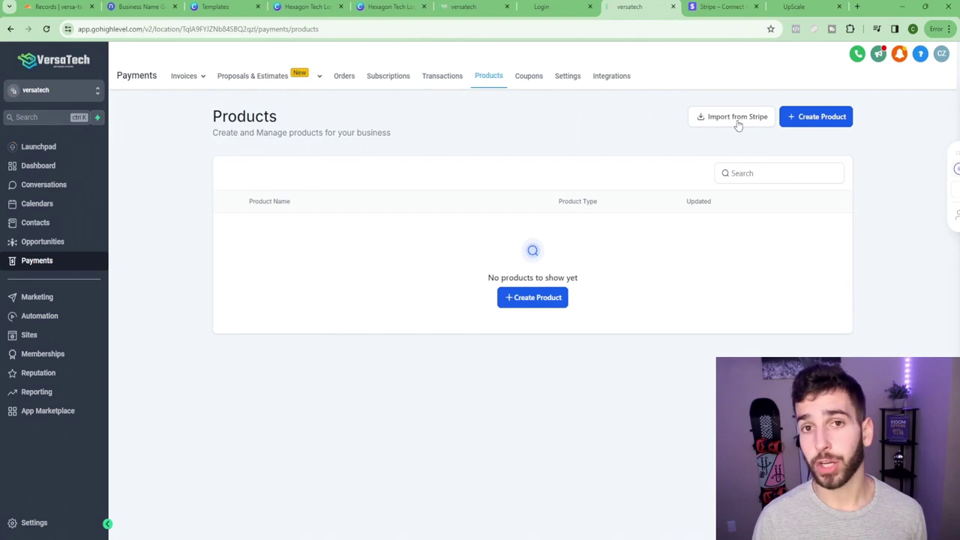
left_click(728, 120)
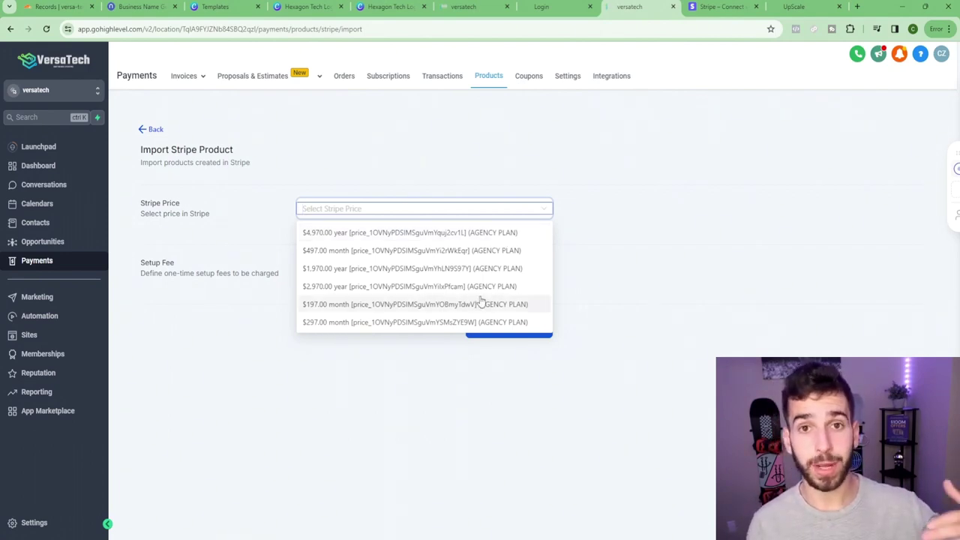
left_click(333, 306)
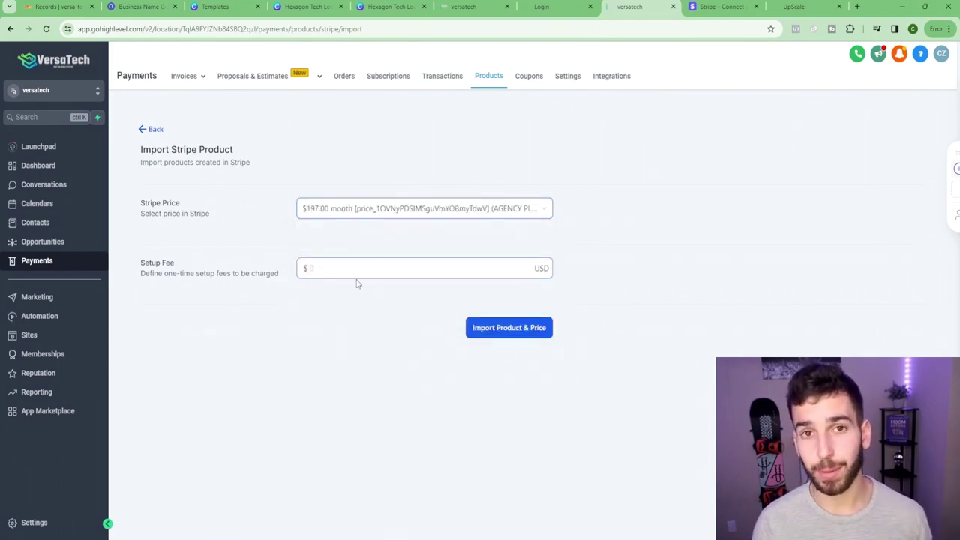
left_click(497, 332)
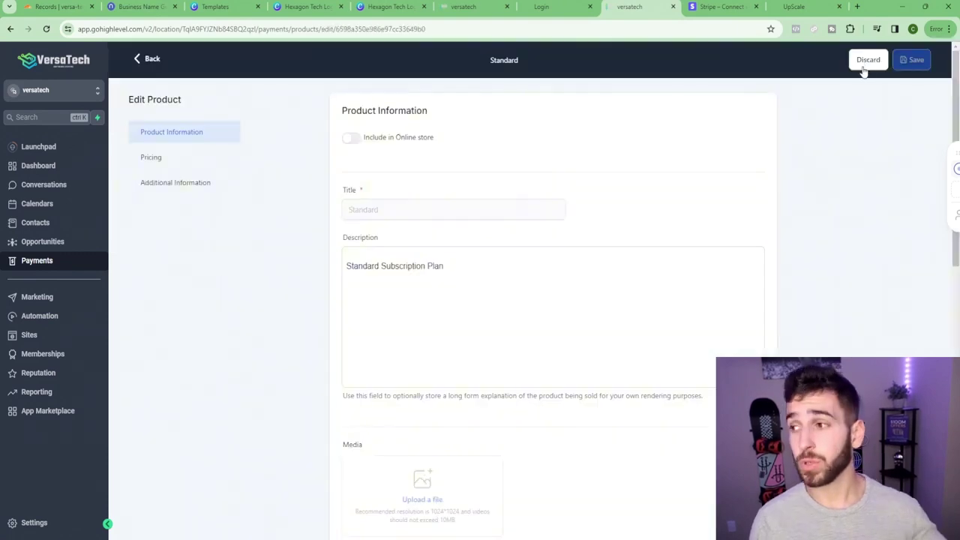
left_click(864, 60)
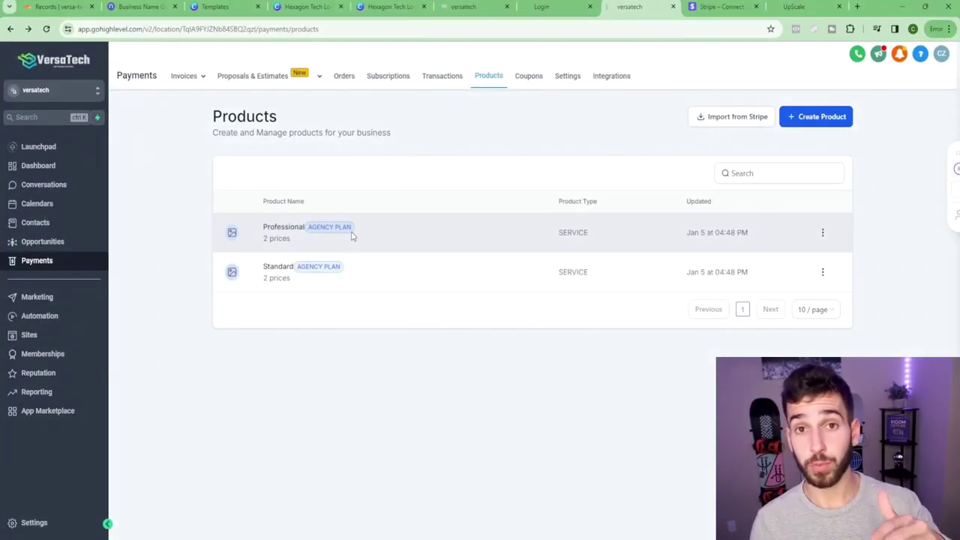
Add the Standard product at $197.00 month to the Essentials Plan funnel's Checkout step, with the display override 197/mo.
left_click(30, 337)
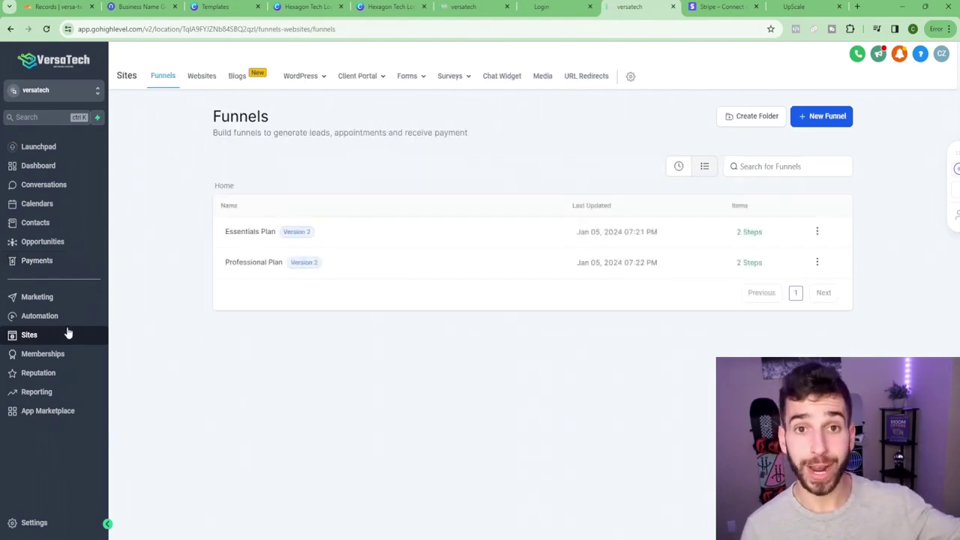
left_click(249, 239)
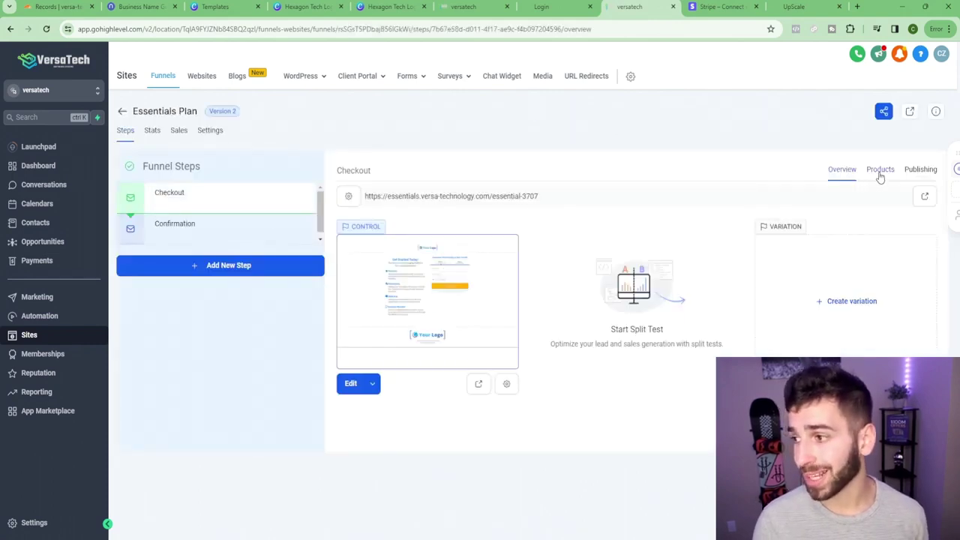
left_click(880, 174)
left_click(891, 225)
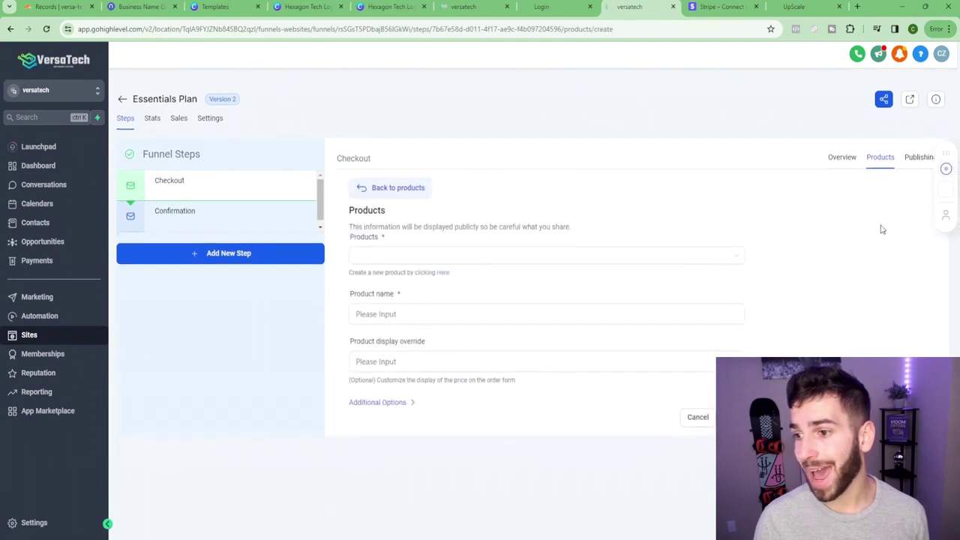
left_click(413, 255)
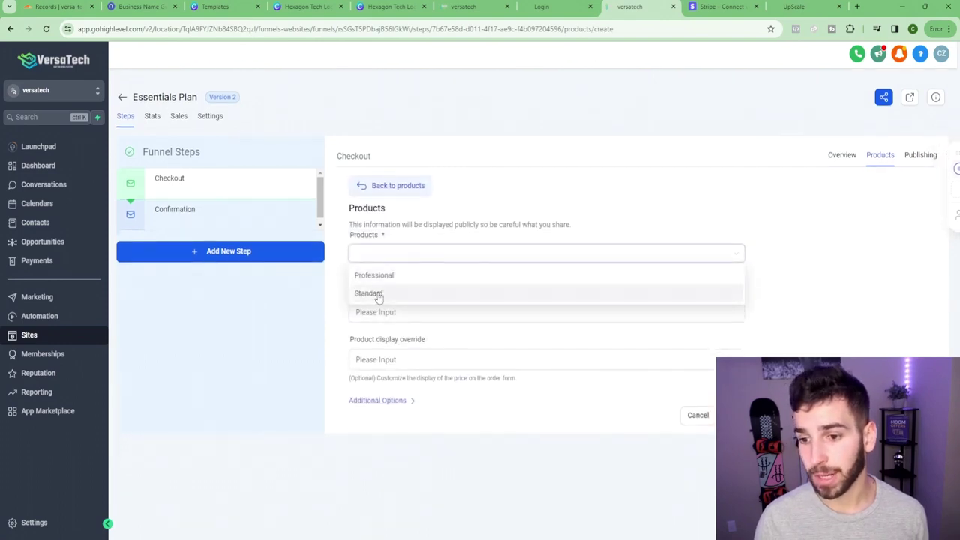
left_click(377, 295)
left_click(373, 315)
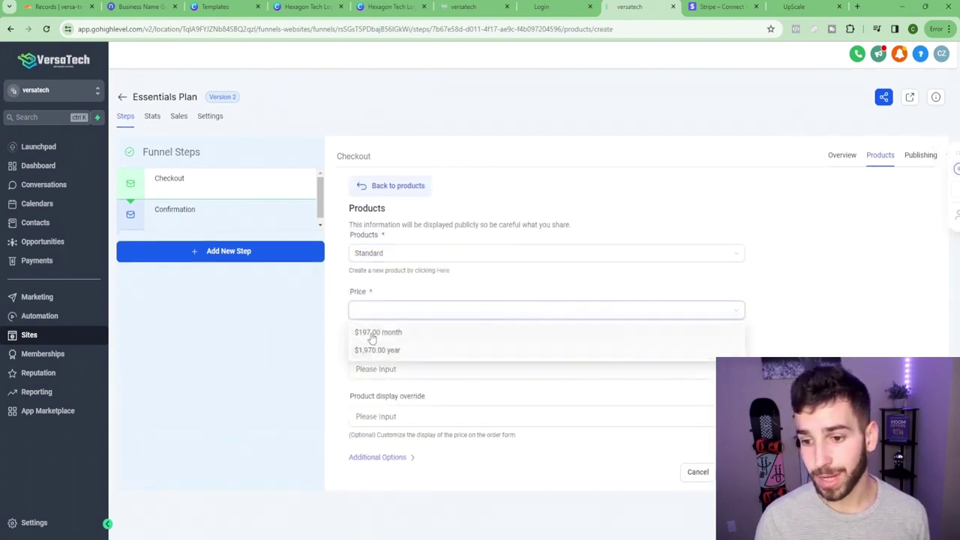
left_click(373, 333)
left_click(381, 416)
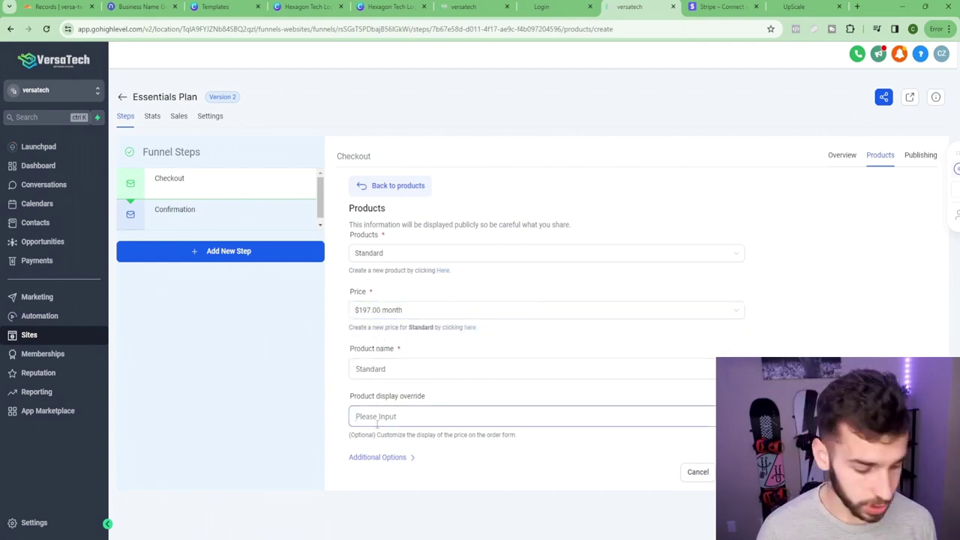
type("197/mo")
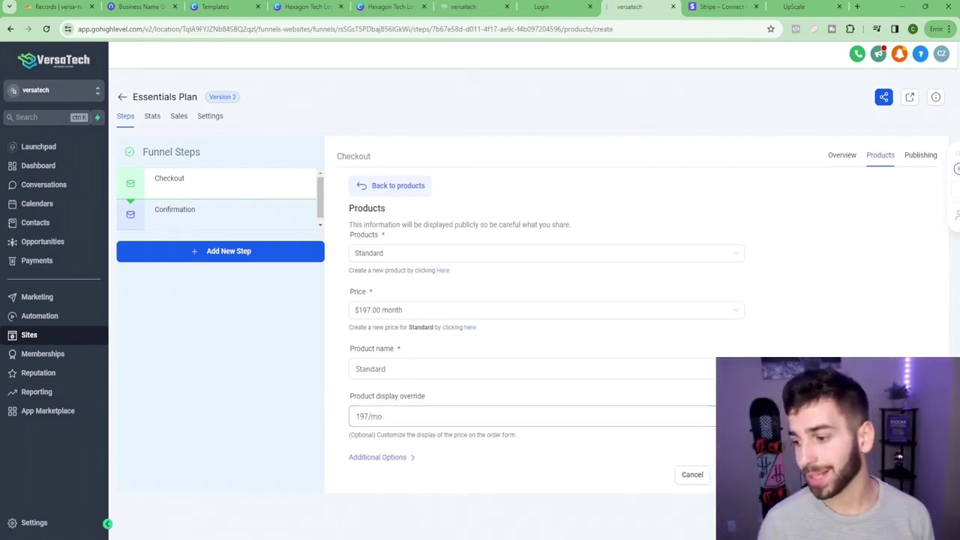
left_click(734, 475)
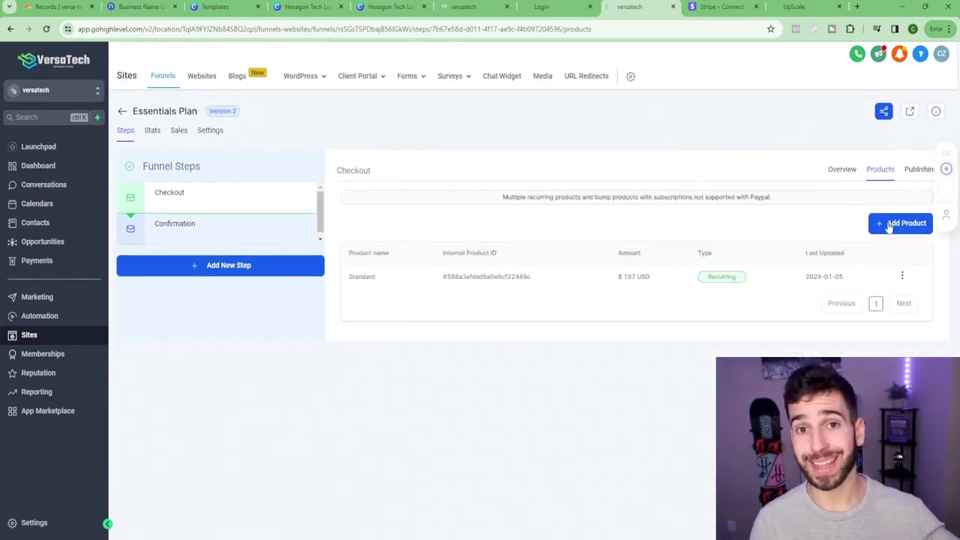
Add the Standard product at $1,970.00 year to the same Checkout step, with the display override 1970/yr.
left_click(889, 225)
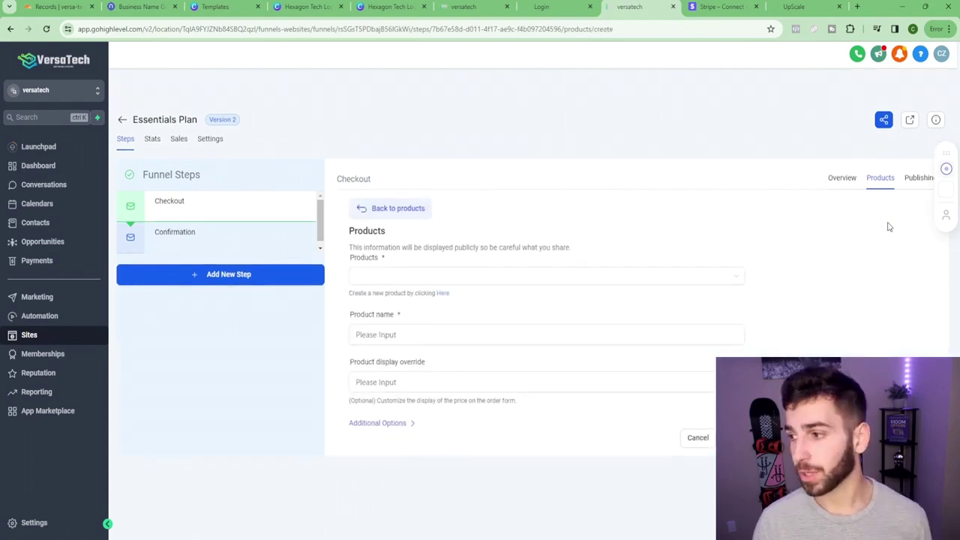
left_click(380, 253)
left_click(380, 294)
left_click(388, 310)
left_click(377, 350)
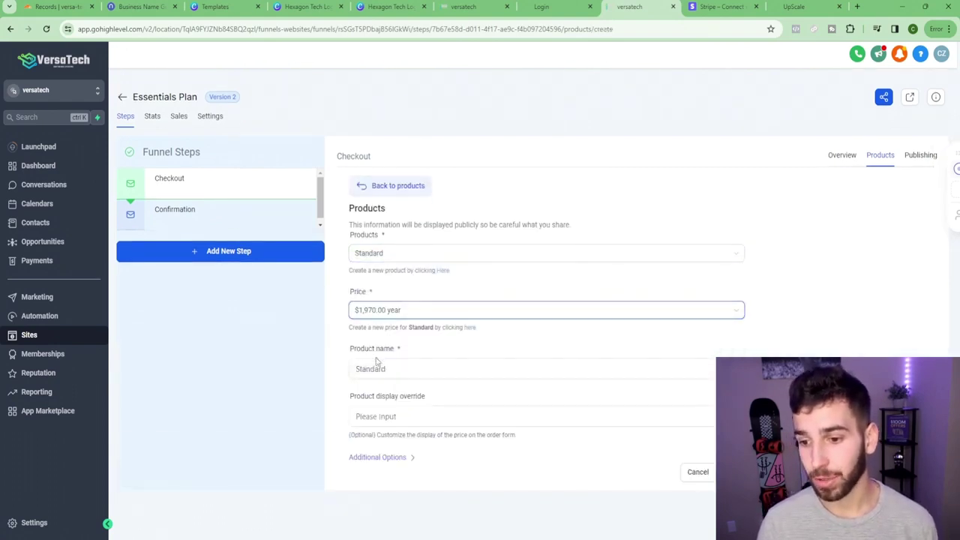
left_click(395, 415)
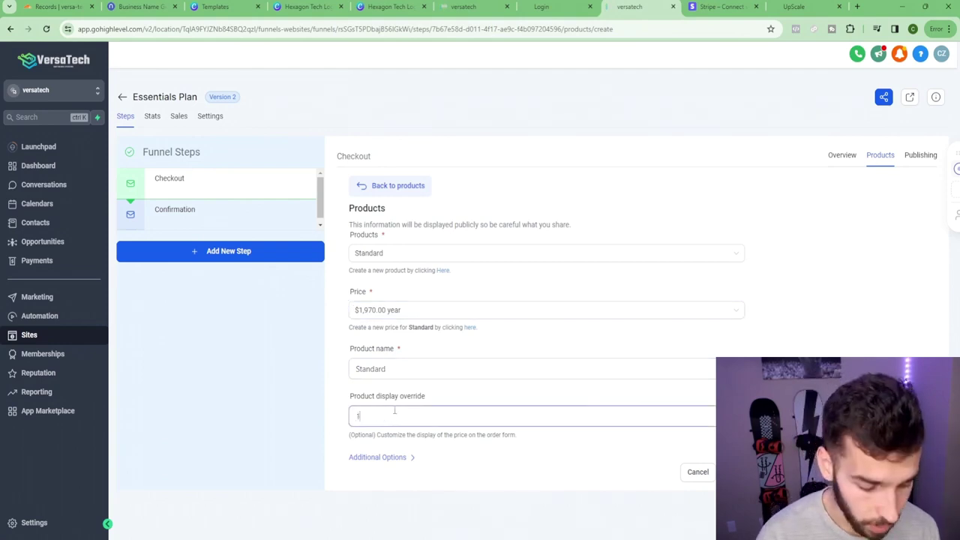
type("1970/yr")
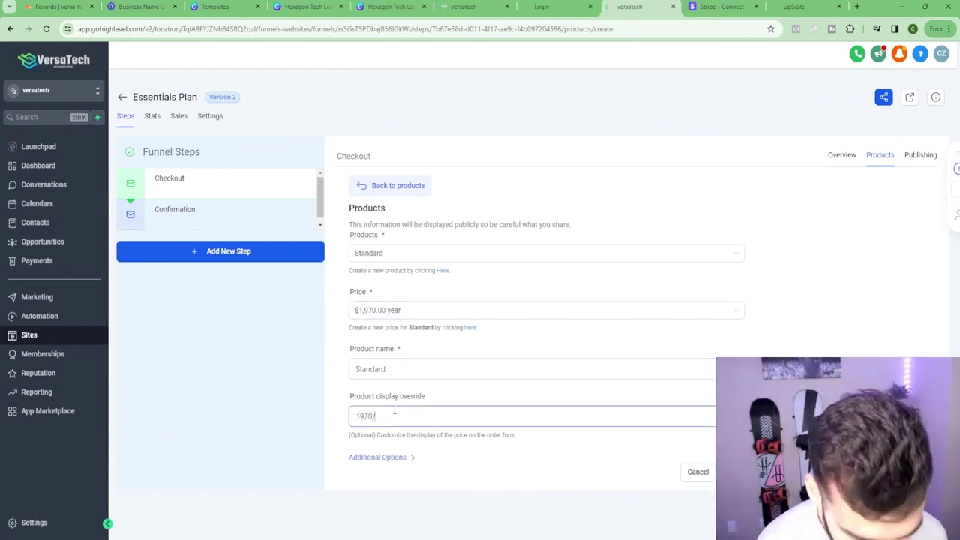
left_click(731, 472)
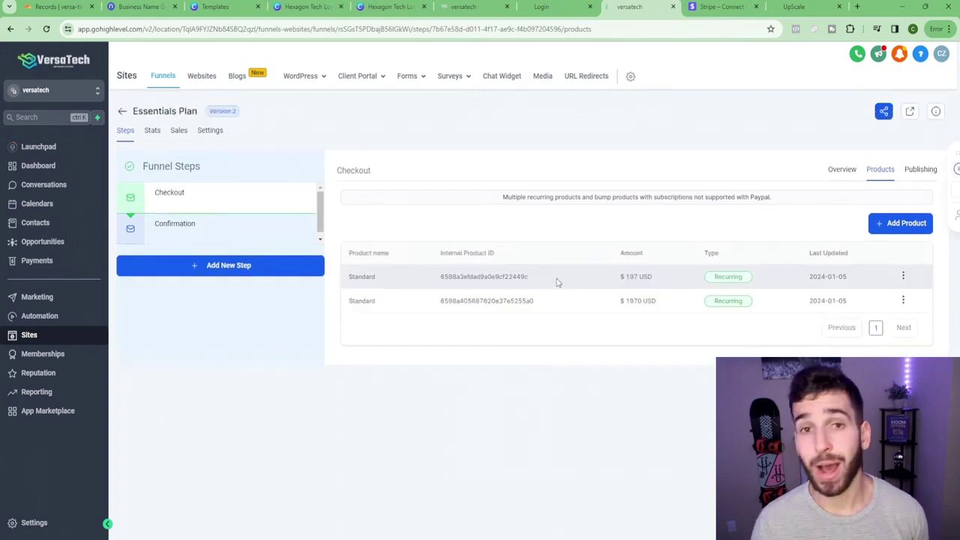
Check the products on the Professional Plan funnel's Checkout step and return to the funnel list.
left_click(123, 113)
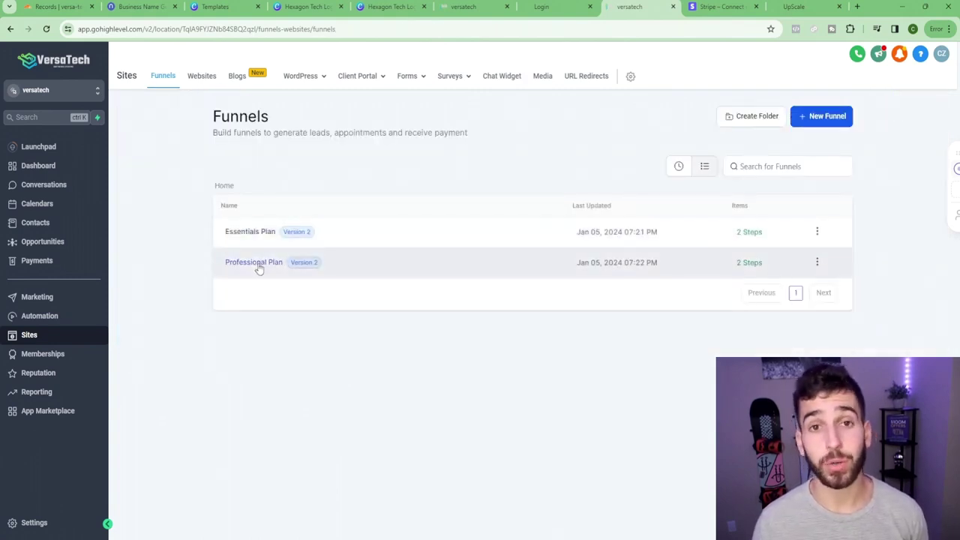
left_click(258, 269)
left_click(881, 170)
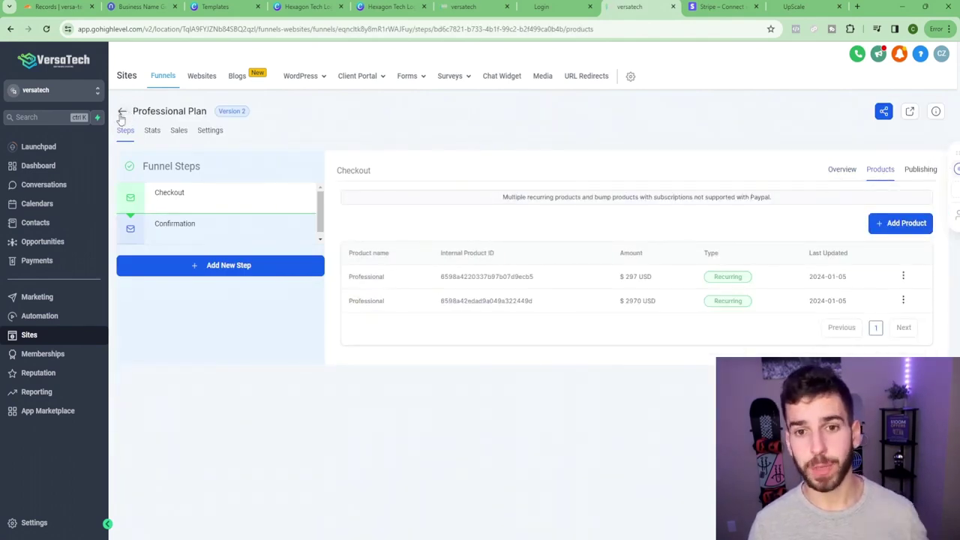
left_click(121, 111)
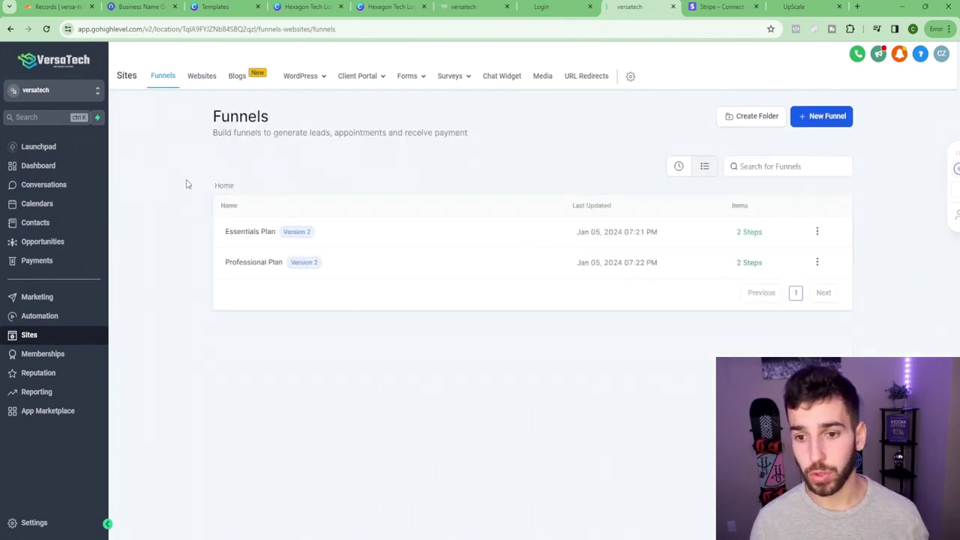
Replace the header logo on the Essentials Plan checkout page with the VersaTech logo from the media library, and select the footer logo.
left_click(242, 234)
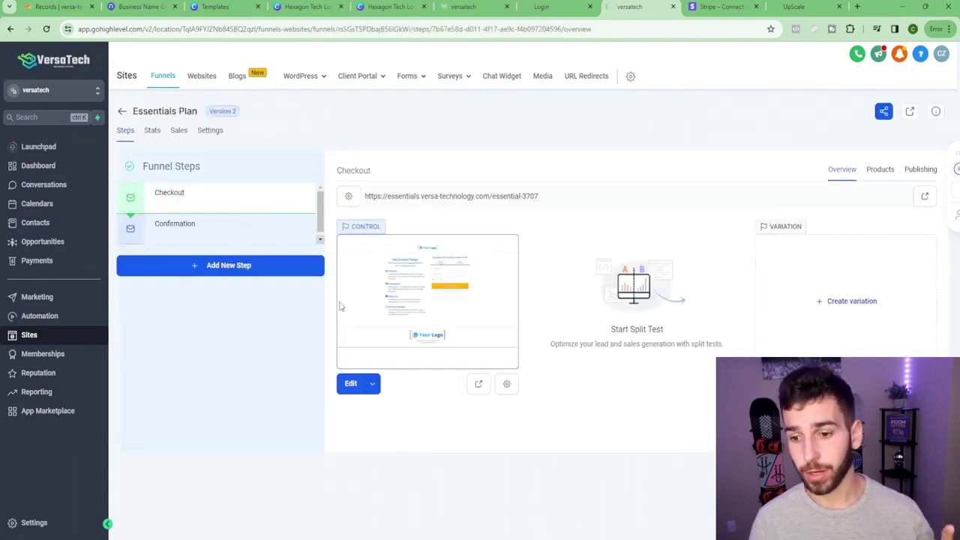
left_click(350, 384)
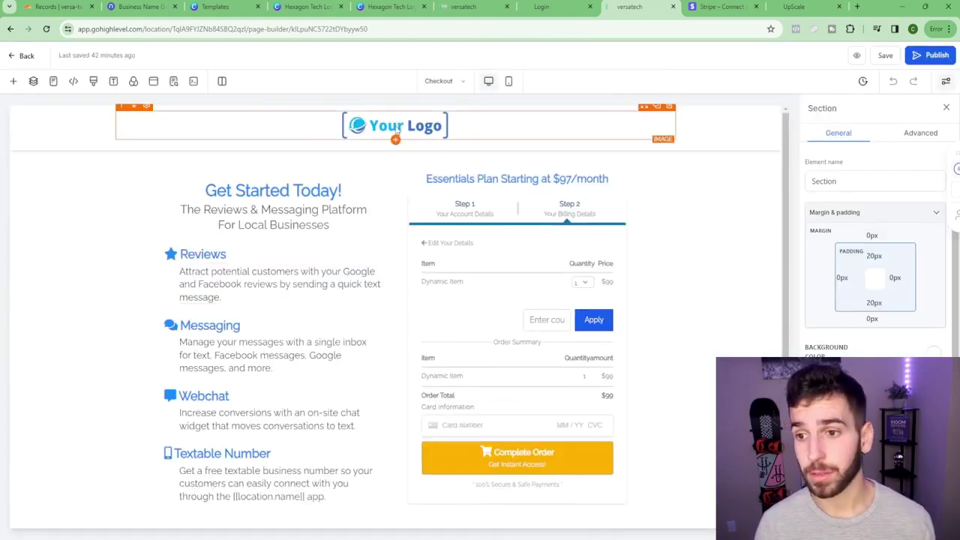
left_click(395, 125)
scroll(900, 355, "down", 5)
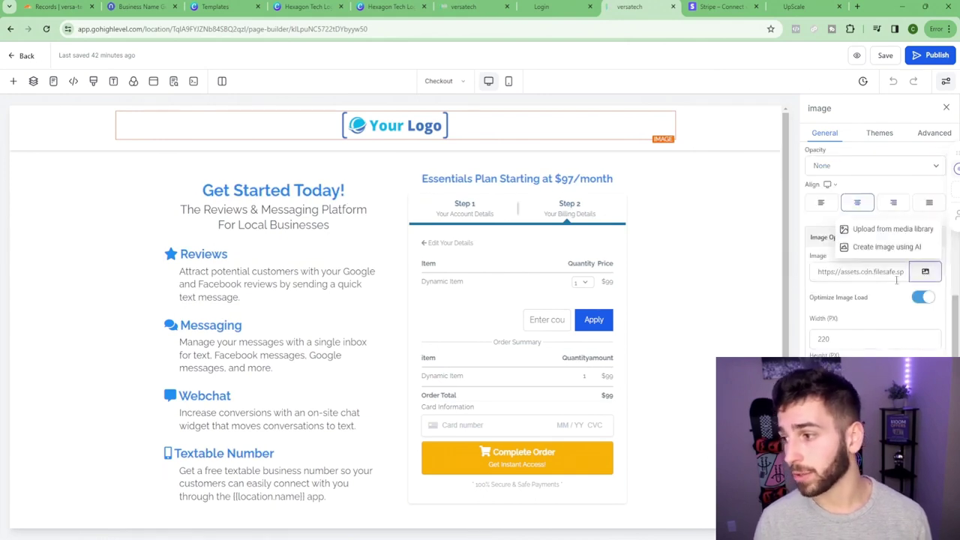
left_click(890, 230)
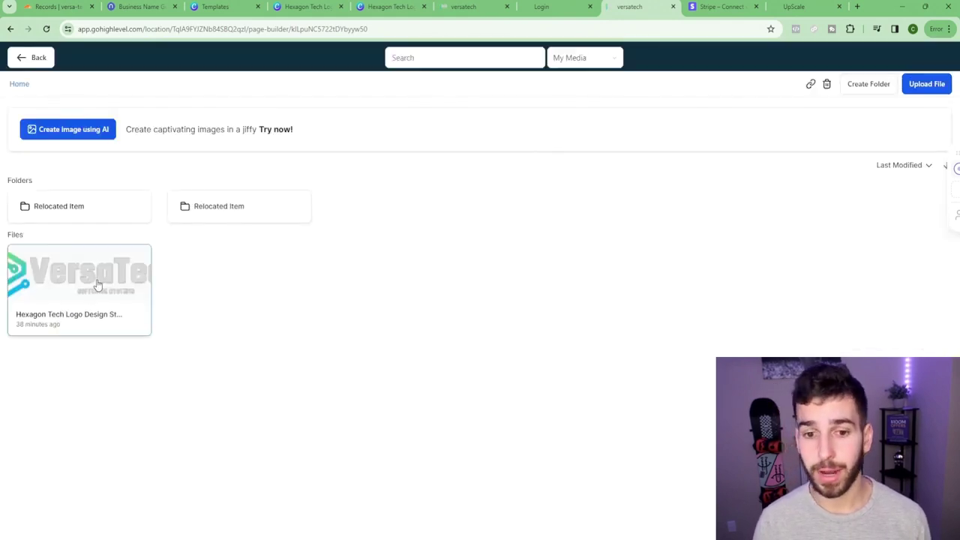
left_click(98, 281)
scroll(432, 240, "down", 2)
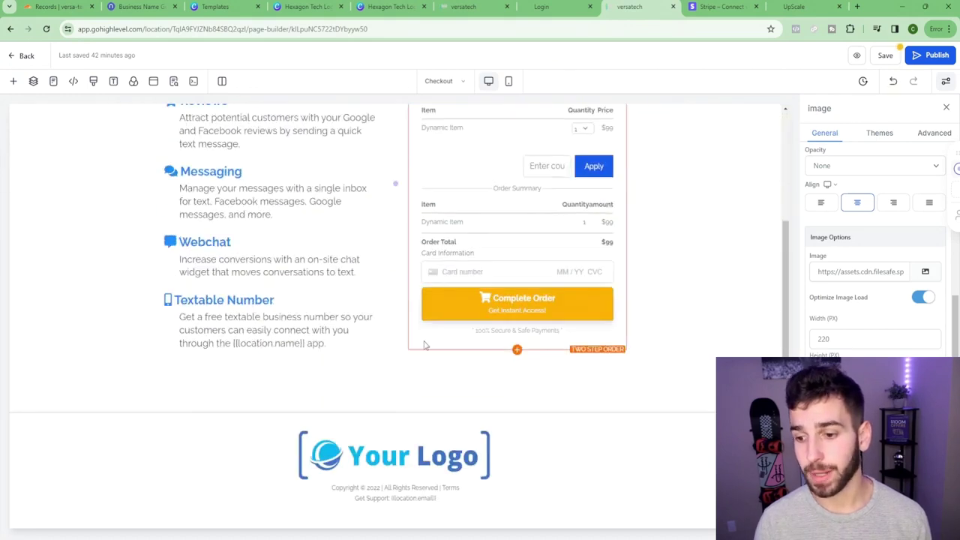
left_click(381, 452)
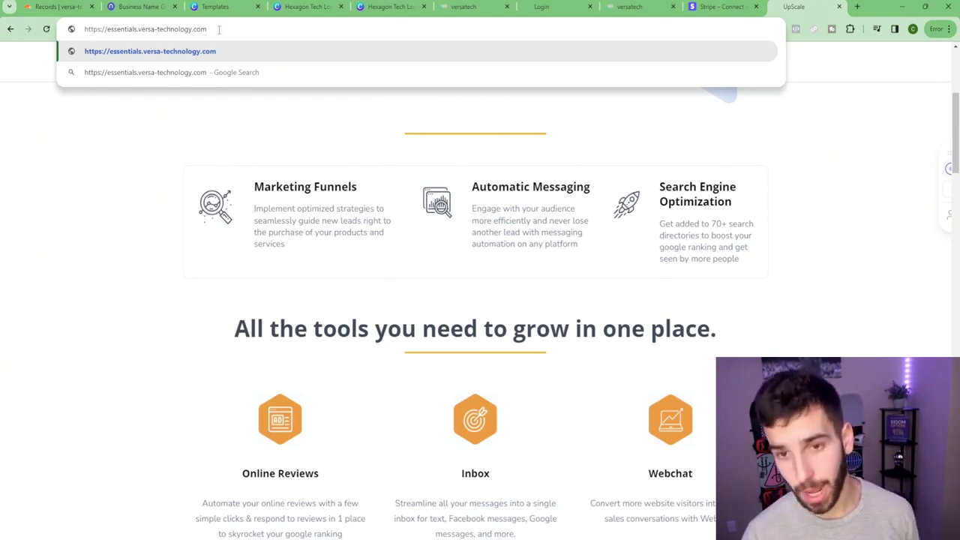
Load essentials.versa-technology.com and test the order form by submitting the account details to reach the billing step.
key("Return")
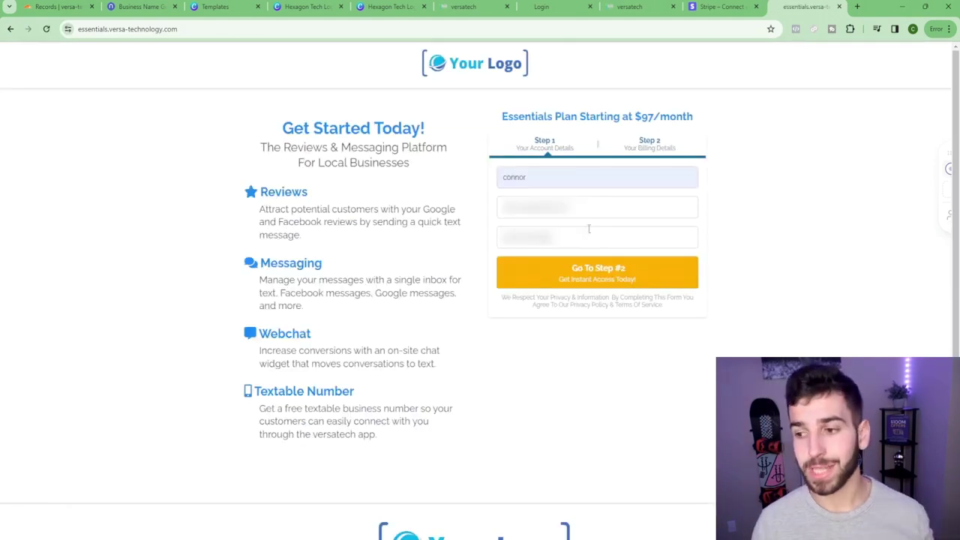
left_click(576, 279)
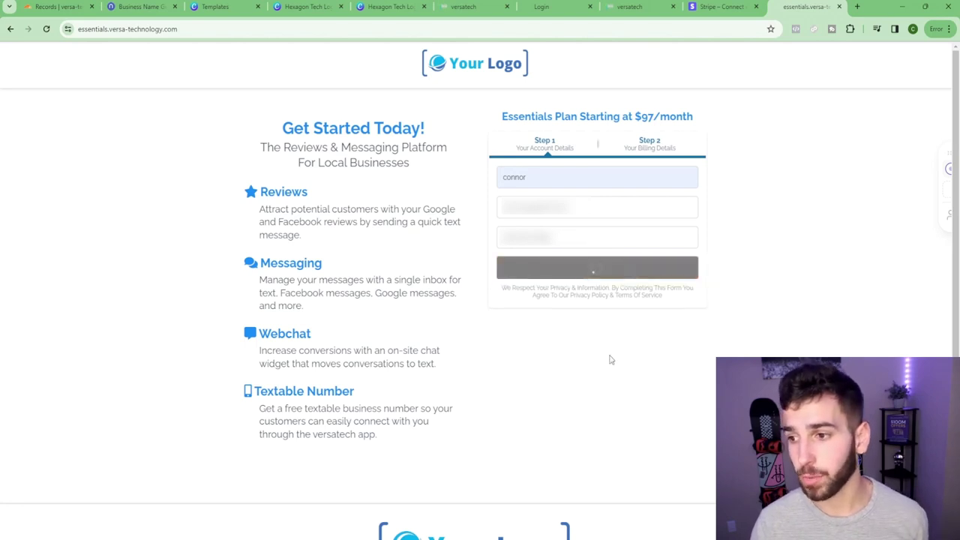
left_click_drag(522, 211, 542, 211)
left_click_drag(677, 209, 695, 210)
left_click_drag(525, 227, 541, 228)
left_click_drag(669, 226, 696, 227)
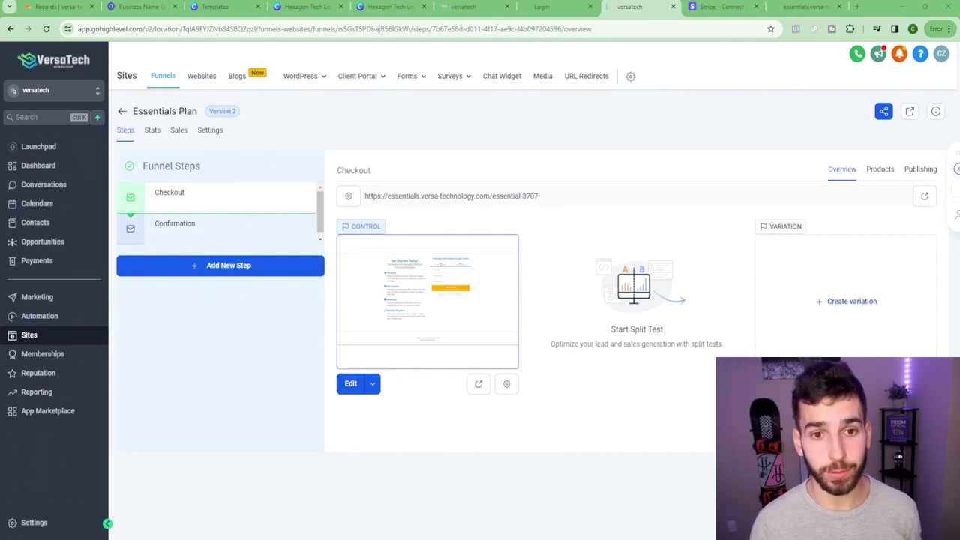
Switch from the versatech sub-account back to the agency view.
left_click(64, 90)
left_click(167, 124)
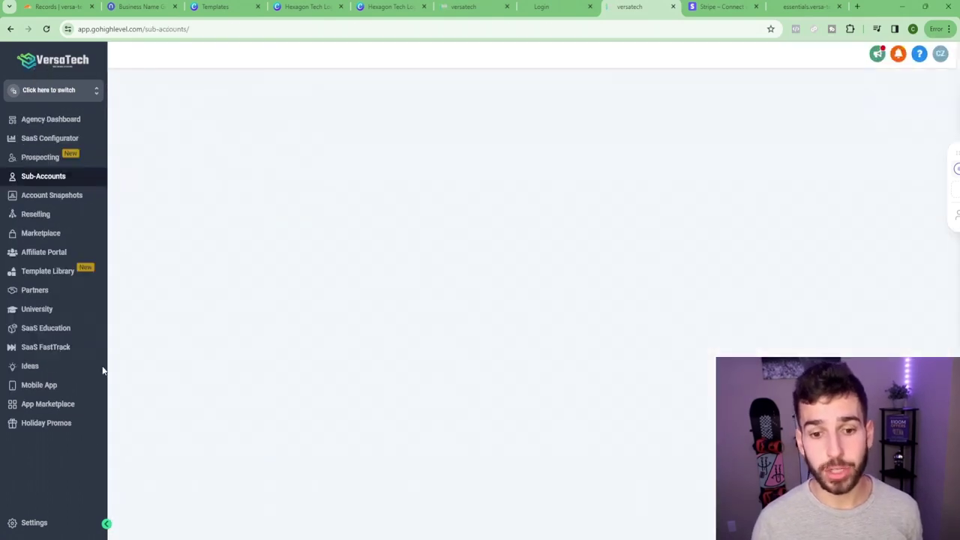
Link the LeadConnector phone system as the agency's default telephony in the Phone Integration settings, acknowledging the authorisation.
left_click(38, 523)
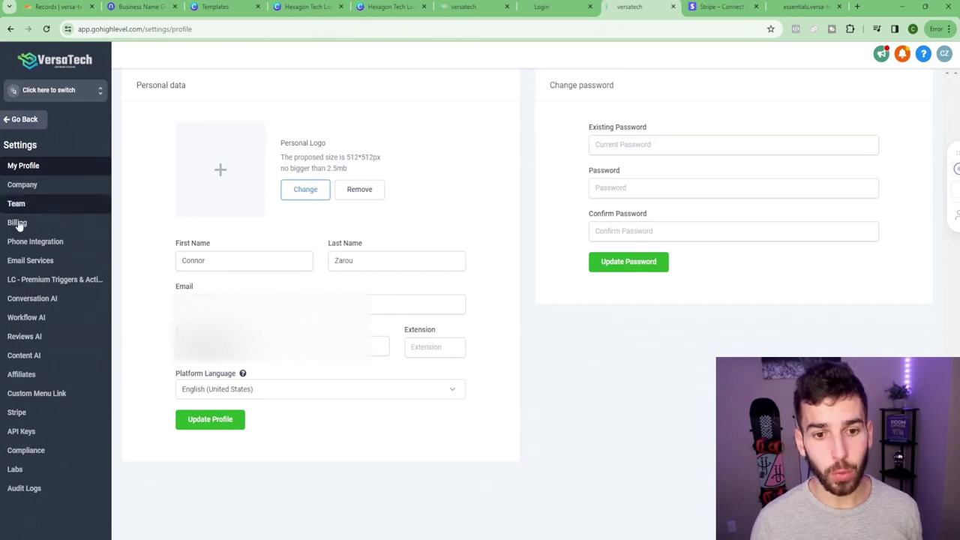
left_click(36, 243)
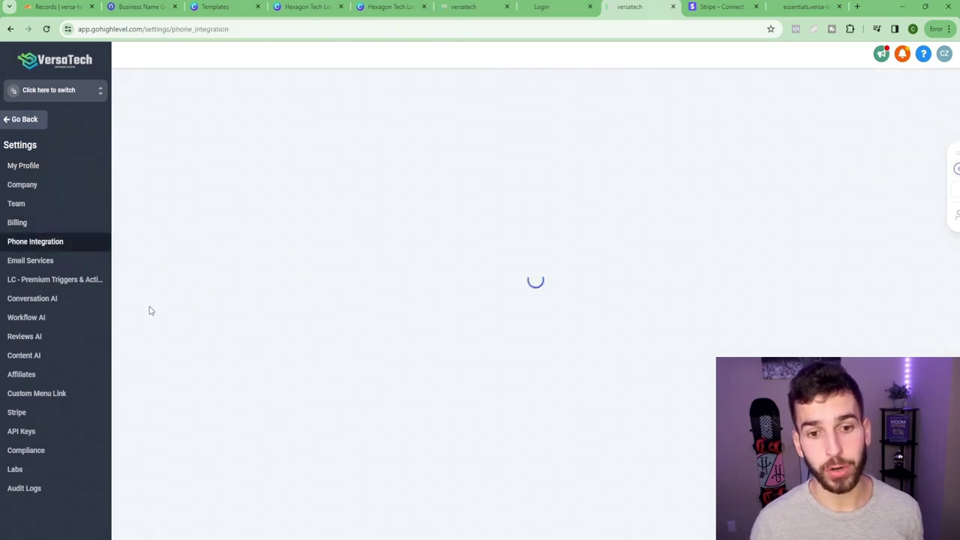
scroll(216, 460, "down", 1)
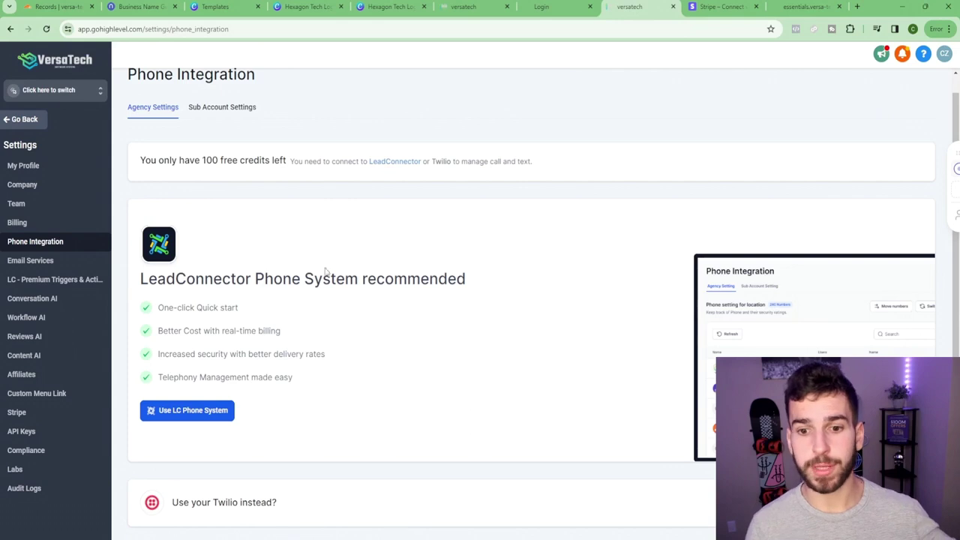
left_click_drag(151, 279, 259, 284)
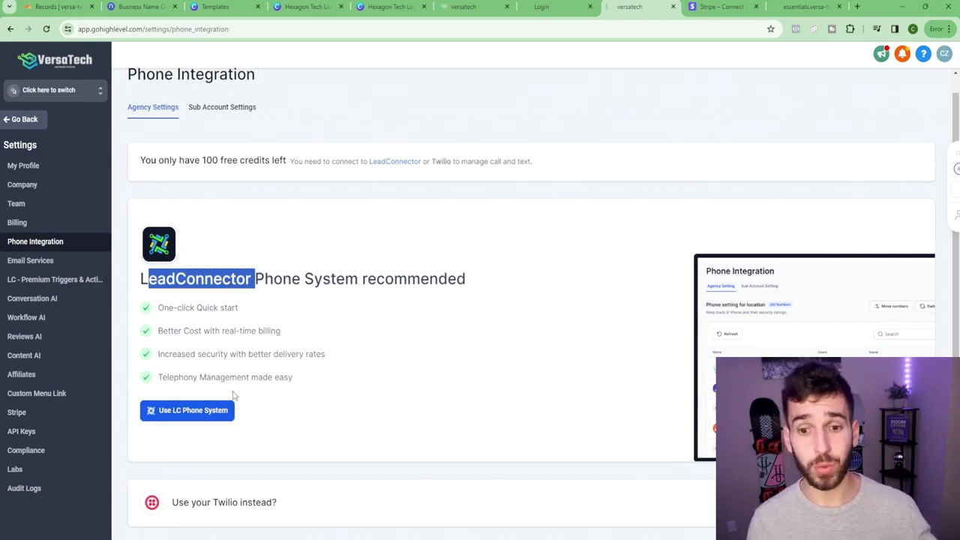
left_click_drag(190, 503, 261, 504)
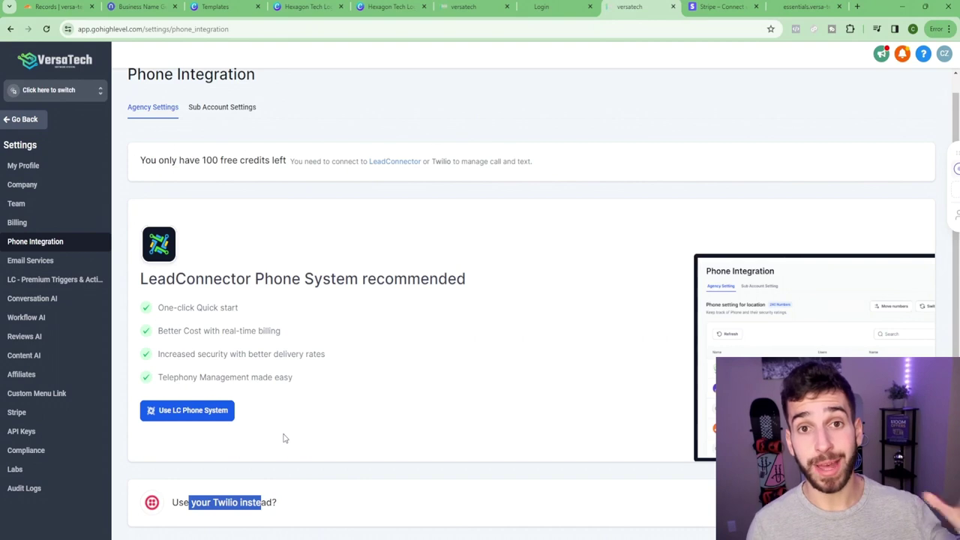
left_click(187, 411)
left_click(361, 383)
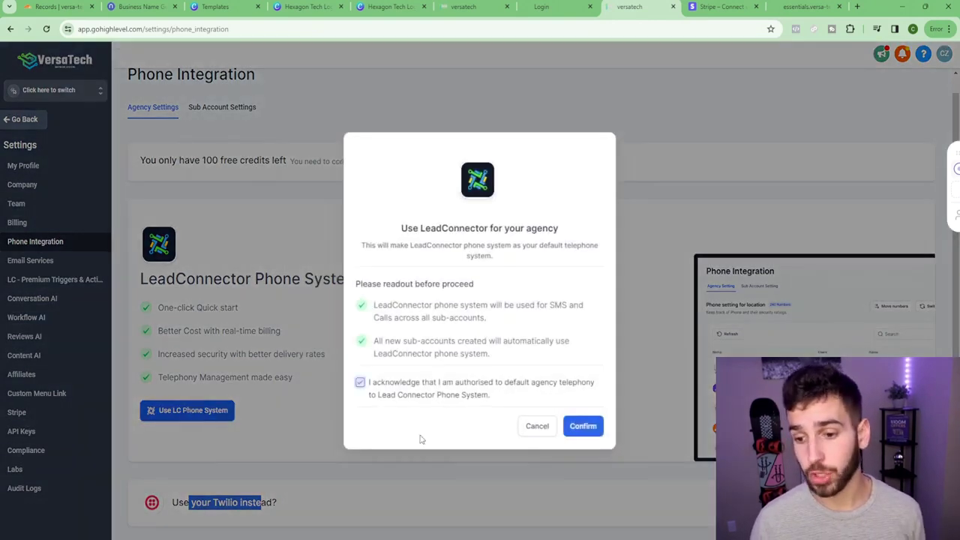
left_click(586, 427)
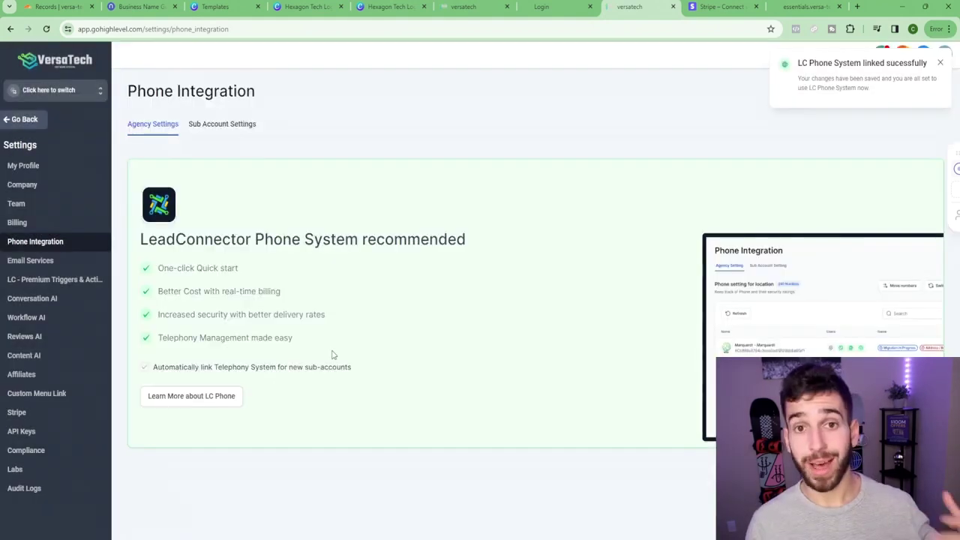
From the versatech sub-account's phone system settings, submit the switch of all sub-accounts to LC Phone with the transfer acknowledged.
left_click(72, 91)
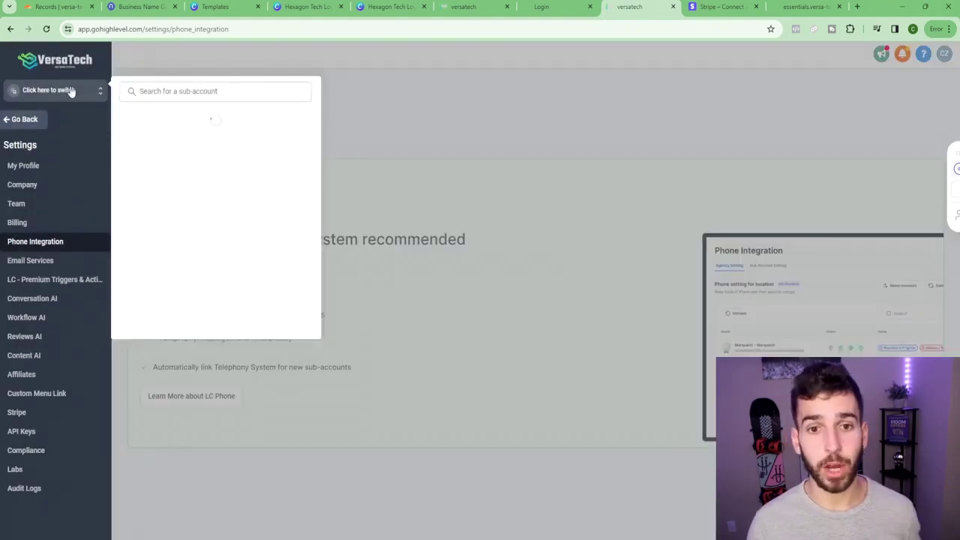
left_click(164, 145)
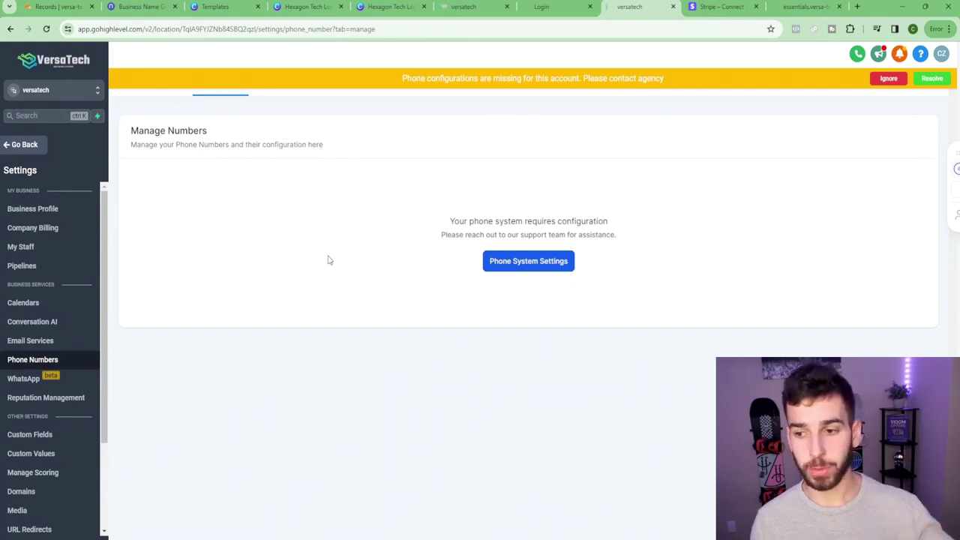
left_click(525, 262)
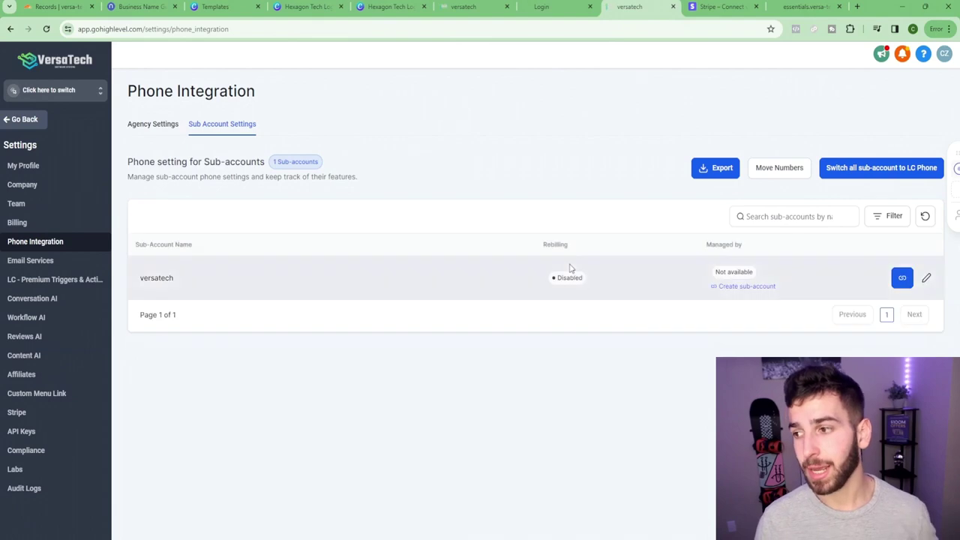
left_click(868, 173)
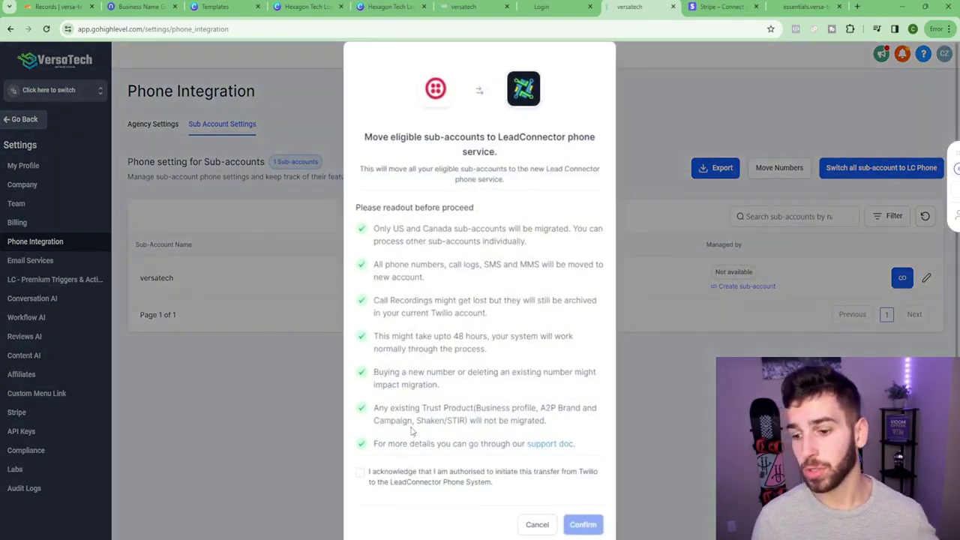
left_click(362, 465)
left_click(579, 517)
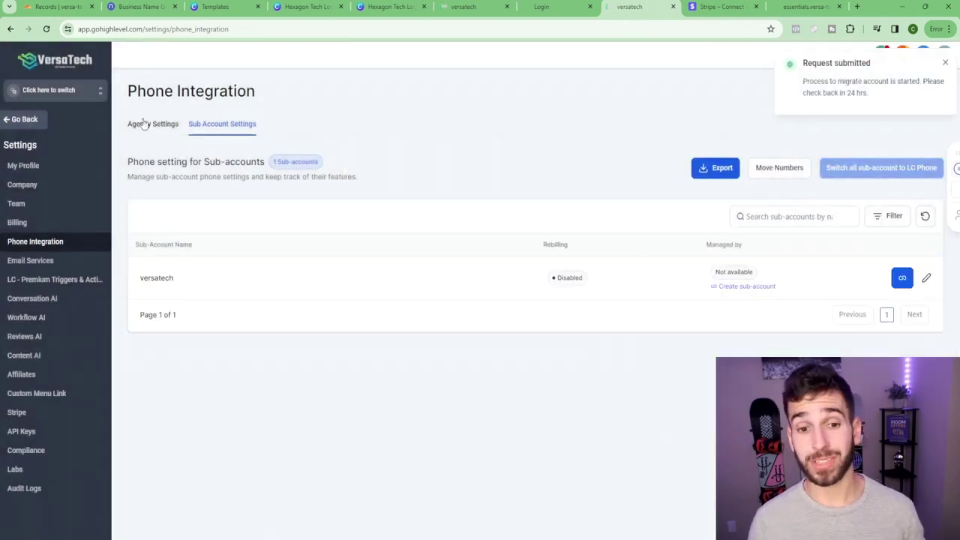
Return to the versatech sub-account's phone number settings and start adding a new phone number.
left_click(58, 97)
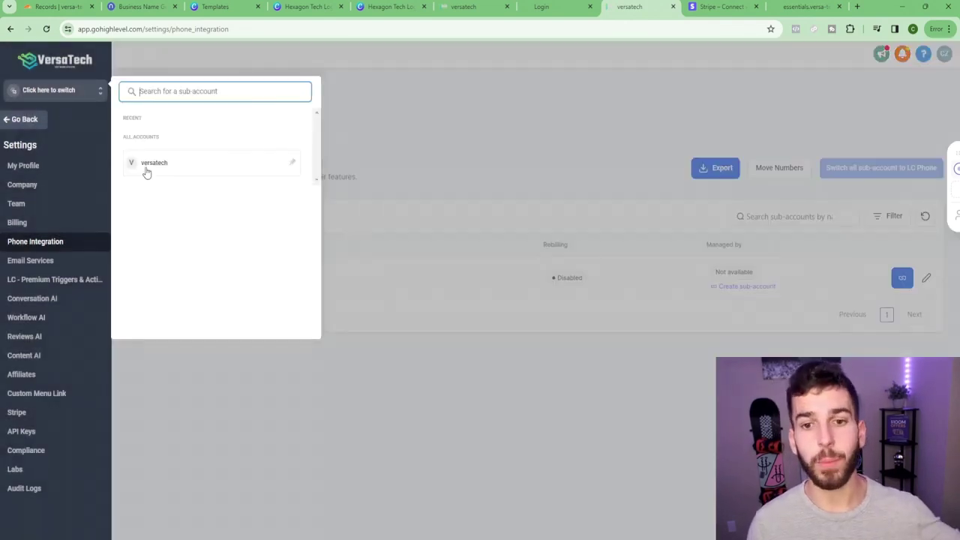
left_click(144, 166)
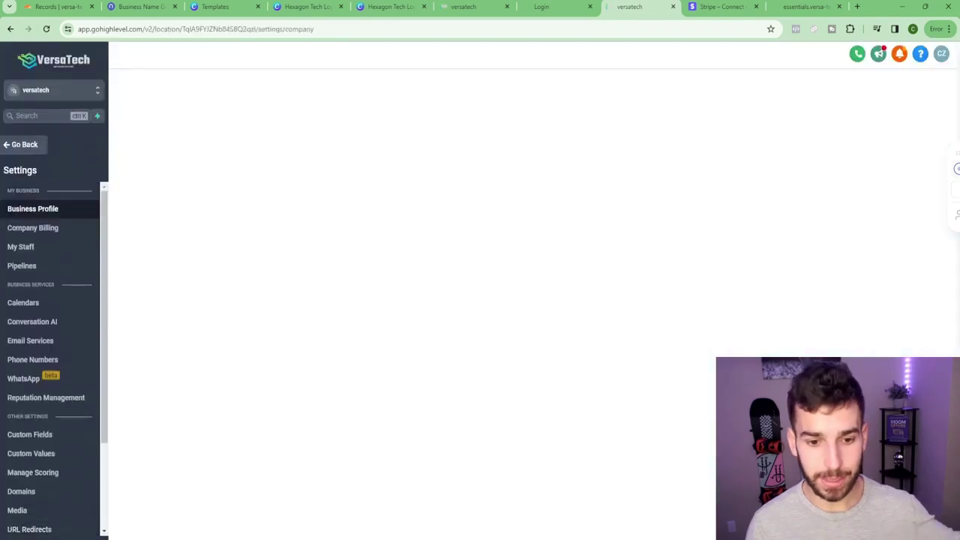
left_click(35, 360)
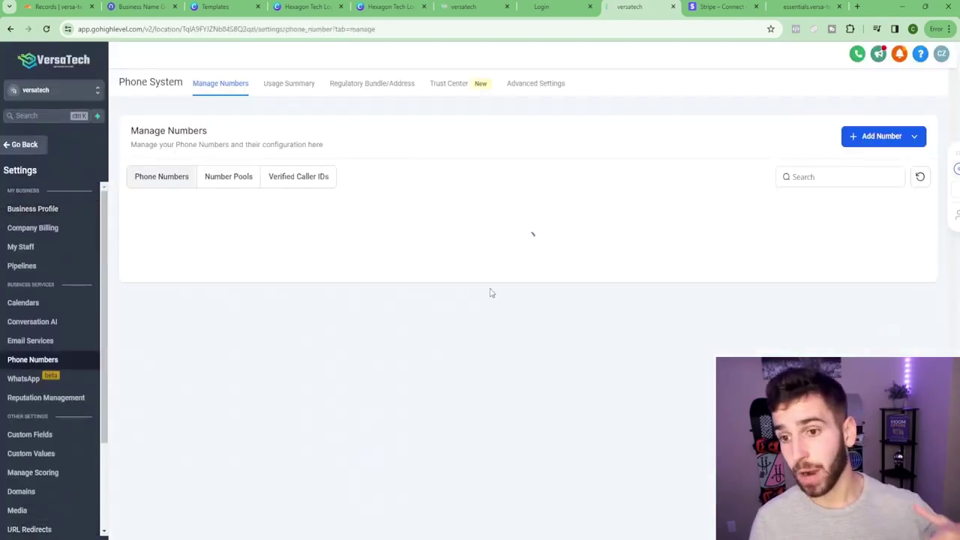
left_click(871, 138)
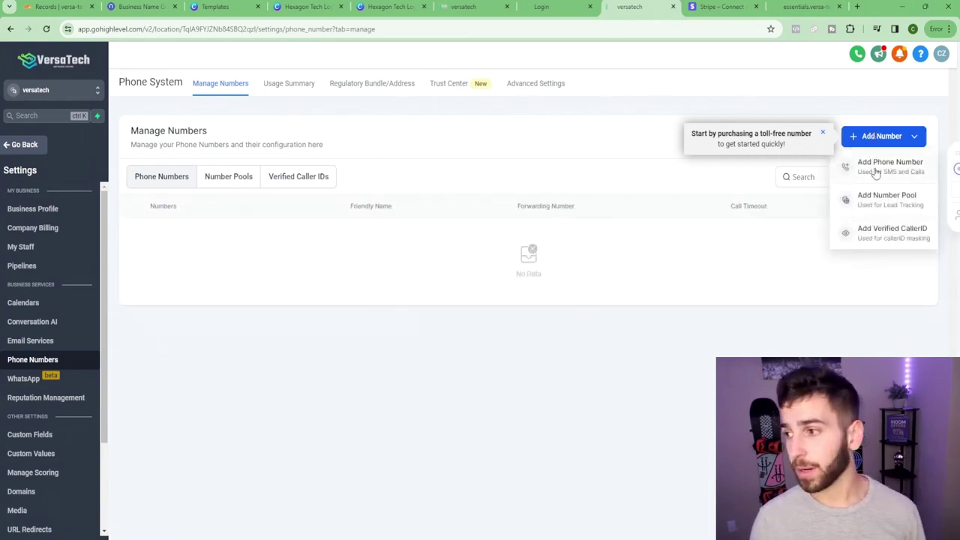
left_click(875, 168)
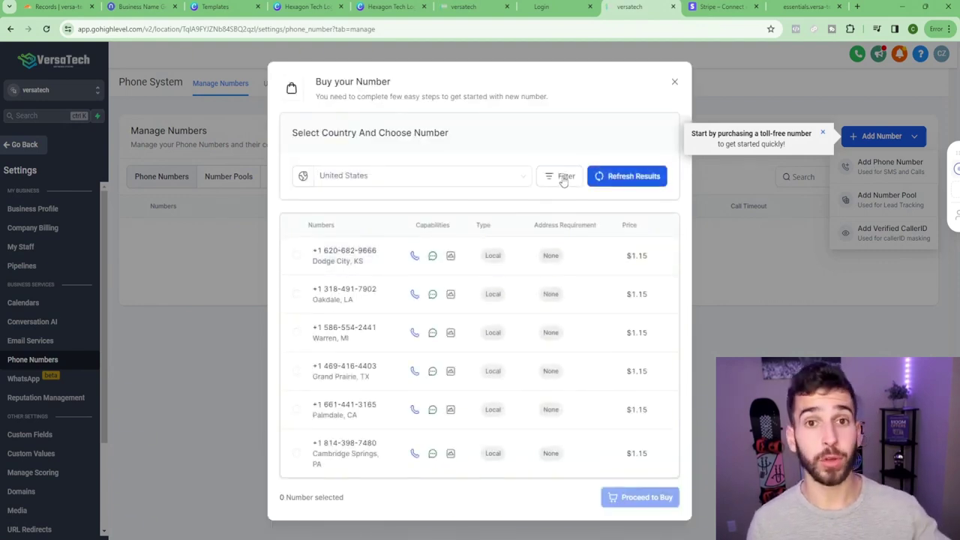
Filter the available numbers to those with 516 as the first part, excluding toll-free, and proceed to buy the first local number.
left_click(564, 178)
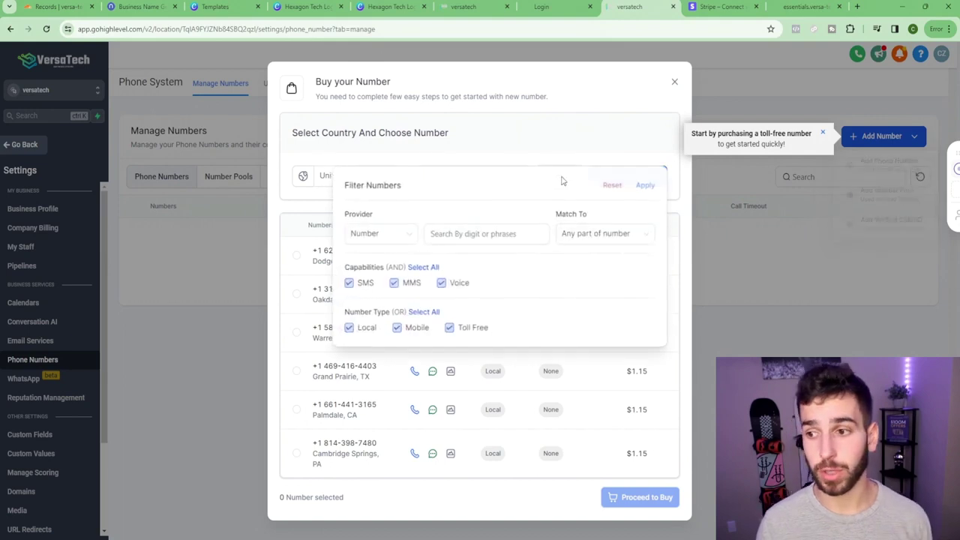
left_click(599, 236)
left_click(579, 259)
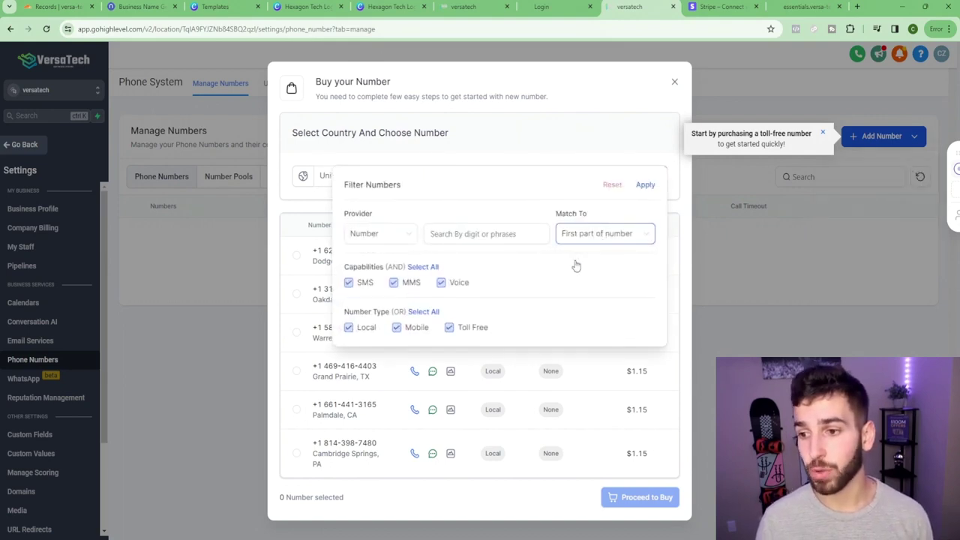
left_click(486, 237)
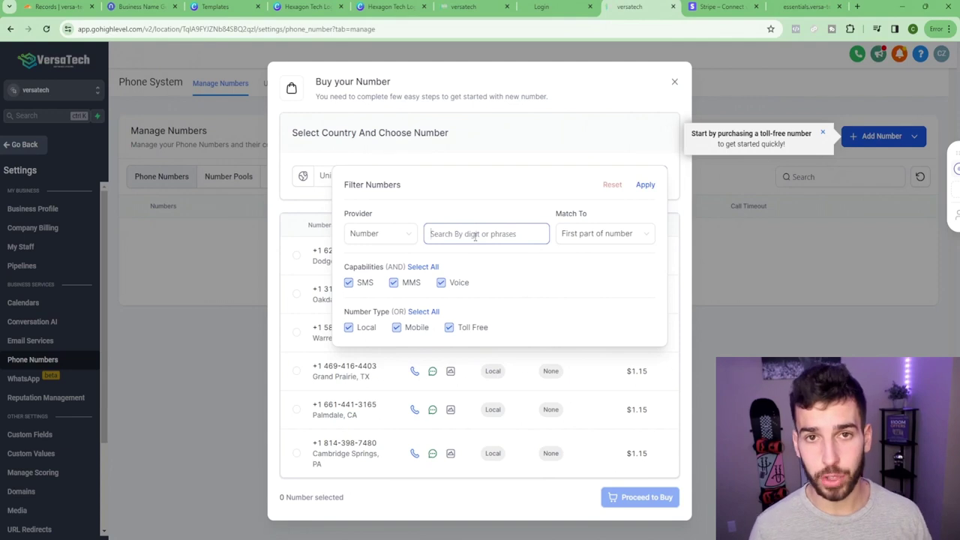
type("516")
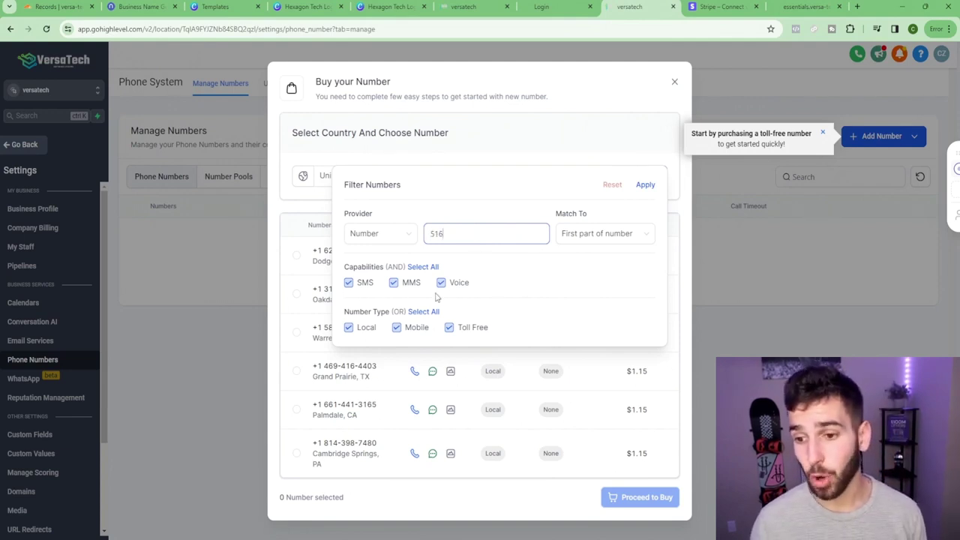
left_click(449, 328)
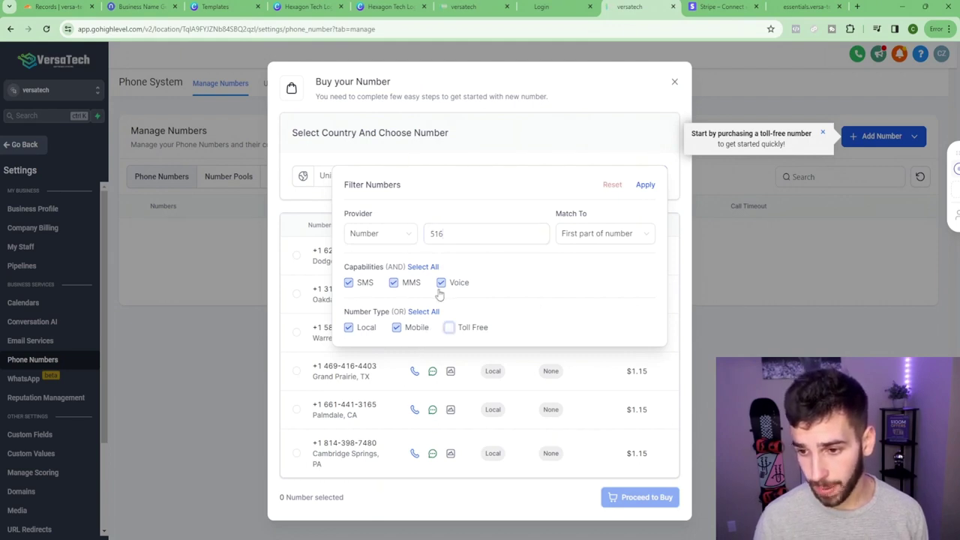
left_click(644, 185)
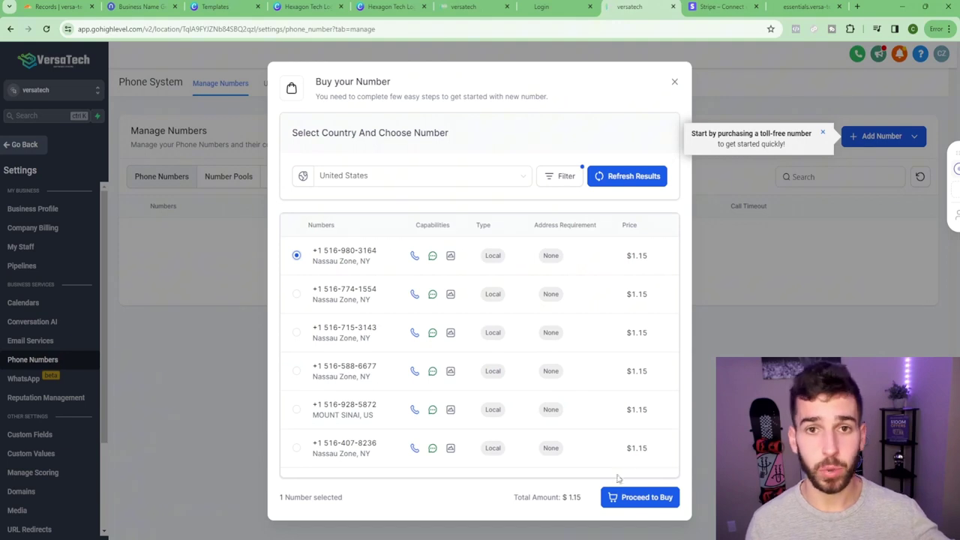
left_click(626, 495)
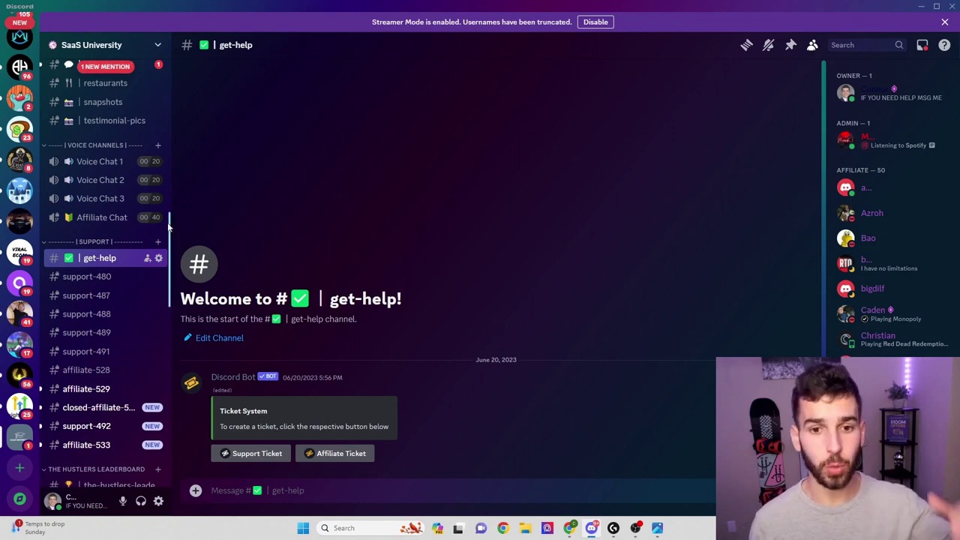
scroll(120, 226, "down", 3)
scroll(135, 218, "up", 4)
scroll(112, 248, "down", 2)
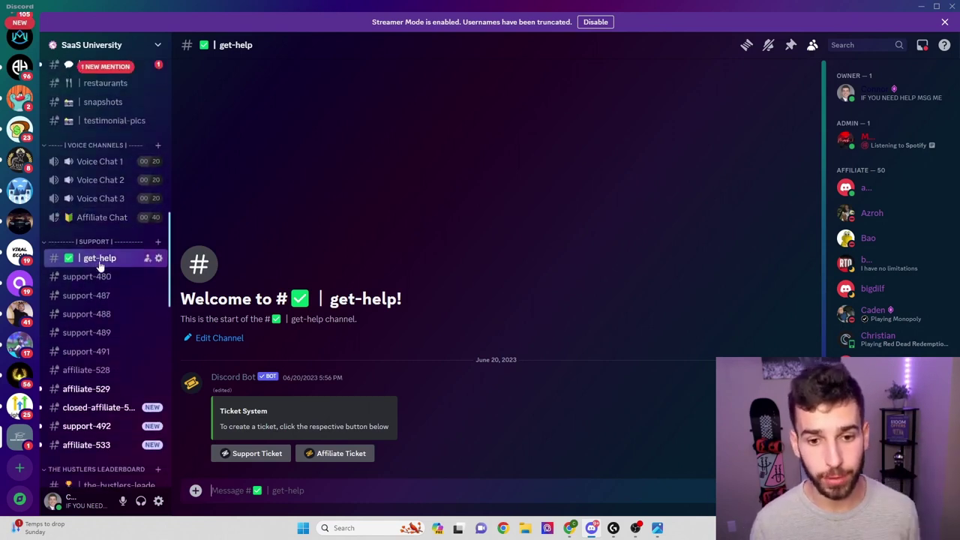